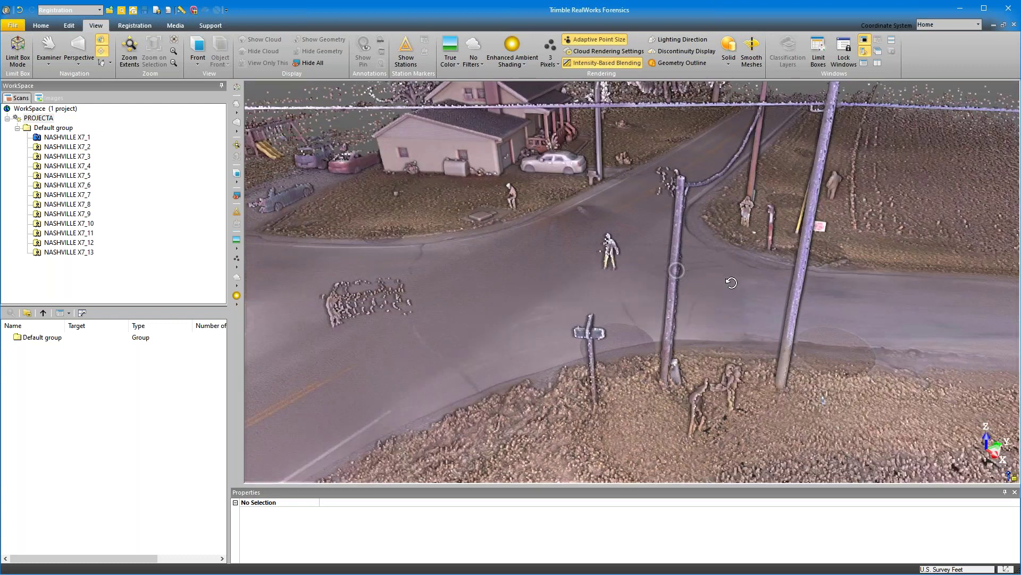
Select station NASHVILLE X7_1 in the Default group to view its scan and matched images
middle_click_drag(601, 276, 662, 284)
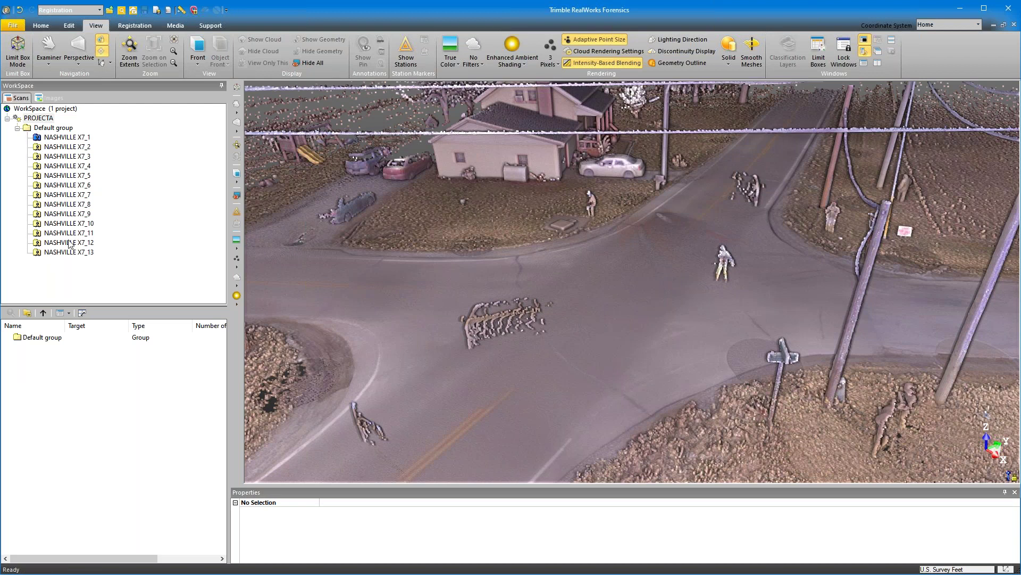
left_click(72, 137)
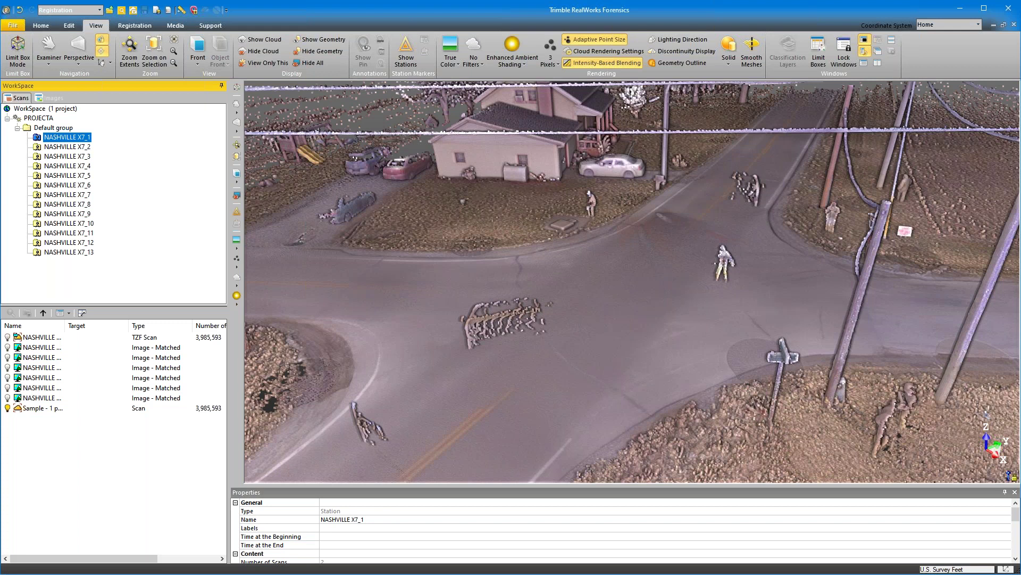
Switch to File Explorer, look inside the Night Ped Crash folder under Reveal > Diagrams, and move the window off the point cloud
left_click_drag(1020, 141, 287, 66)
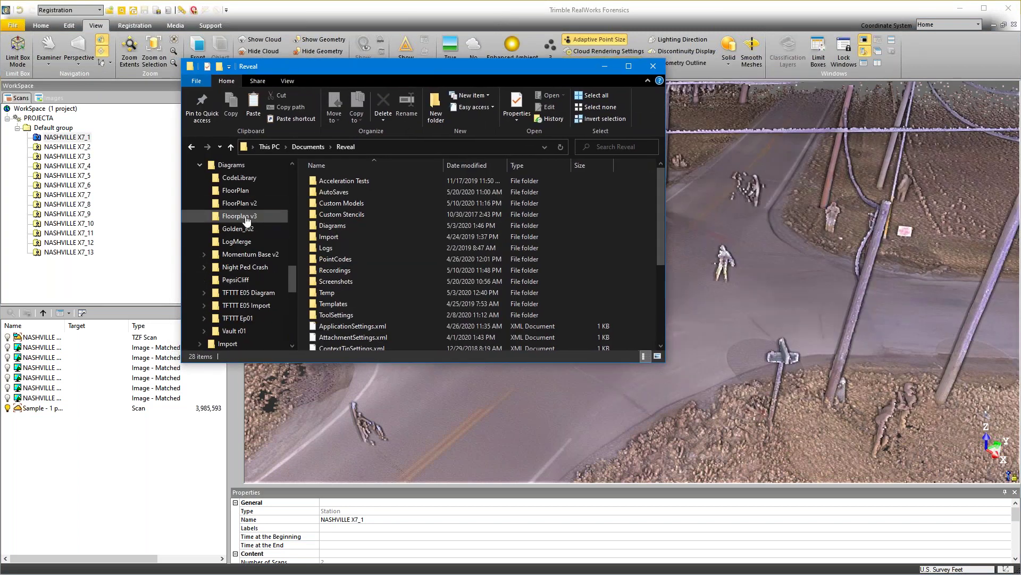
left_click_drag(292, 282, 294, 265)
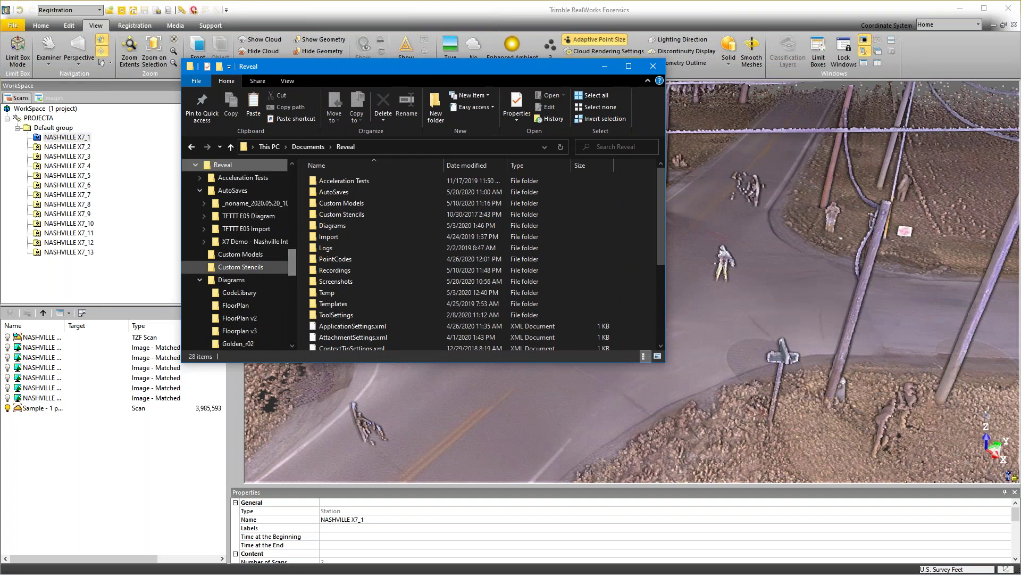
left_click(200, 280)
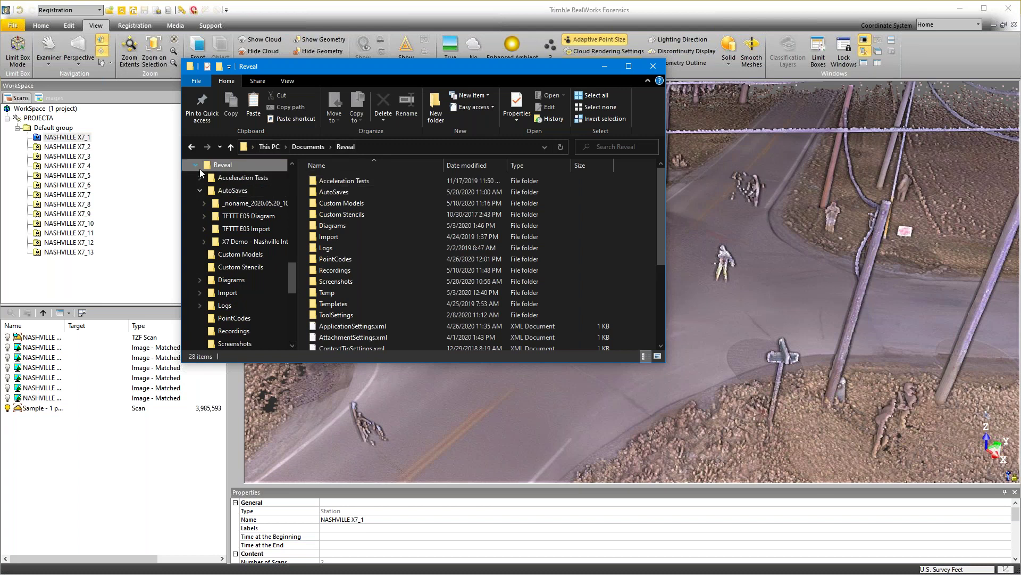
left_click(200, 190)
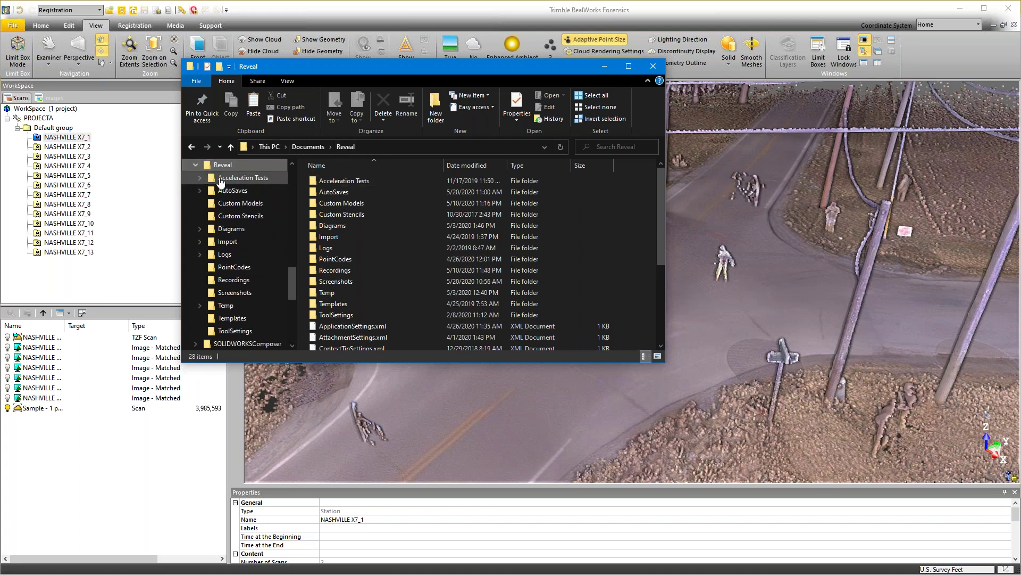
left_click(200, 229)
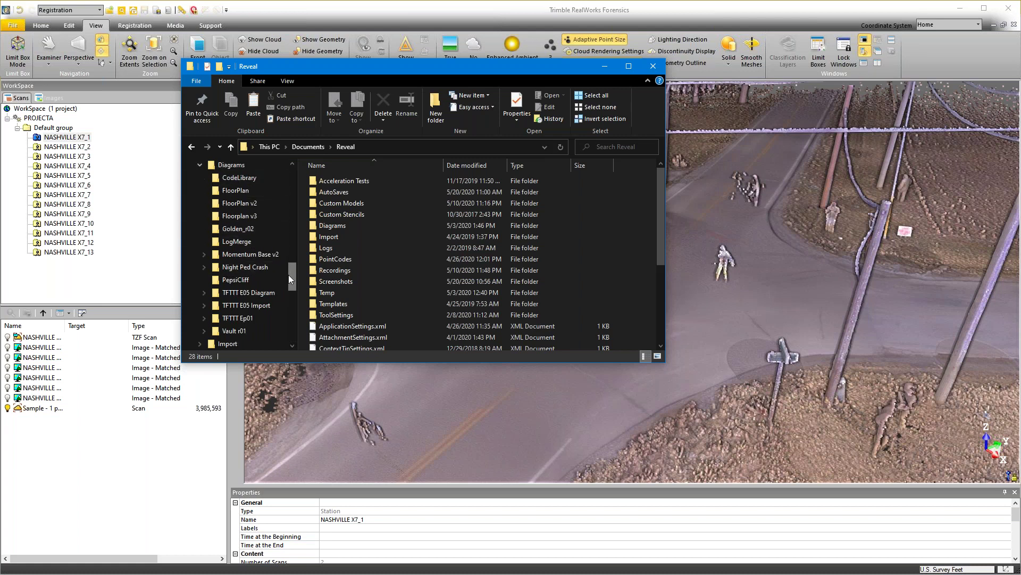
left_click(255, 274)
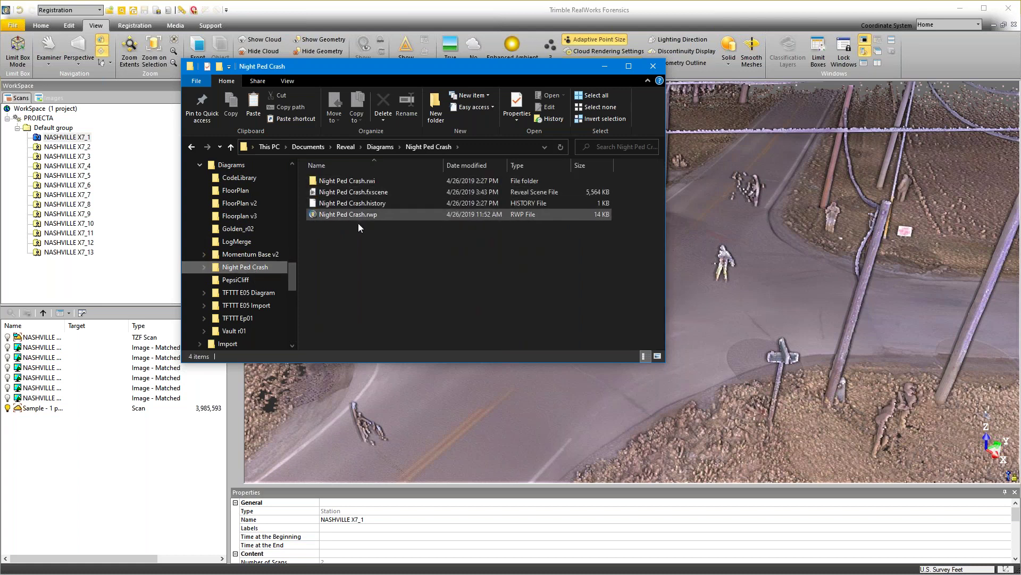
left_click_drag(375, 65, 437, 69)
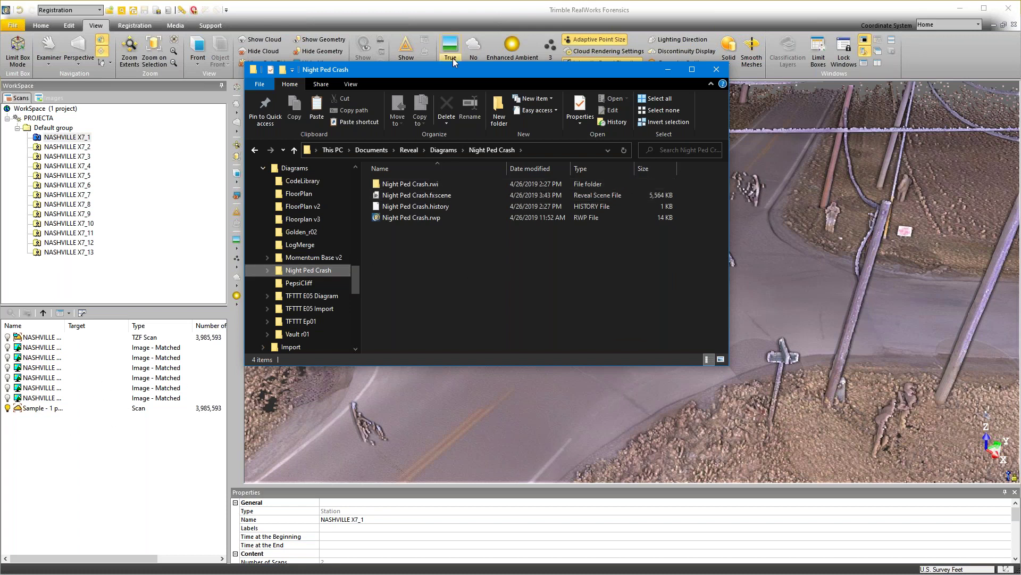
left_click_drag(457, 72, 1020, 86)
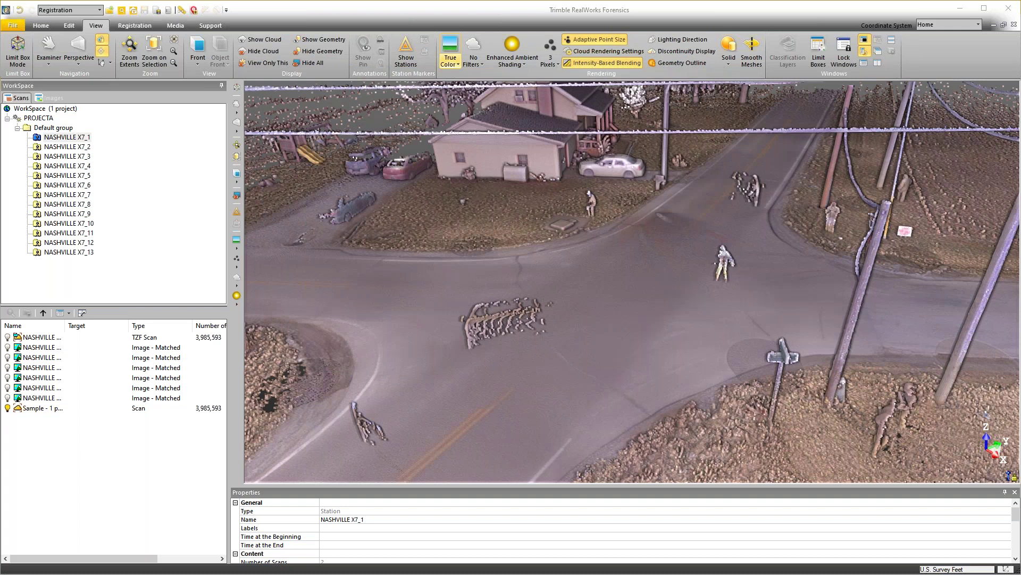
Switch the project from Registration to Production mode
left_click(85, 10)
left_click(58, 31)
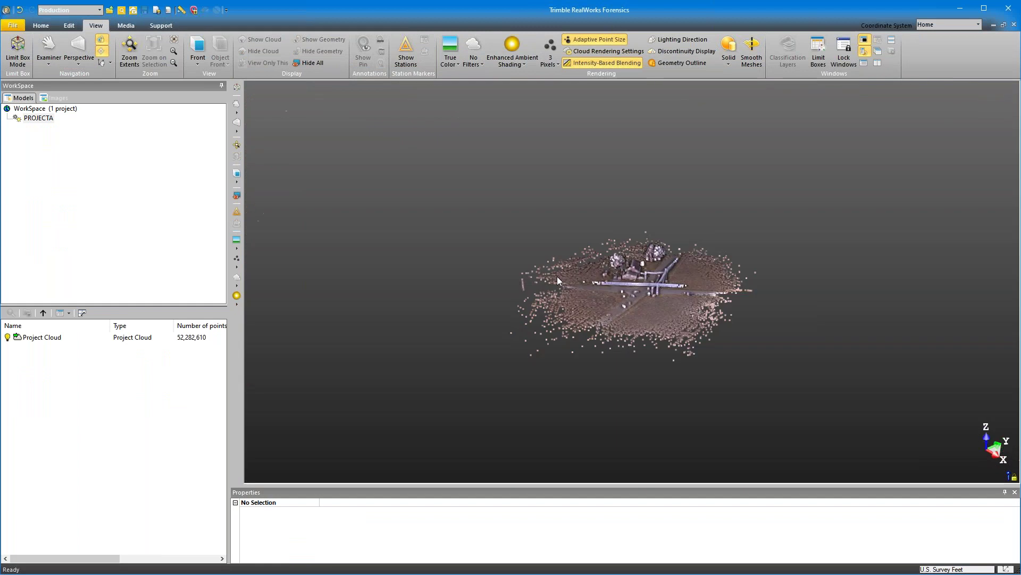
Examine the road intersection in the project cloud from several angles, including the house, utility poles and power lines
left_click_drag(632, 296, 643, 299)
scroll(643, 293, "up", 6)
scroll(642, 290, "up", 5)
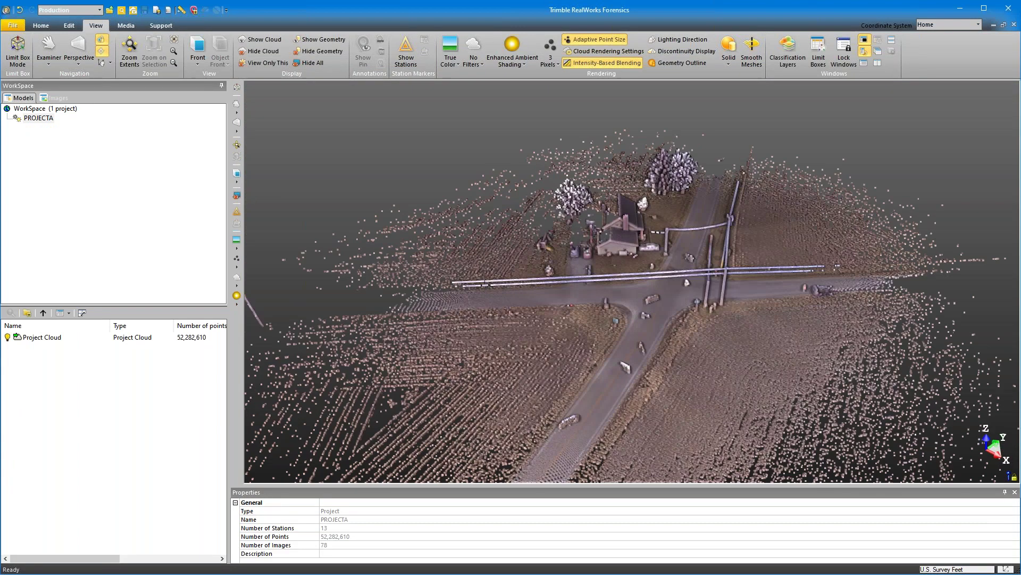
left_click_drag(642, 291, 668, 293)
scroll(667, 292, "up", 5)
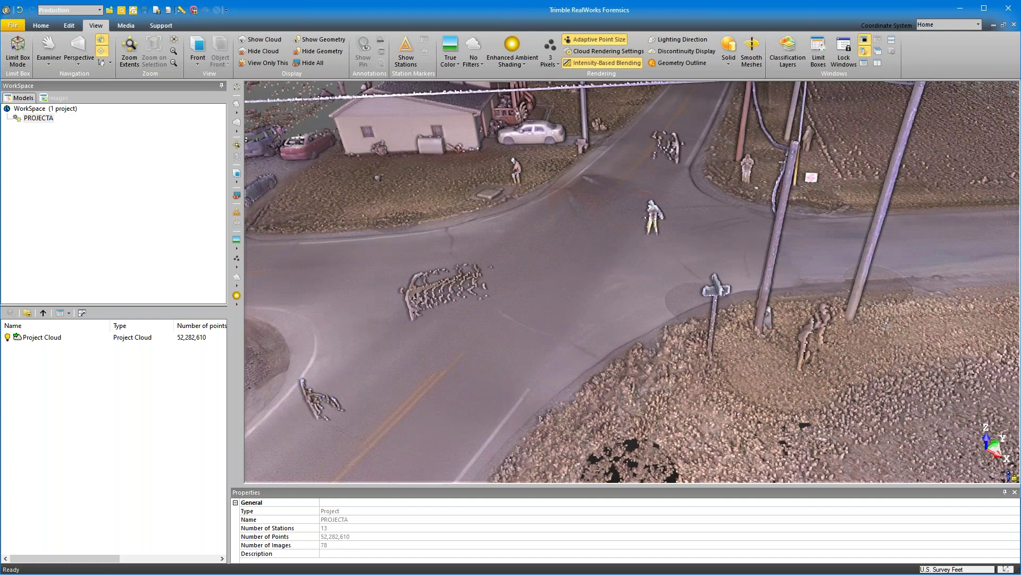
left_click_drag(631, 269, 714, 322)
middle_click_drag(740, 324, 758, 328)
left_click_drag(758, 329, 753, 326)
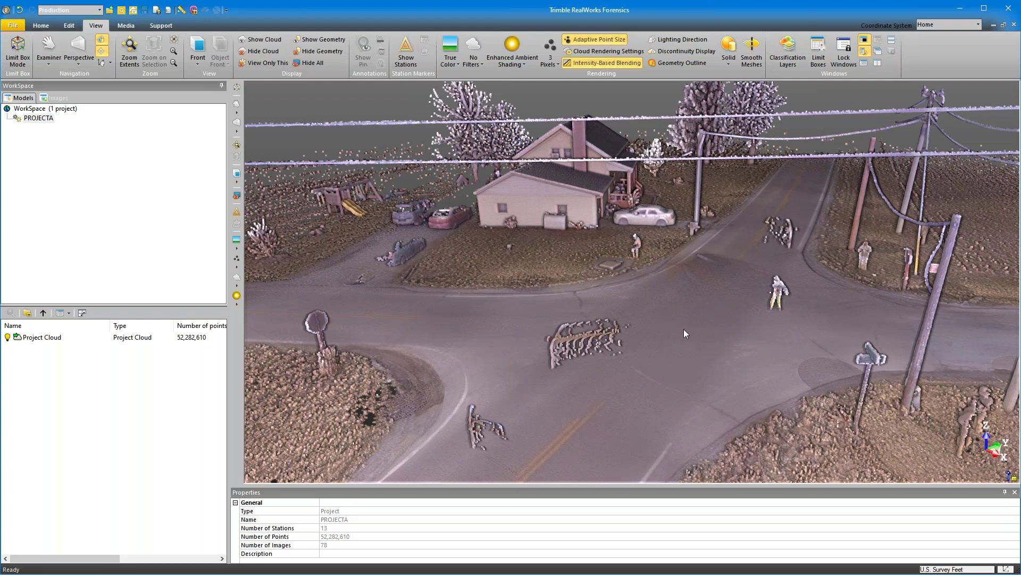
middle_click_drag(735, 300, 701, 299)
middle_click_drag(743, 340, 585, 331)
left_click_drag(616, 333, 694, 331)
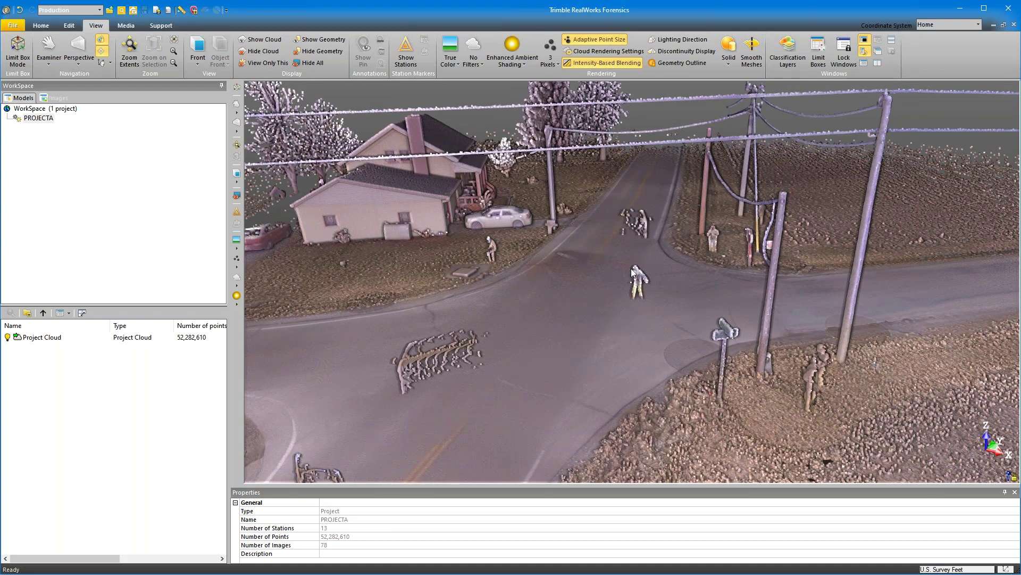
middle_click_drag(649, 270, 699, 277)
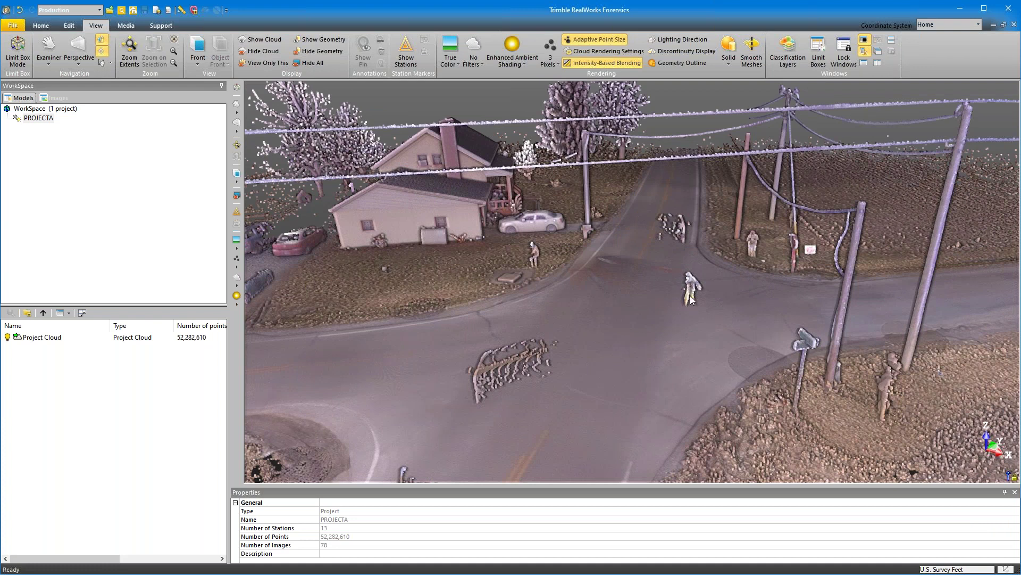
middle_click_drag(636, 284, 684, 291)
left_click_drag(624, 310, 695, 305)
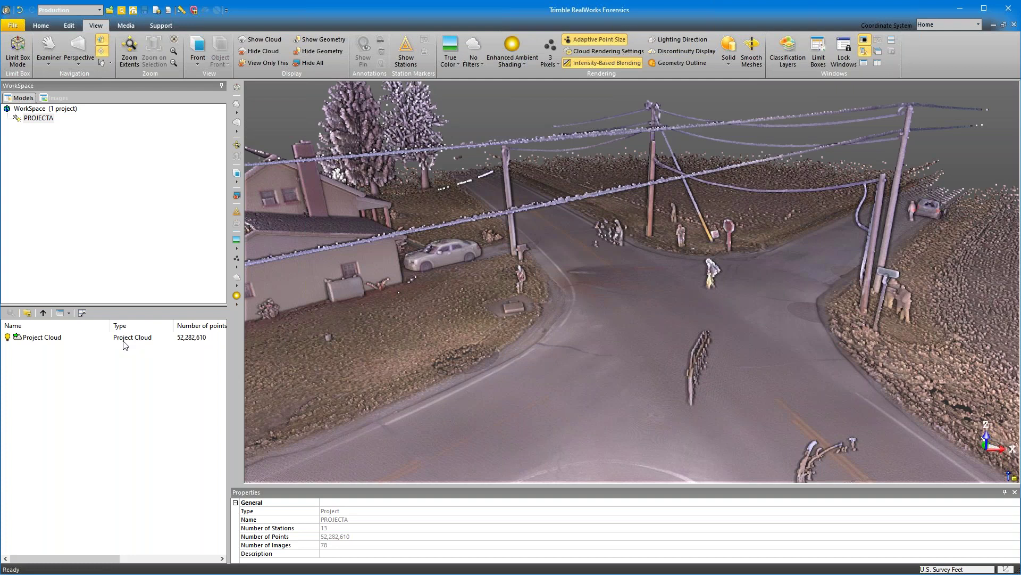
scroll(644, 359, "up", 2)
mouse_move(724, 321)
left_mouse_down()
mouse_move(731, 339)
mouse_move(641, 333)
left_mouse_up()
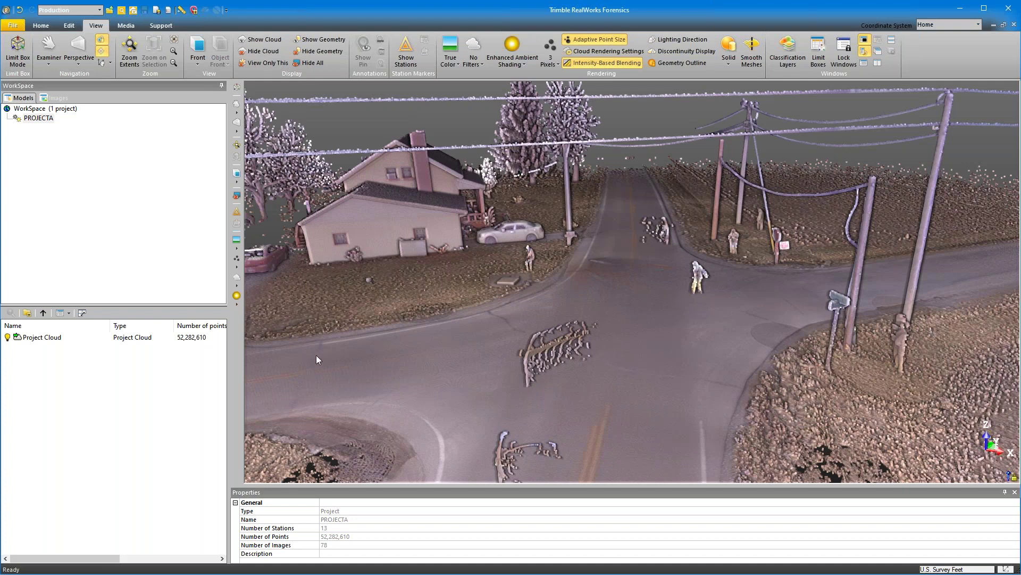
Set up outdoor auto-classification of the Project Cloud for Ground, Building, Poles and Signs, Power Lines, High Vegetation and Remaining, and dismiss it without extracting
left_click(41, 338)
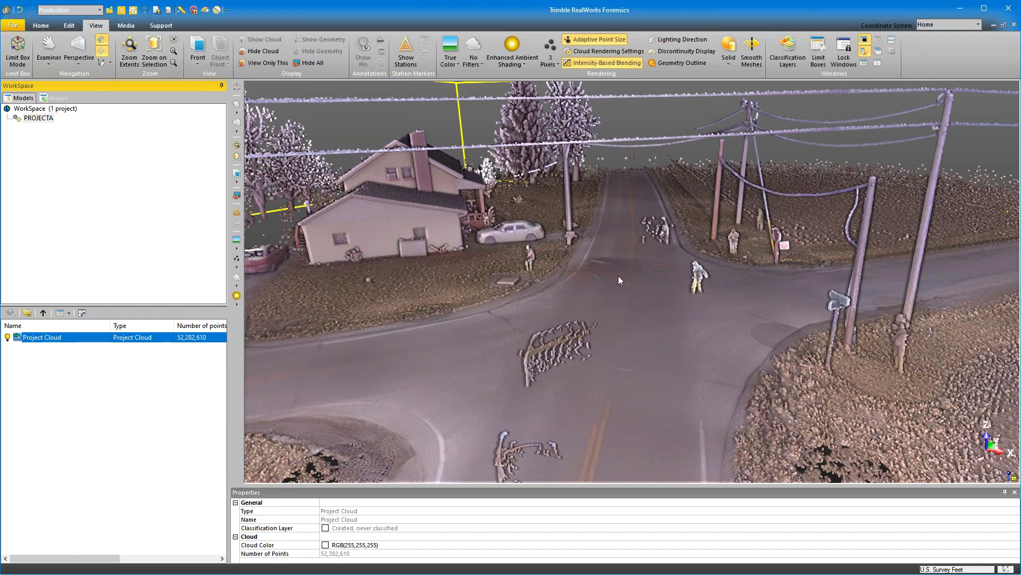
left_click(67, 27)
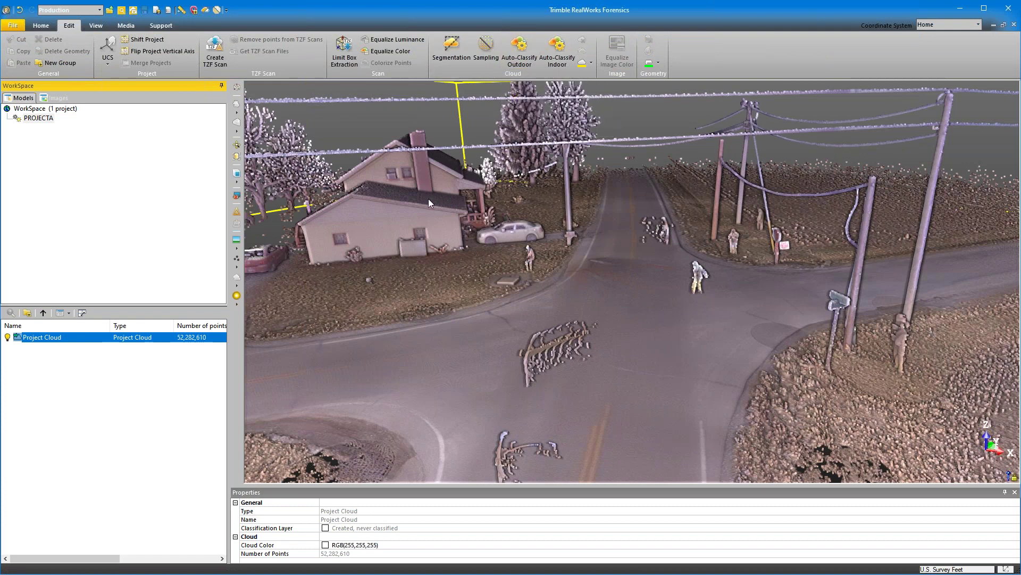
left_click(515, 62)
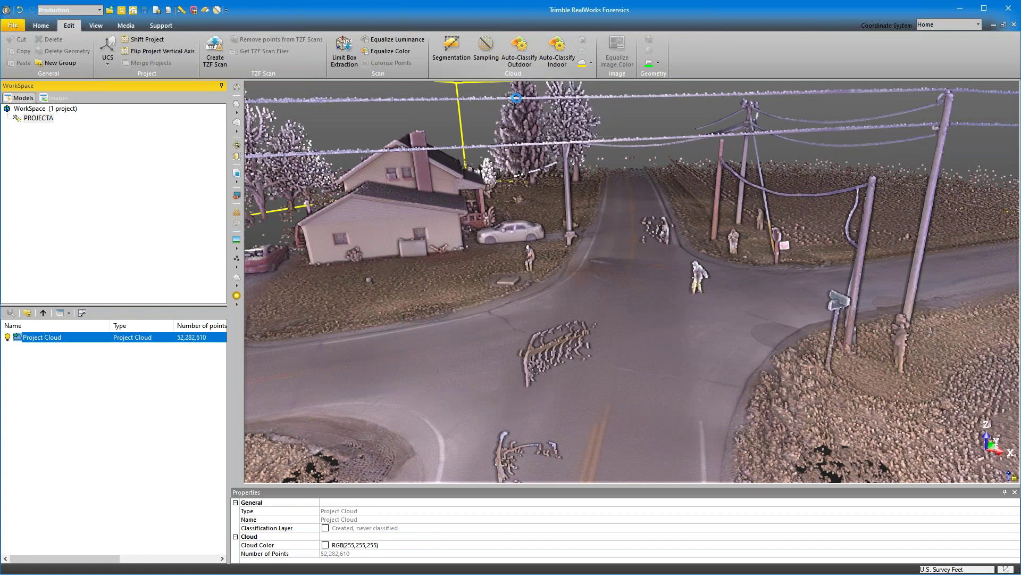
left_click(477, 295)
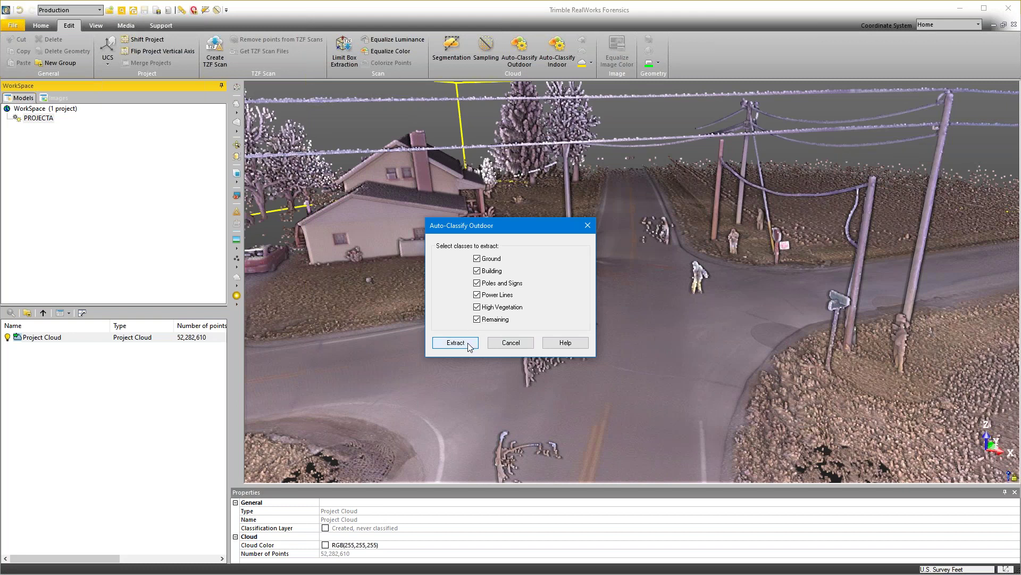
left_click(495, 344)
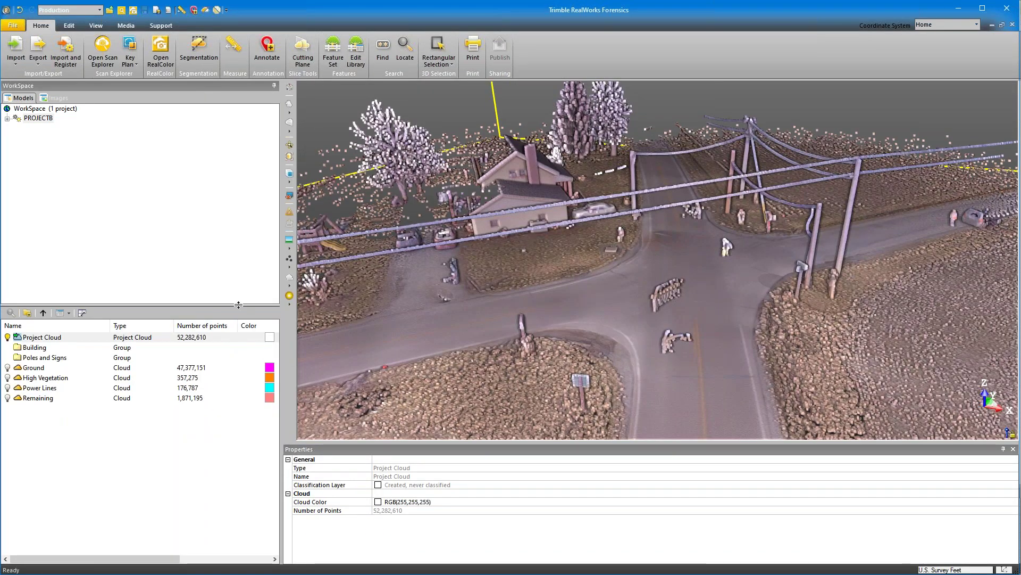
Look through PROJECTB's classified objects, checking the contents of the Building group and returning to the project level
left_click_drag(239, 305, 238, 332)
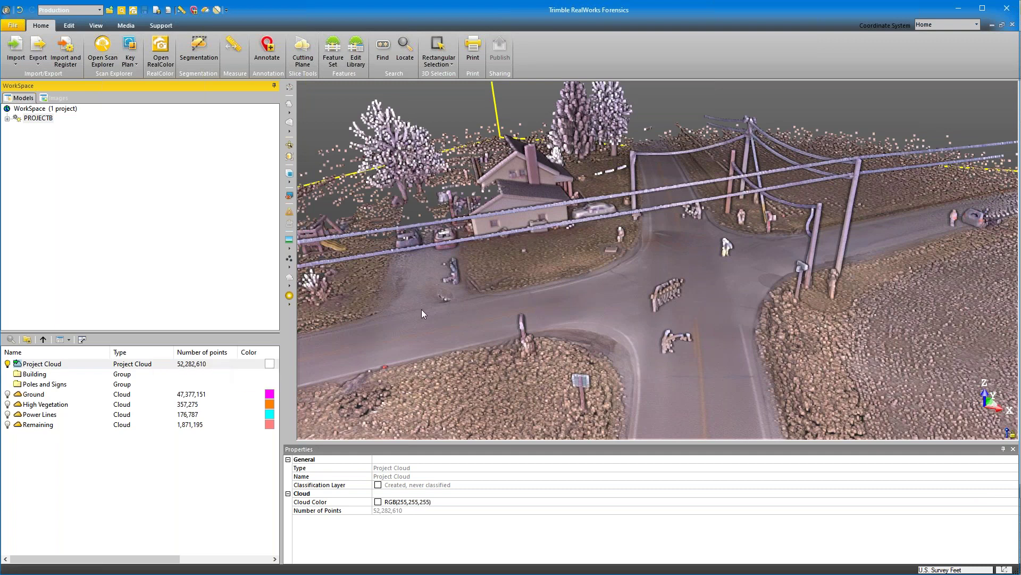
left_click(60, 367)
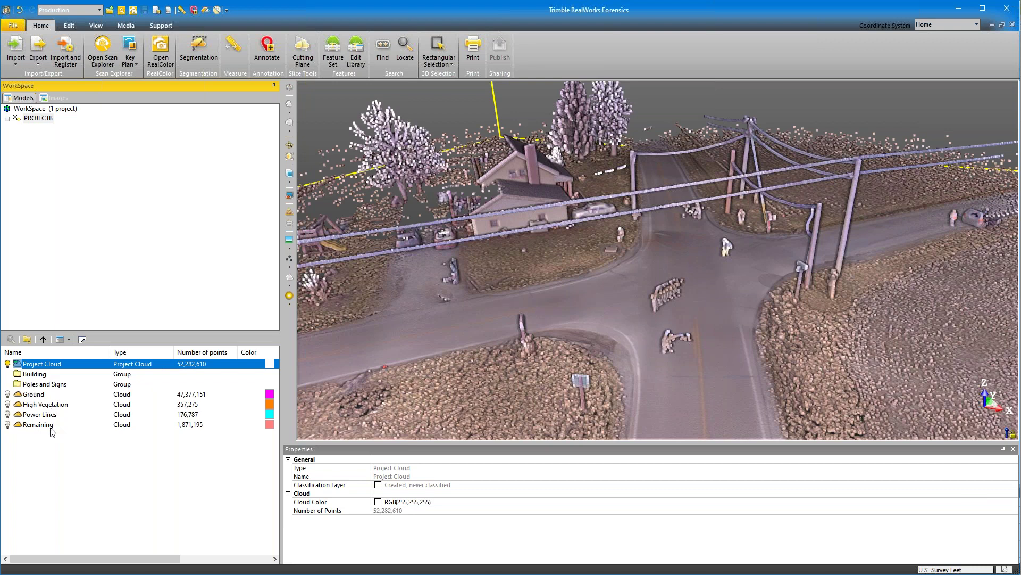
double_click(36, 375)
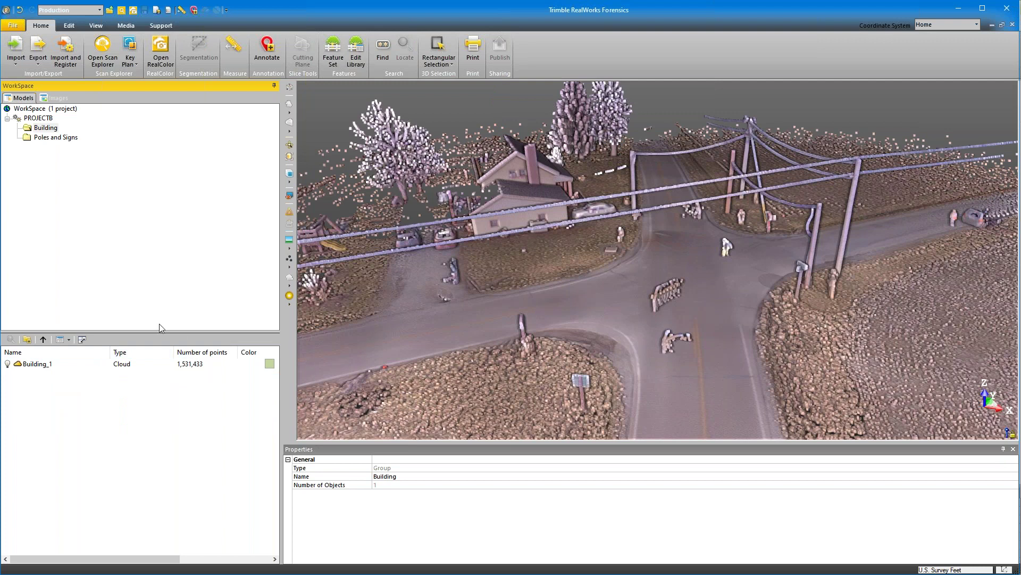
left_click(43, 339)
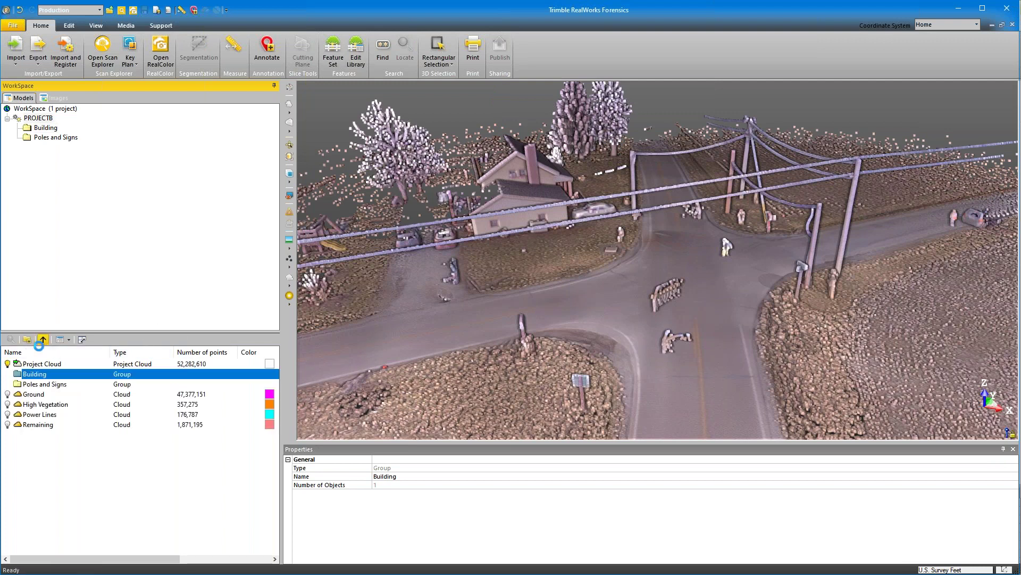
Hide the Project Cloud and show only the Building_1 cloud, inspecting the house from its front side
left_click(8, 364)
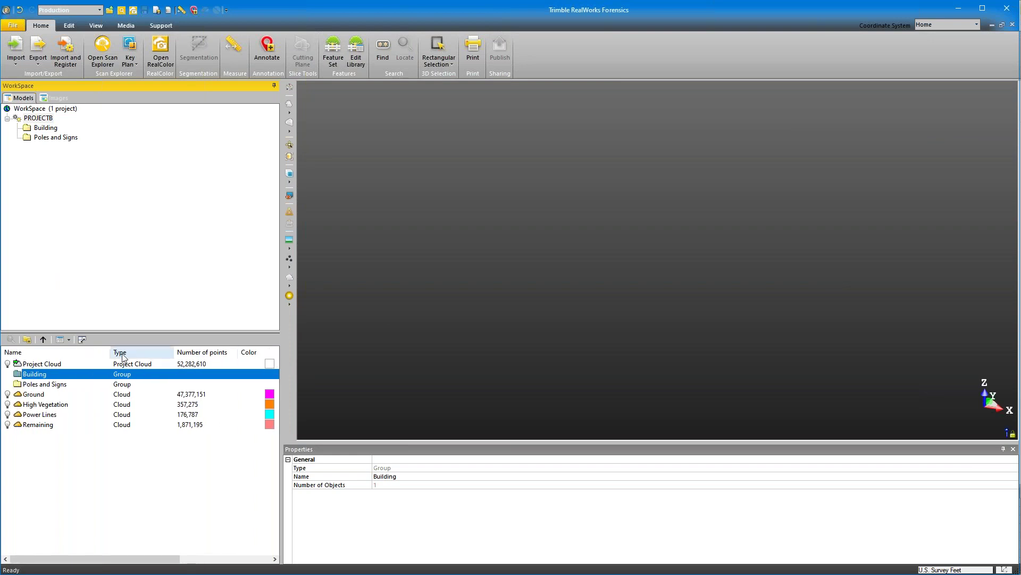
double_click(33, 374)
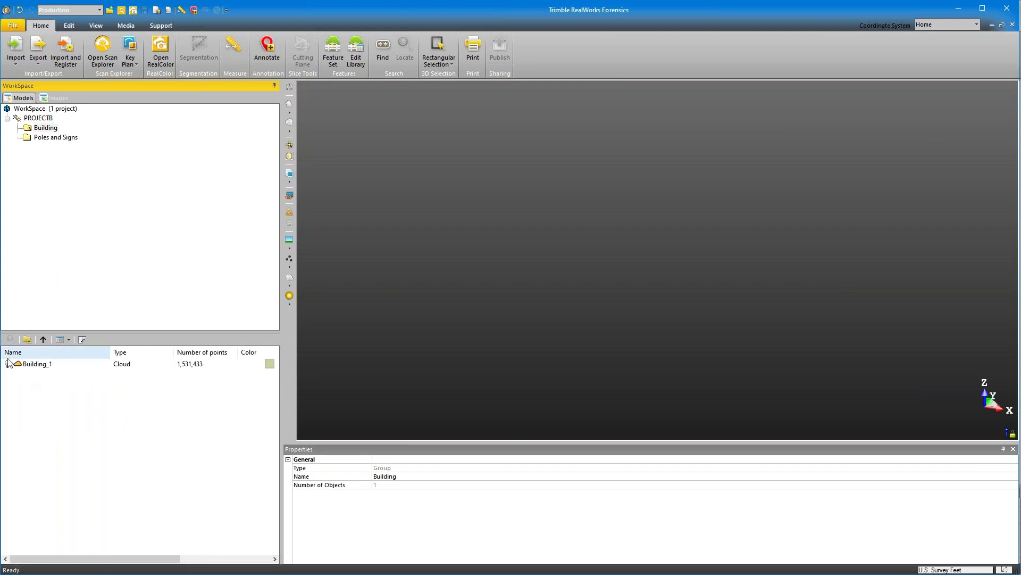
left_click(7, 364)
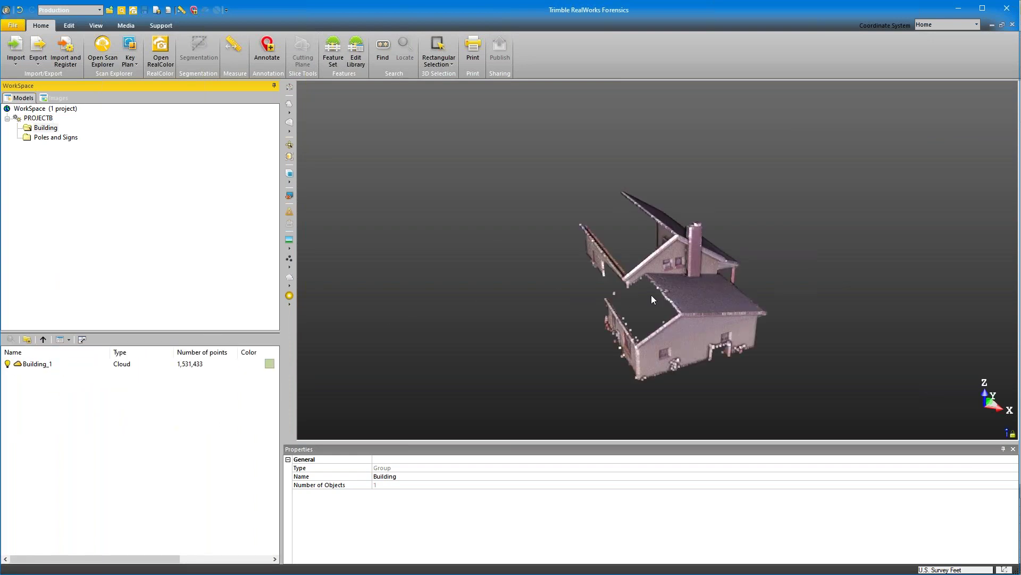
left_click_drag(667, 294, 540, 287)
middle_click_drag(767, 324, 759, 327)
left_click_drag(759, 327, 611, 310)
Show the Poles and Signs_1 cloud from the Poles and Signs group together with the building
left_click(43, 340)
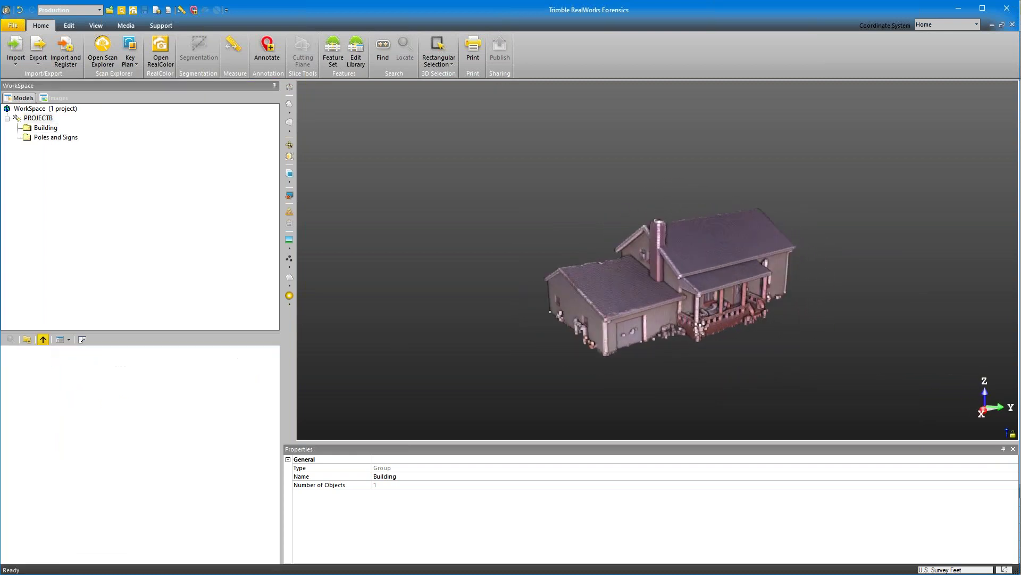
double_click(34, 384)
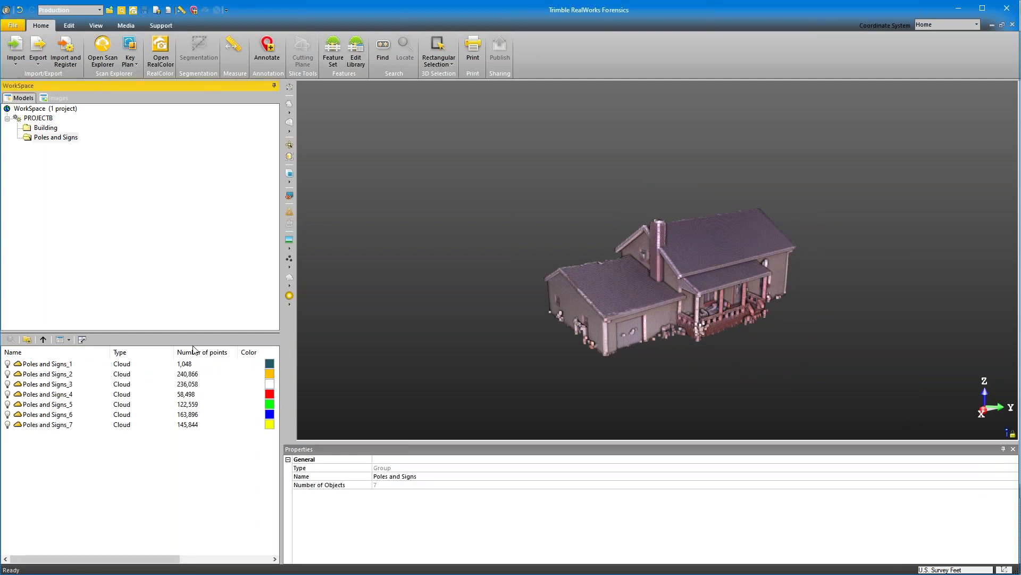
middle_click_drag(694, 314, 608, 299)
left_click_drag(609, 301, 586, 350)
middle_click_drag(586, 350, 641, 293)
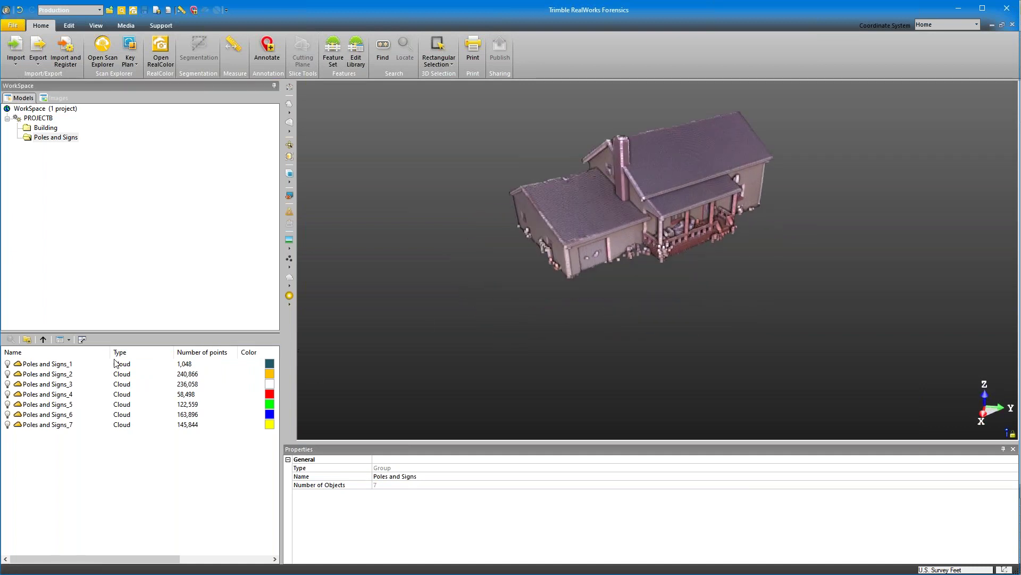
left_click(7, 366)
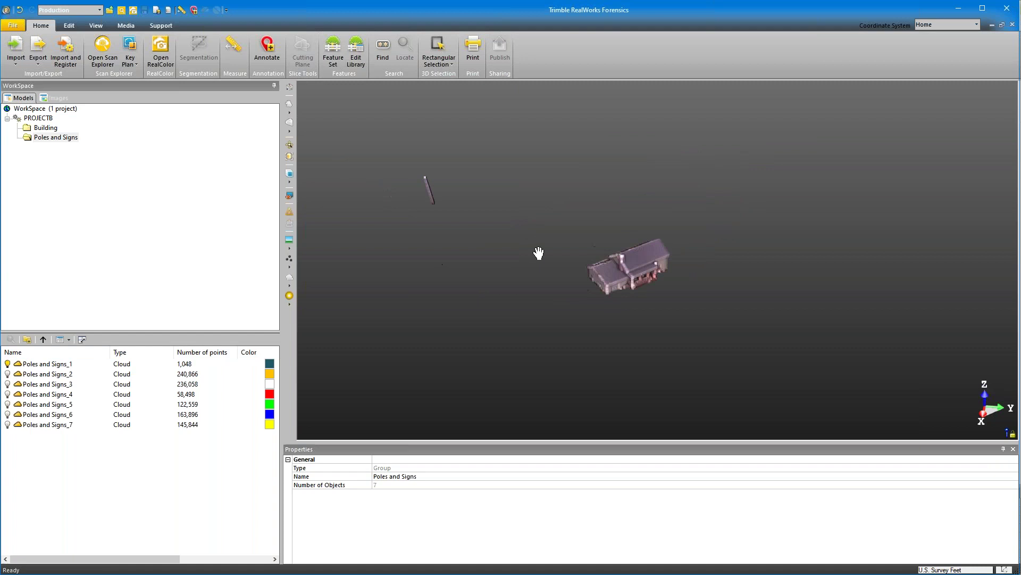
scroll(528, 192, "up", 2)
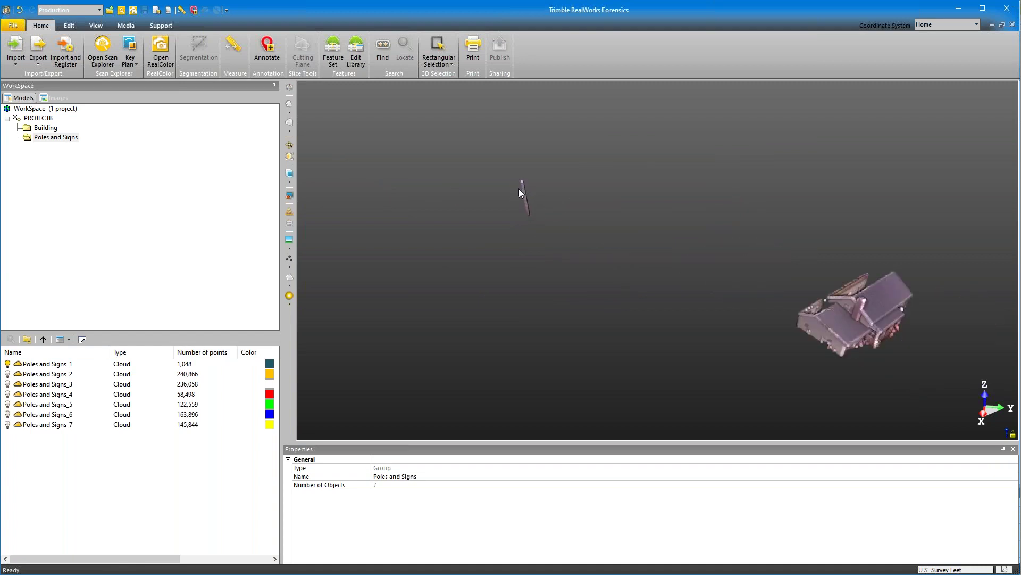
Show the Poles and Signs_2 through Poles and Signs_7 clouds together with the building and look over the extracted poles
left_click(7, 374)
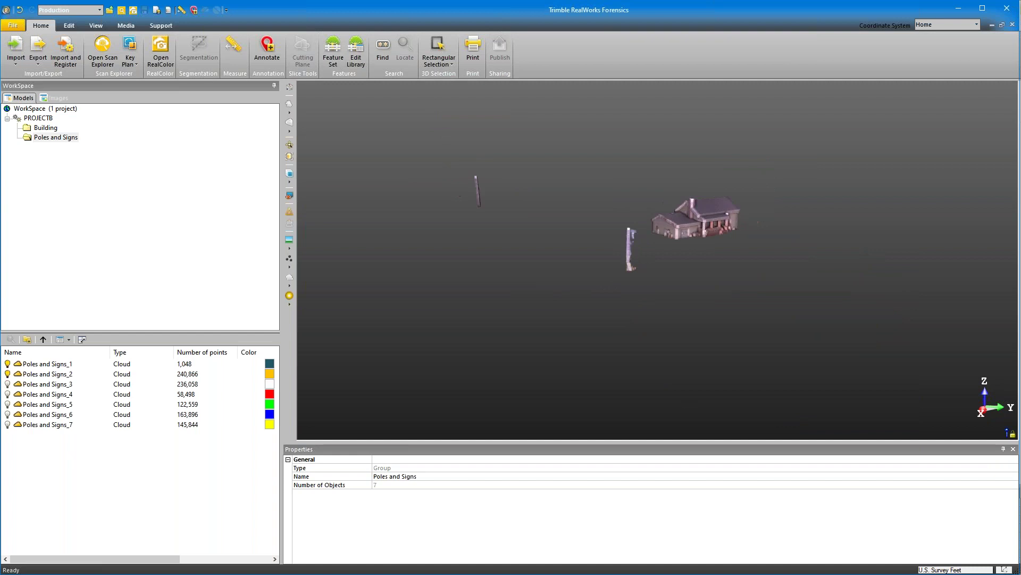
left_click(8, 383)
left_click(8, 394)
left_click(7, 404)
left_click(8, 413)
left_click(7, 424)
left_click_drag(653, 326, 770, 314)
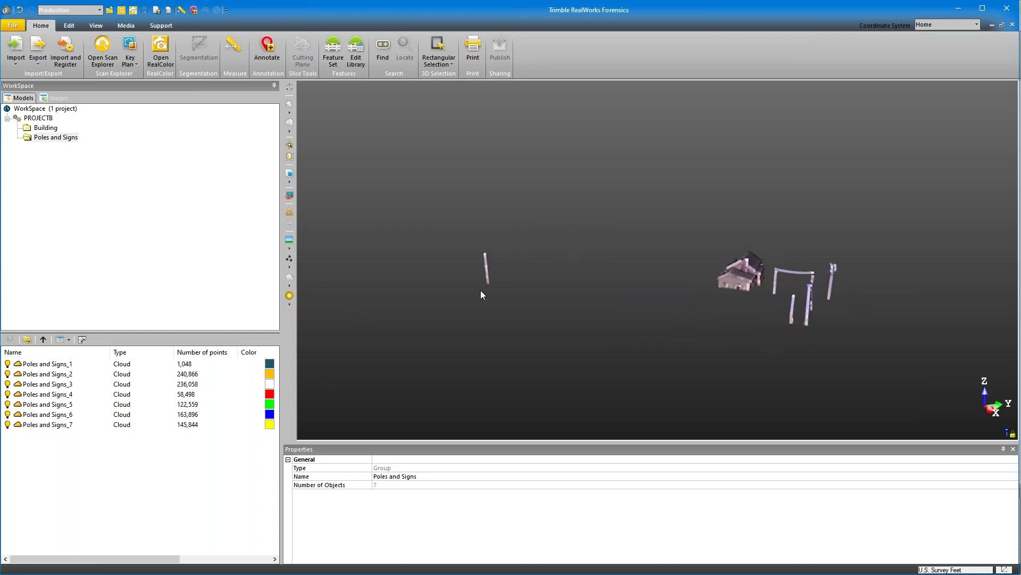
scroll(817, 289, "up", 4)
left_click_drag(816, 297, 603, 300)
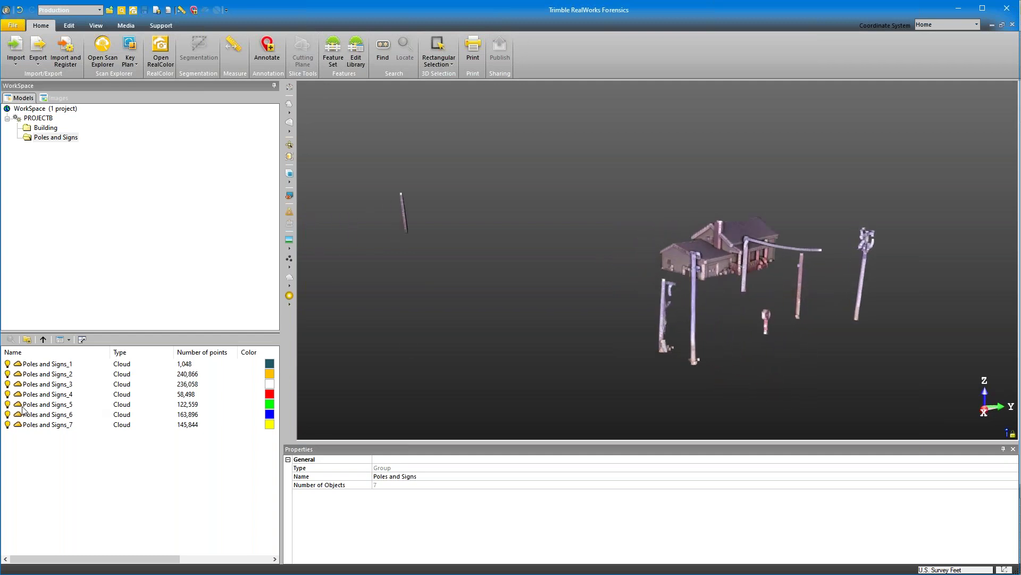
Toggle the visibility of Poles and Signs_4 to identify it and switch the point rendering to Cloud Color
left_click(7, 394)
left_click(8, 394)
left_click(294, 250)
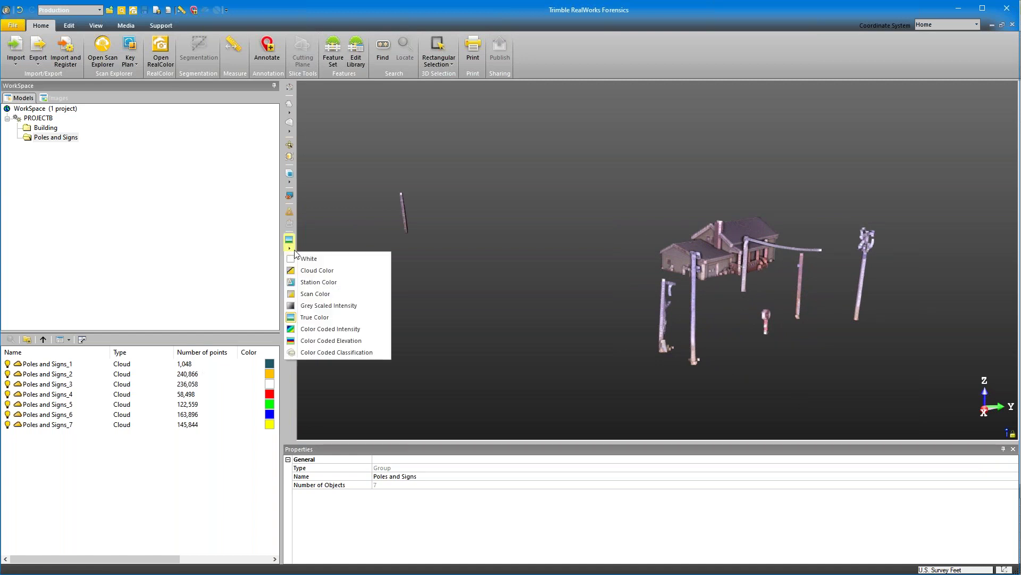
left_click(313, 272)
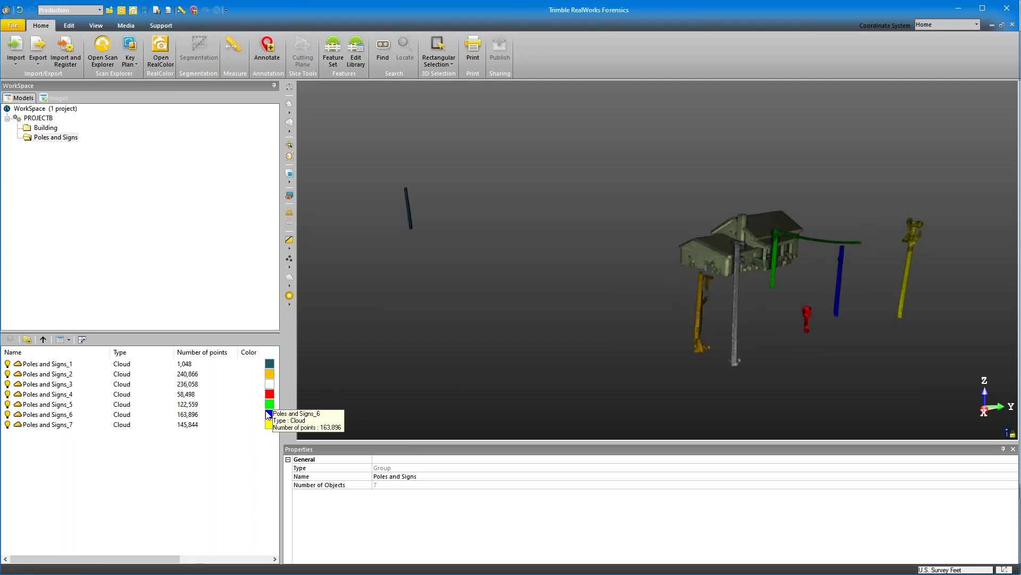
Hide the Building_1 cloud so only the Poles and Signs clouds are displayed
left_click_drag(774, 328, 620, 328)
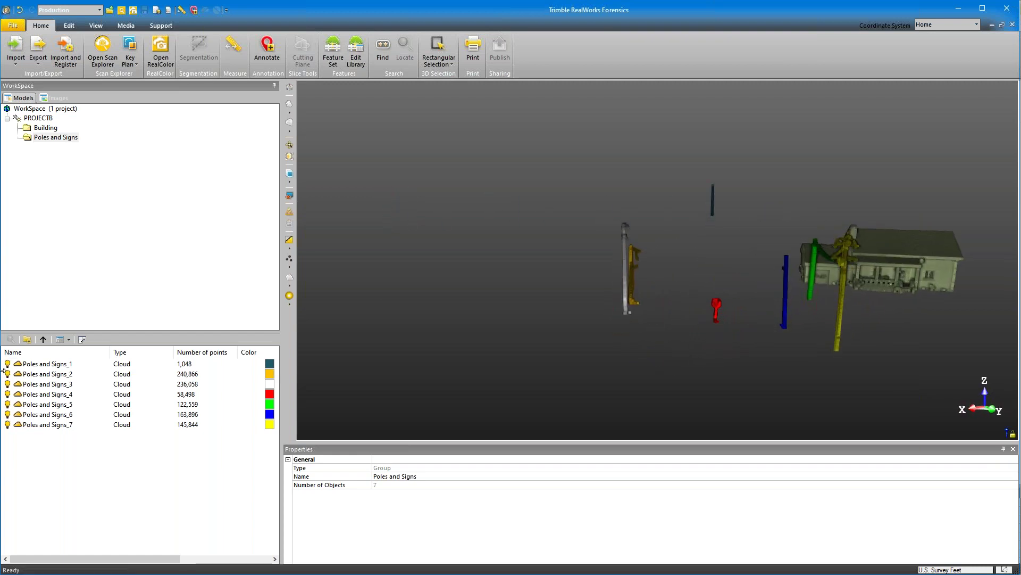
left_click(888, 254)
right_click(889, 254)
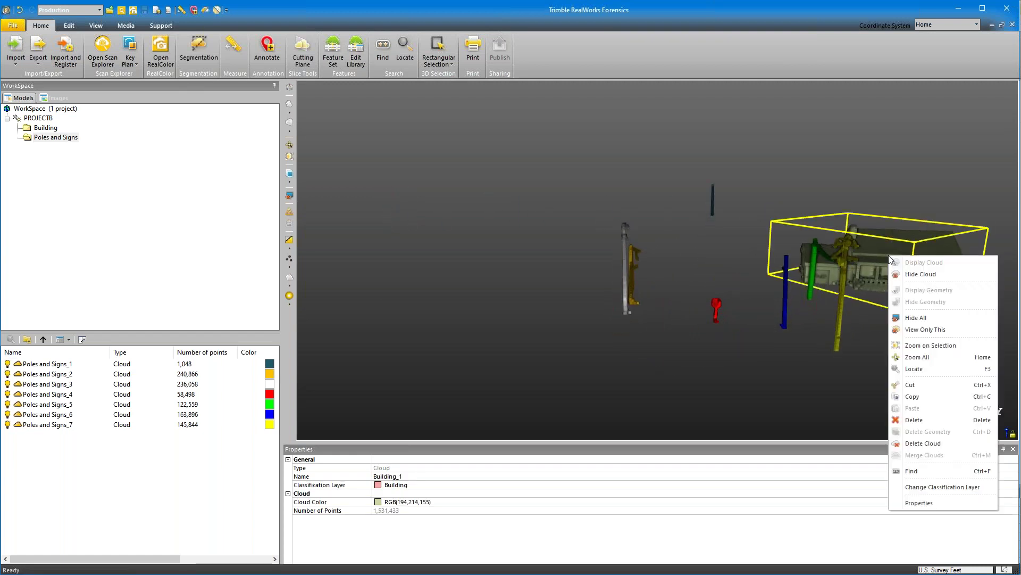
left_click(915, 272)
Rename the red stop sign cloud Poles and Signs_4 to Stop and move it out of its group into PROJECTB
mouse_move(782, 305)
left_mouse_down()
mouse_move(816, 309)
mouse_move(803, 317)
mouse_move(782, 309)
left_mouse_up()
scroll(803, 317, "up", 3)
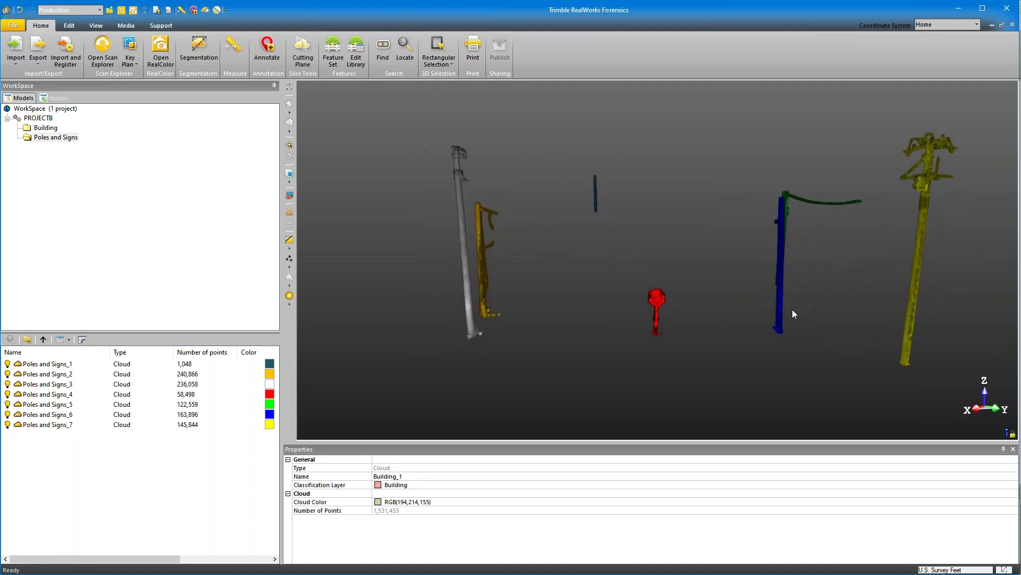
mouse_move(668, 303)
left_mouse_down()
mouse_move(704, 310)
mouse_move(665, 308)
left_mouse_up()
left_click(663, 302)
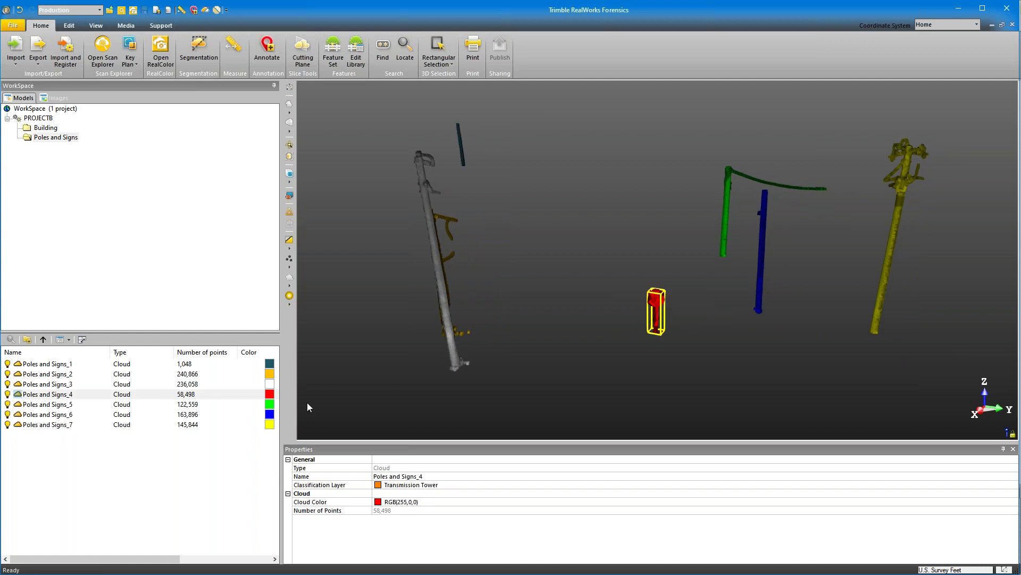
left_click(64, 395)
left_click(71, 398)
type("Stop")
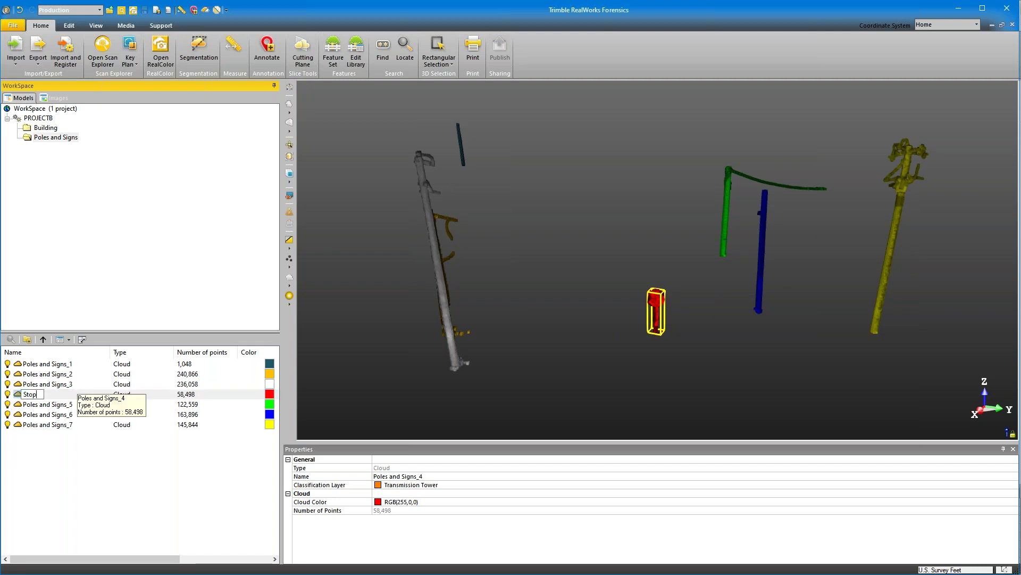
key("Return")
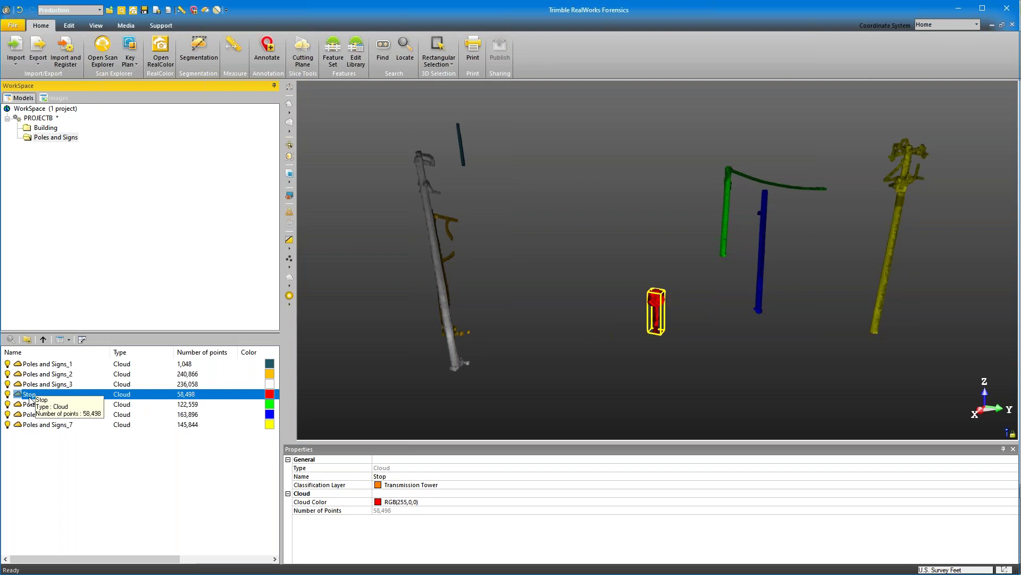
left_click_drag(28, 394, 48, 119)
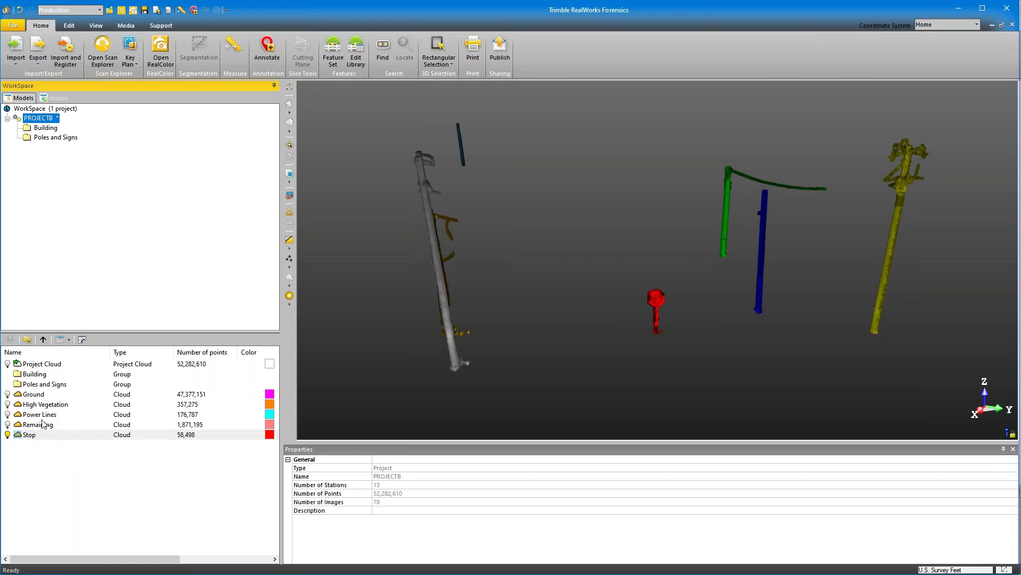
Hide all clouds of the Poles and Signs group, keeping the Stop cloud displayed
left_click(37, 386)
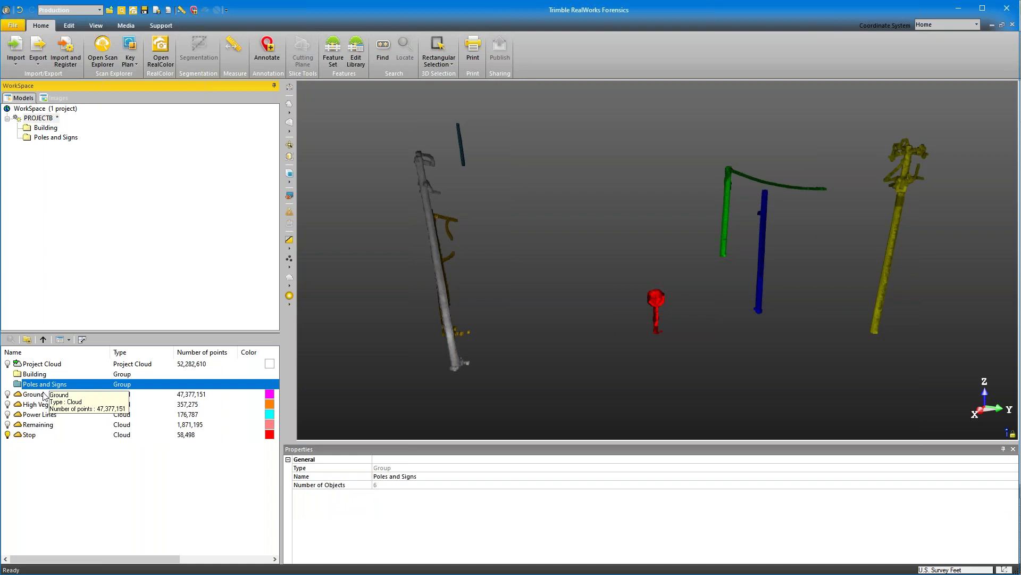
right_click(43, 387)
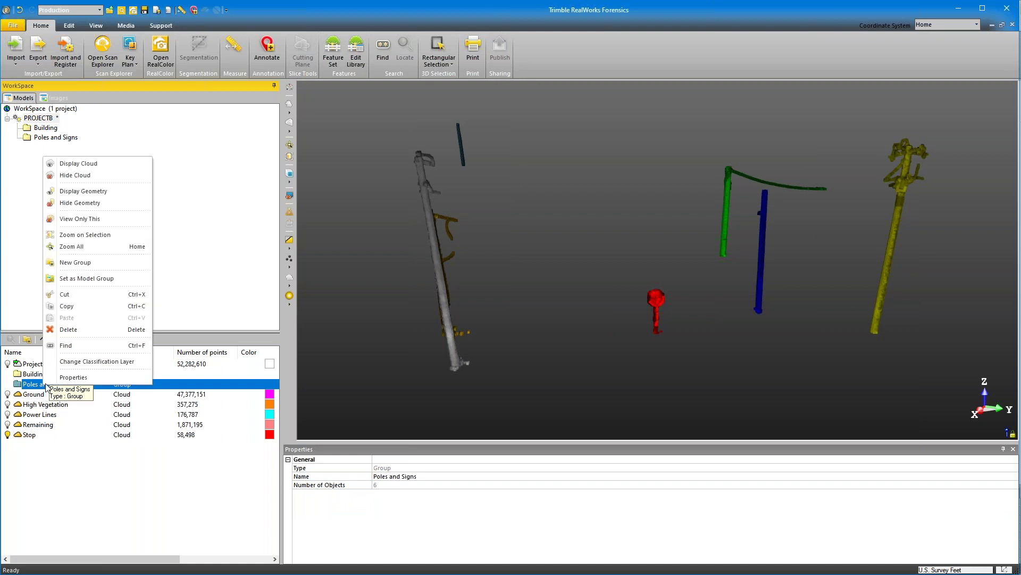
left_click(75, 175)
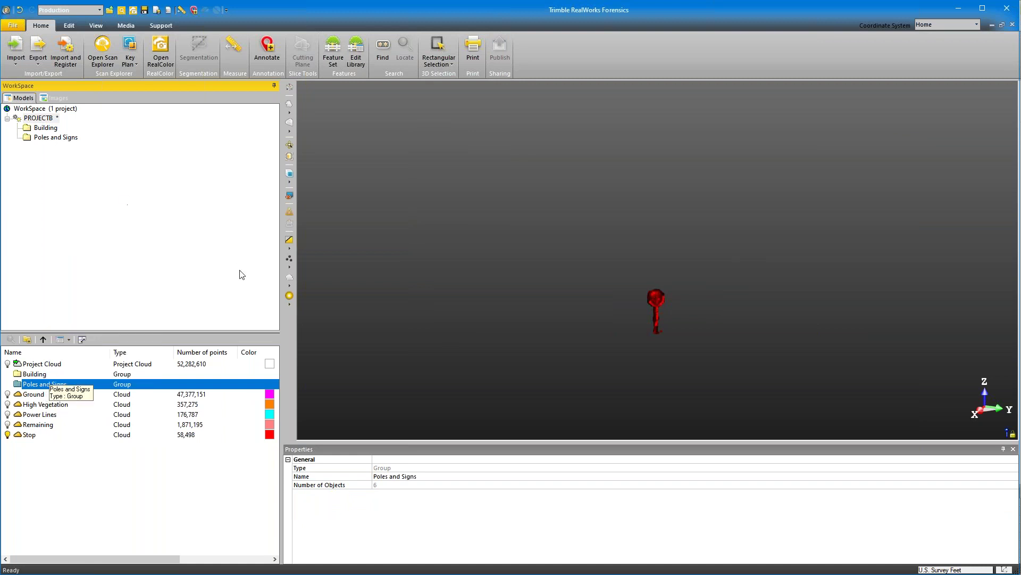
Display the Ground cloud with the Stop cloud and view the whole intersection
left_click(8, 394)
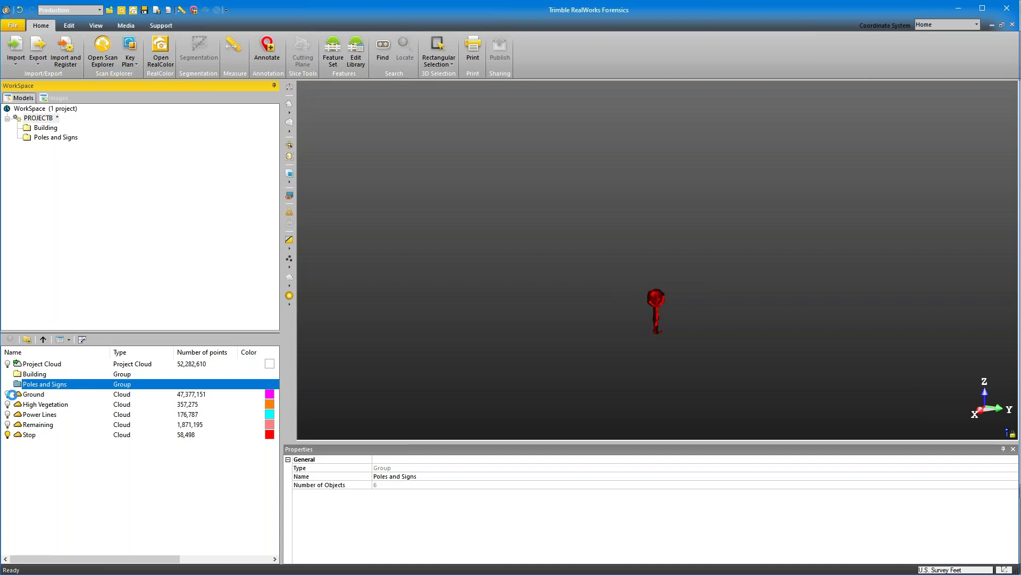
left_click_drag(653, 319, 665, 285)
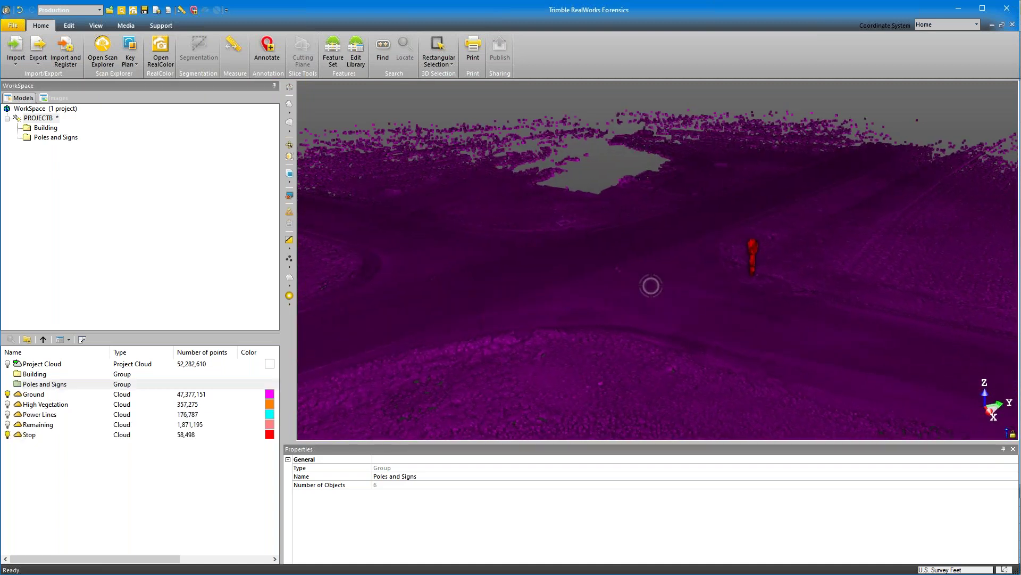
scroll(672, 278, "down", 3)
middle_click_drag(672, 278, 678, 295)
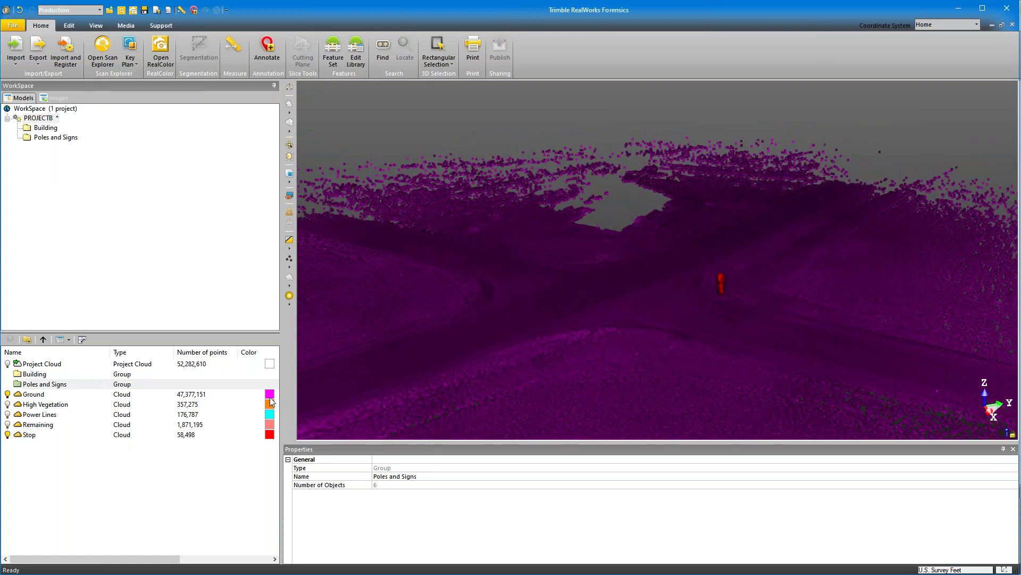
Set the Ground cloud's color to pale yellow, RGB(255,249,196), and inspect the road surface around the stop sign
left_click(103, 394)
left_click(418, 502)
left_click(422, 506)
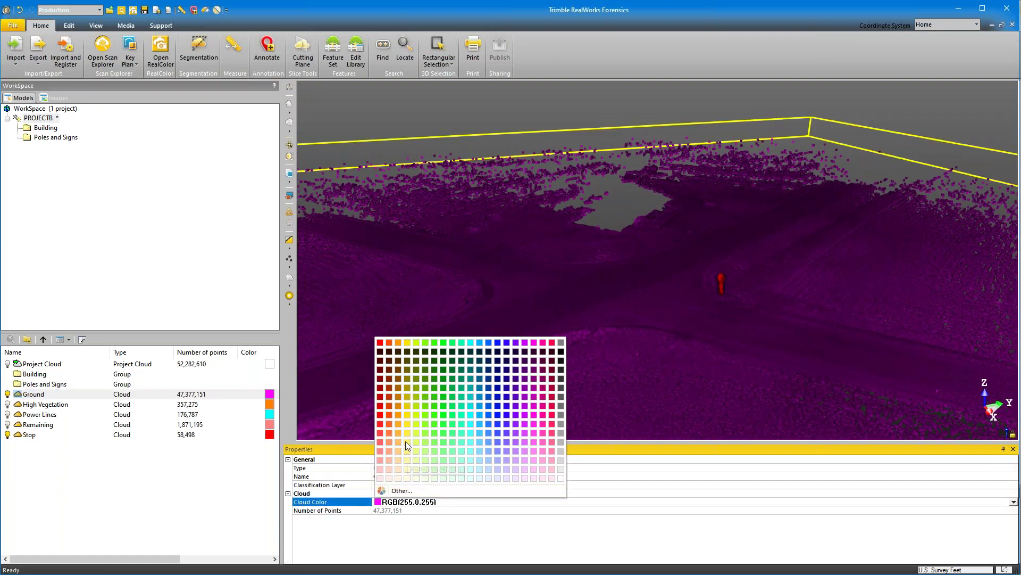
left_click(407, 469)
mouse_move(735, 339)
left_mouse_down()
mouse_move(709, 335)
mouse_move(701, 286)
mouse_move(650, 282)
left_mouse_up()
scroll(698, 295, "up", 4)
middle_click_drag(720, 280, 732, 290)
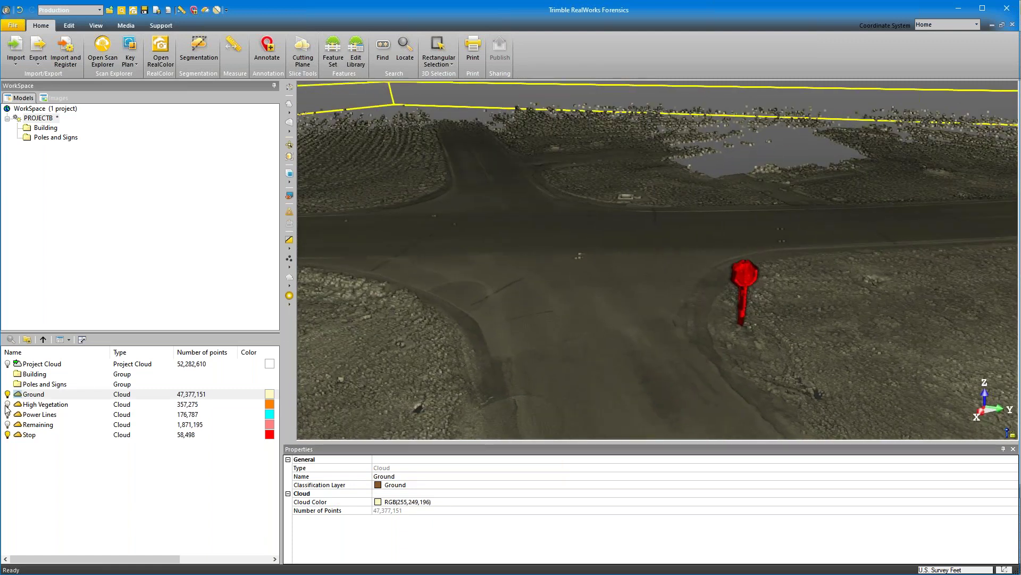
Show the High Vegetation and Power Lines clouds over the ground and inspect the trees and wires from several sides
left_click(7, 406)
scroll(638, 280, "down", 2)
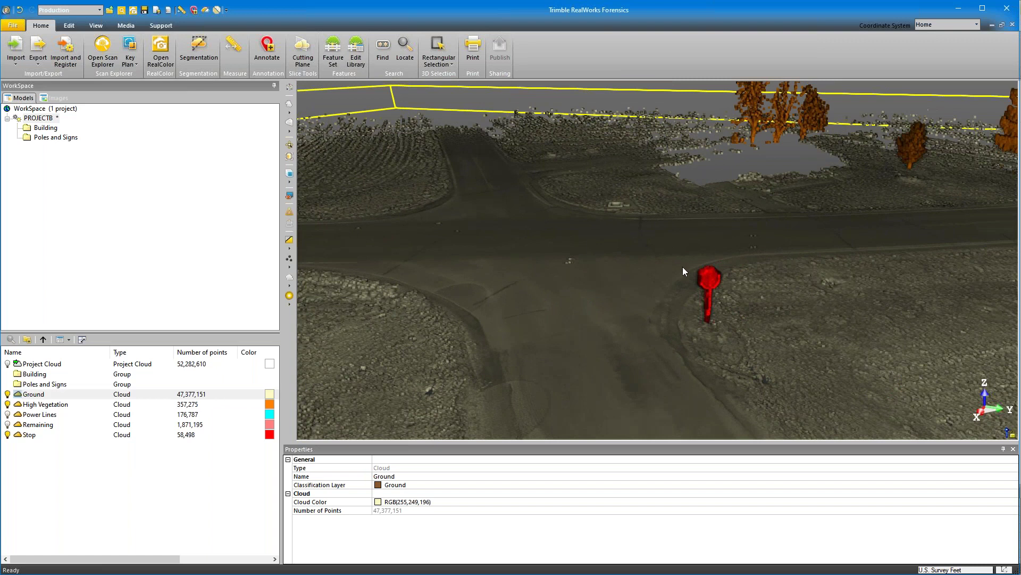
left_click_drag(618, 302, 671, 292)
scroll(663, 299, "down", 3)
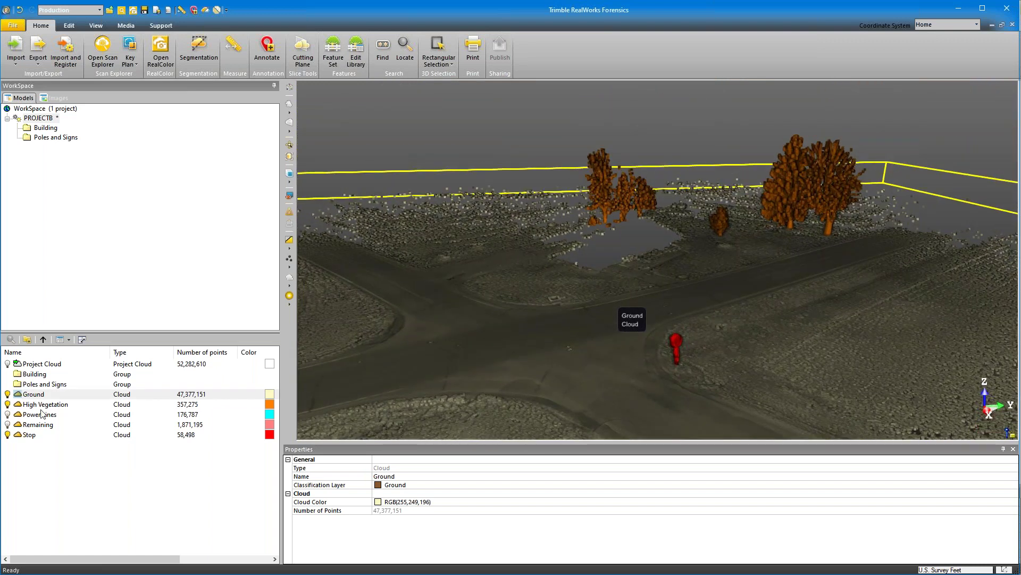
left_click(8, 416)
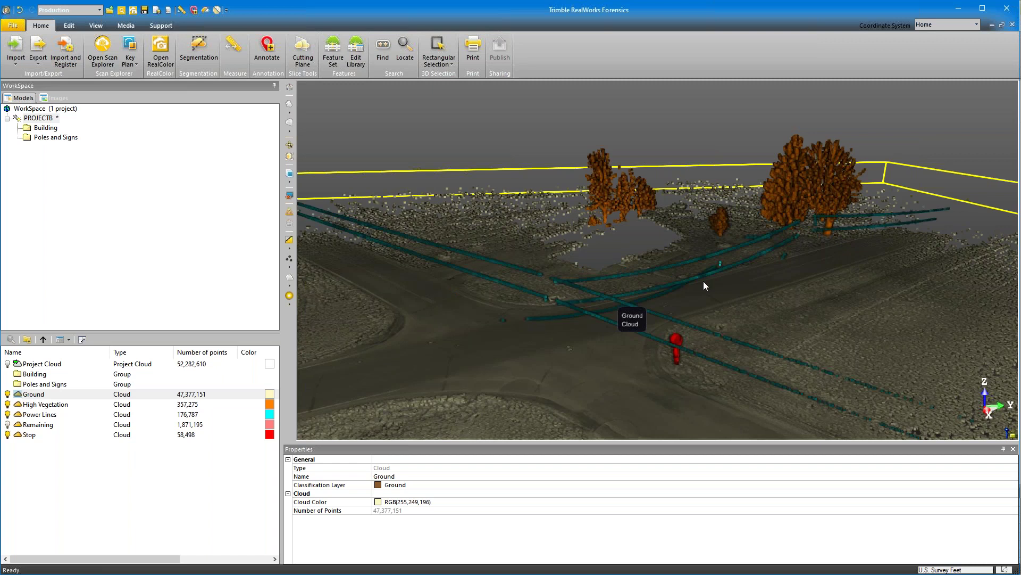
left_click_drag(672, 280, 622, 273)
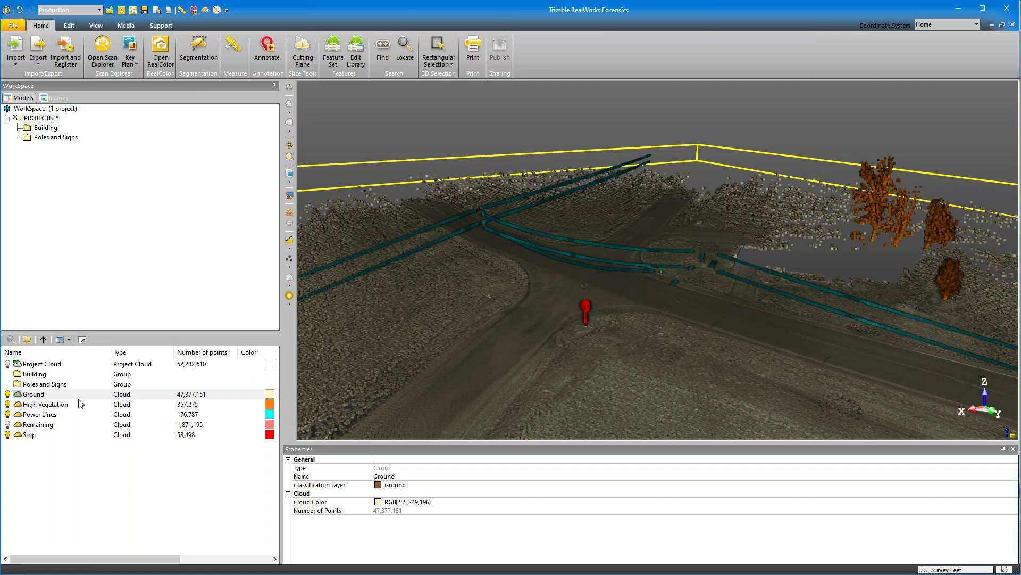
Hide the Power Lines cloud and display the Remaining cloud at the intersection
left_click(7, 414)
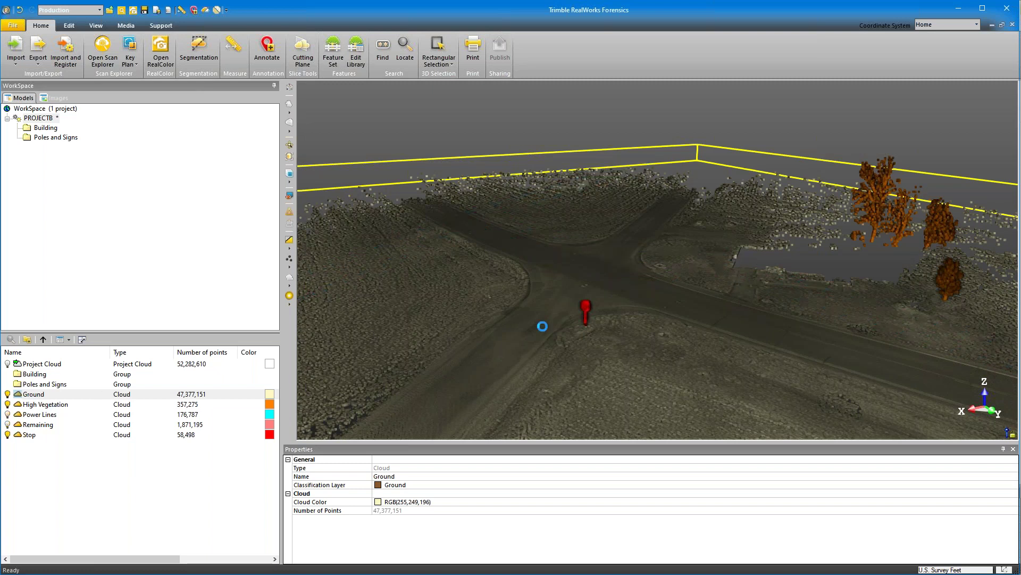
left_click_drag(583, 295, 598, 293)
scroll(598, 292, "up", 3)
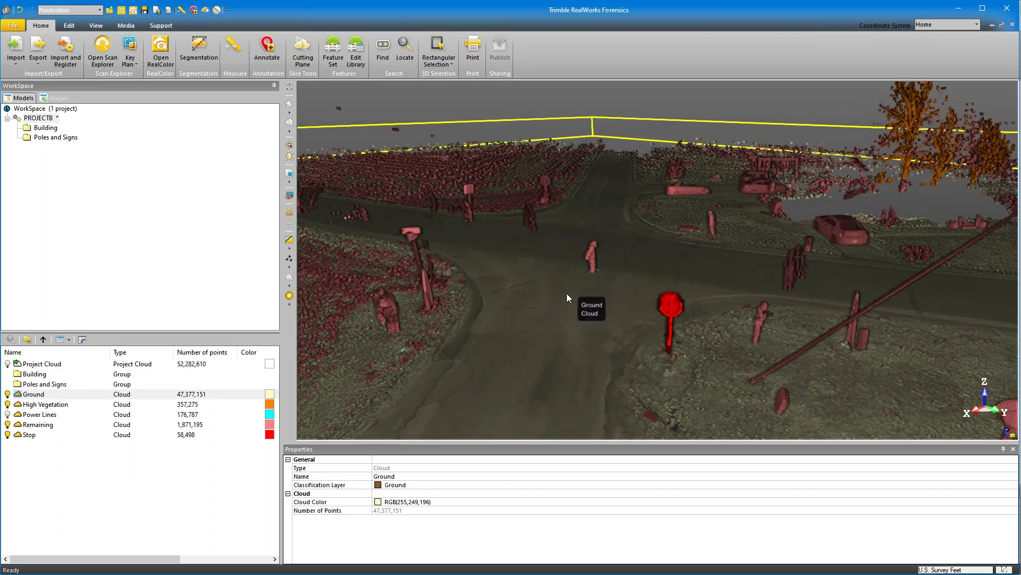
Examine the objects left in the Remaining cloud around the intersection, including the stop sign on the opposite grassy corner
middle_click_drag(583, 246, 612, 290)
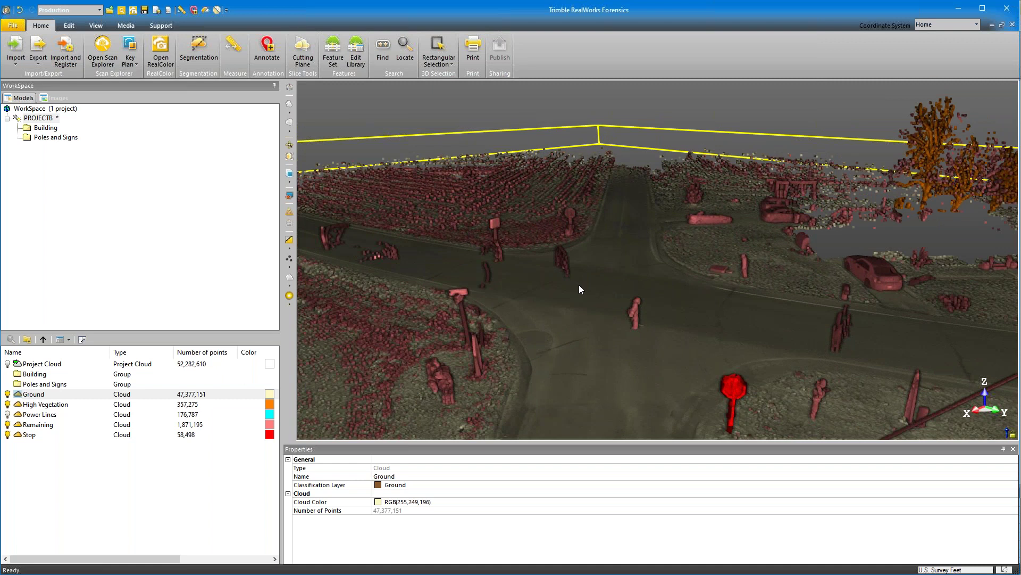
middle_click_drag(611, 255, 612, 260)
left_click_drag(615, 263, 456, 292)
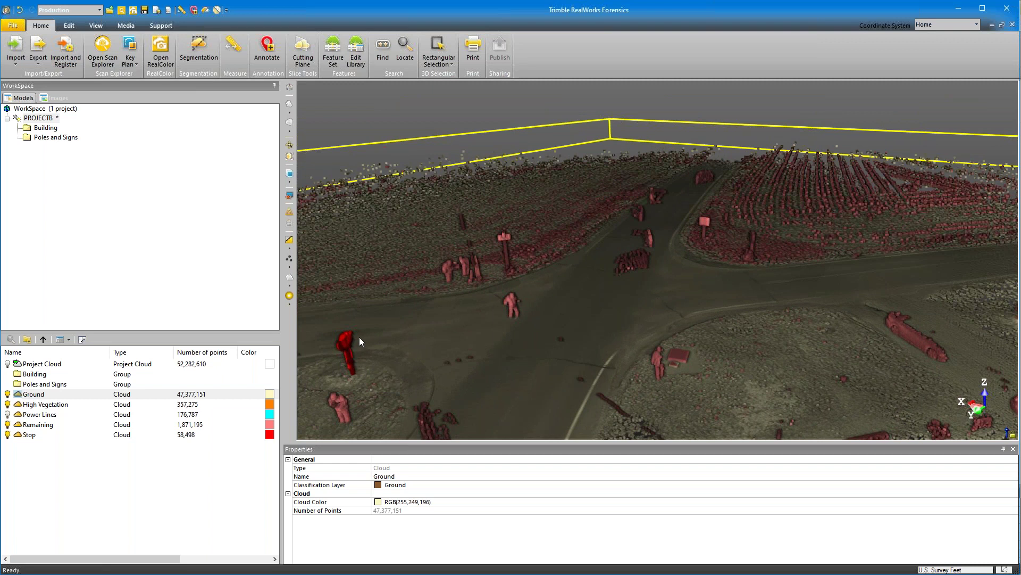
left_click_drag(763, 271, 622, 277)
scroll(794, 254, "up", 2)
scroll(795, 254, "up", 2)
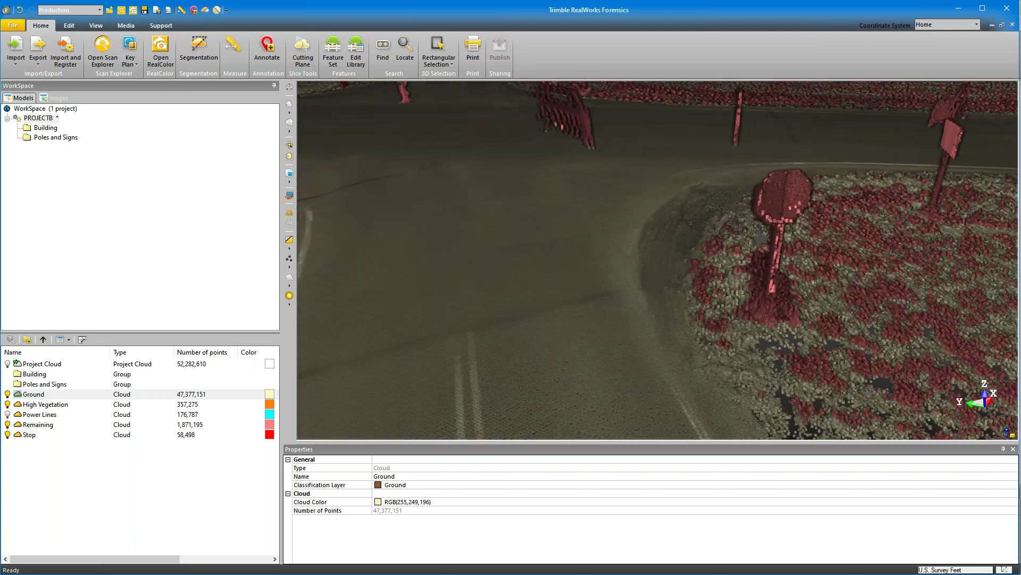
scroll(773, 274, "up", 1)
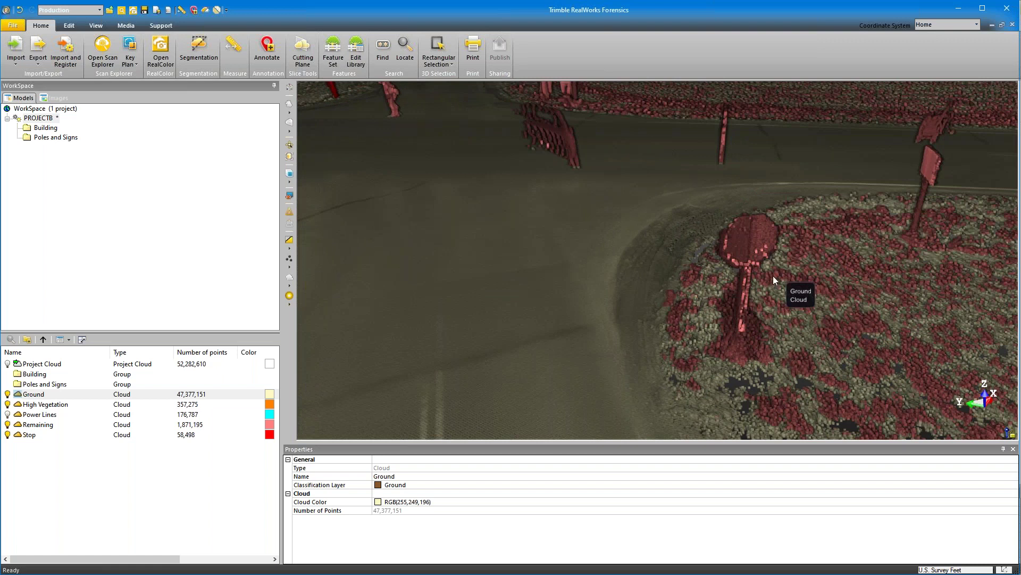
scroll(318, 343, "up", 1)
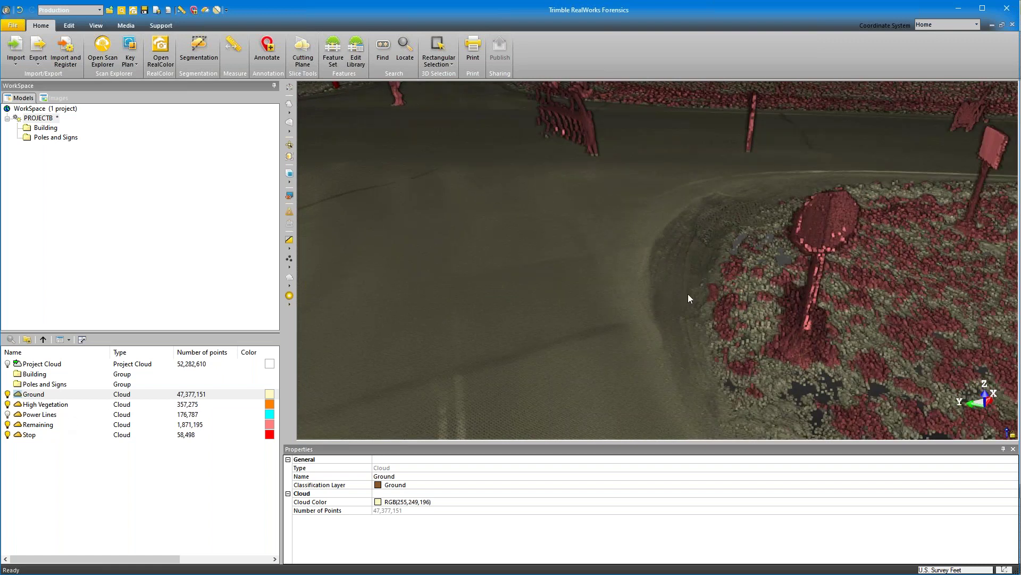
scroll(688, 294, "down", 3)
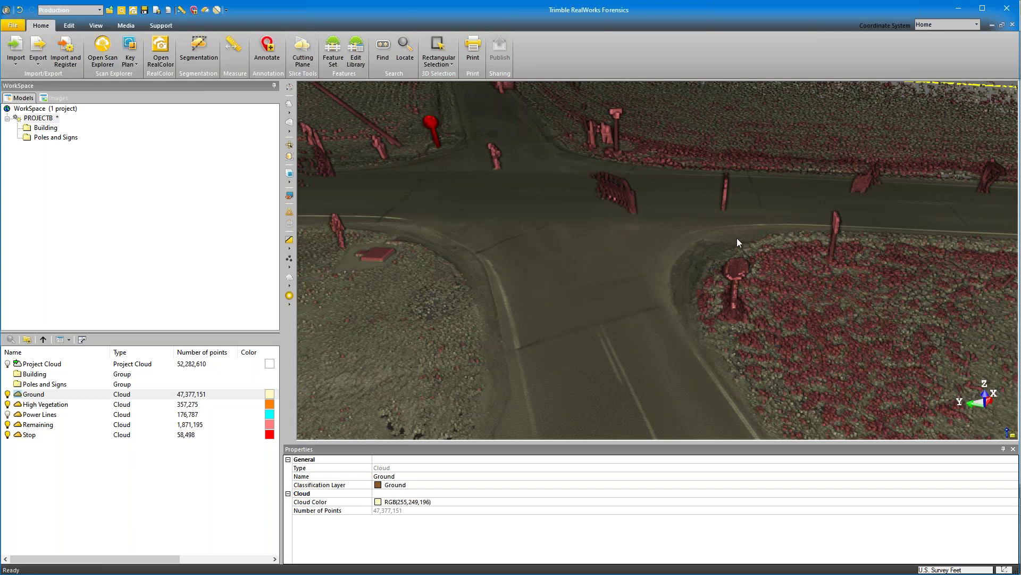
Hide the Ground, High Vegetation and Stop clouds and select the Remaining cloud as the only one displayed
left_click(7, 394)
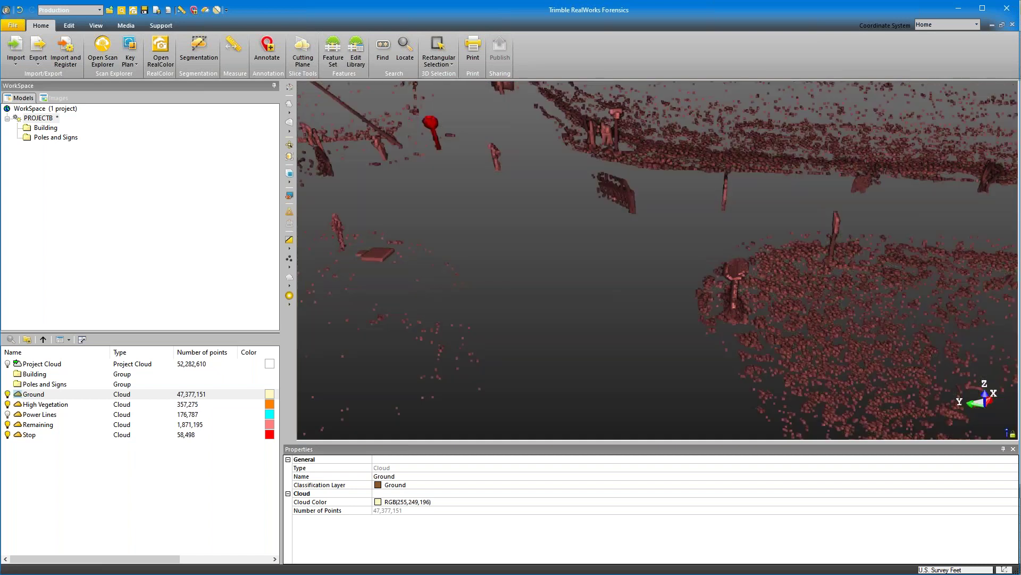
left_click(8, 404)
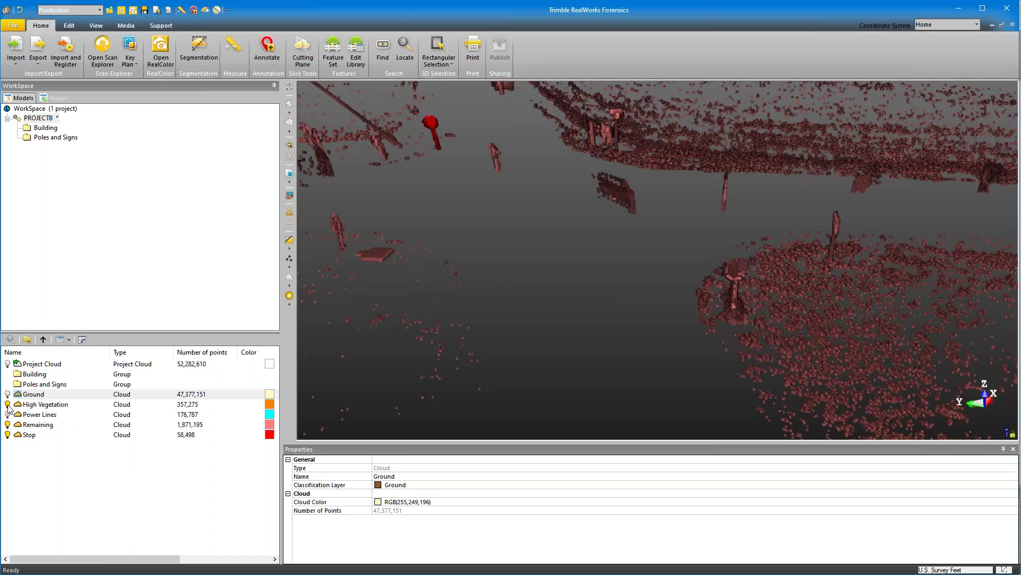
left_click(8, 434)
left_click(33, 427)
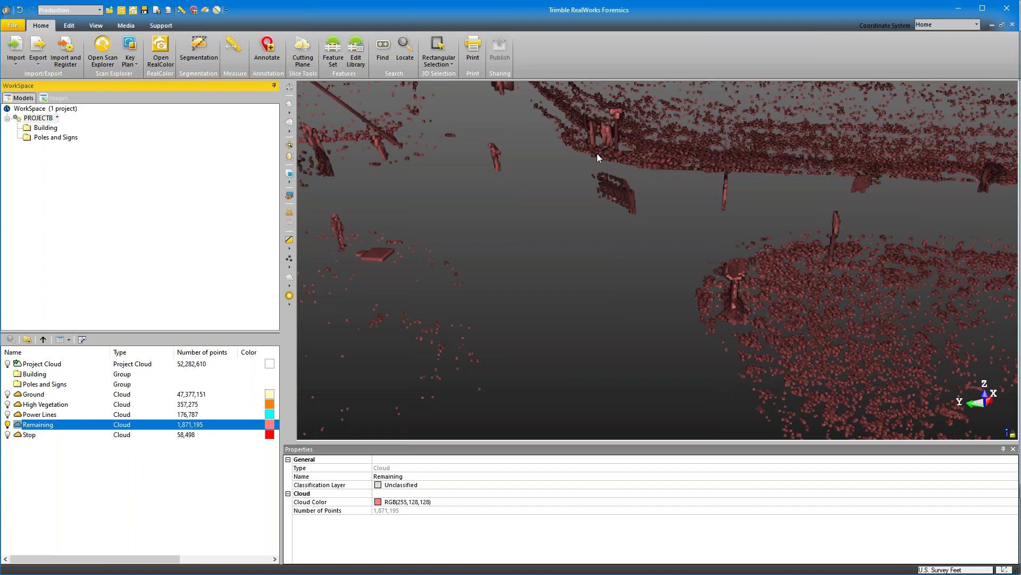
Segment the Remaining cloud with a polygon fence around the octagonal sign on the grassy corner, keeping only the points inside
scroll(701, 266, "down", 4)
scroll(732, 273, "up", 3)
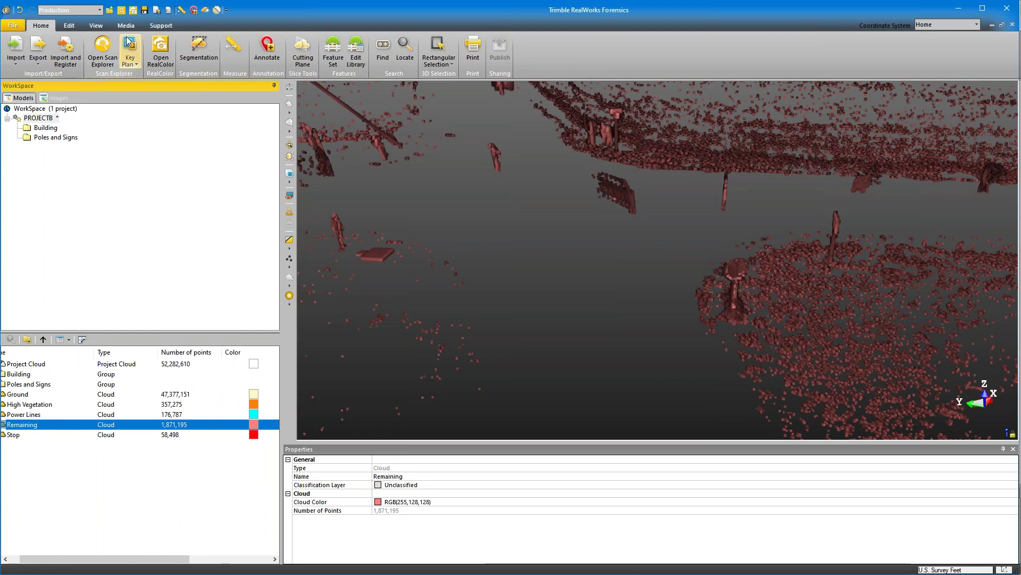
left_click(199, 49)
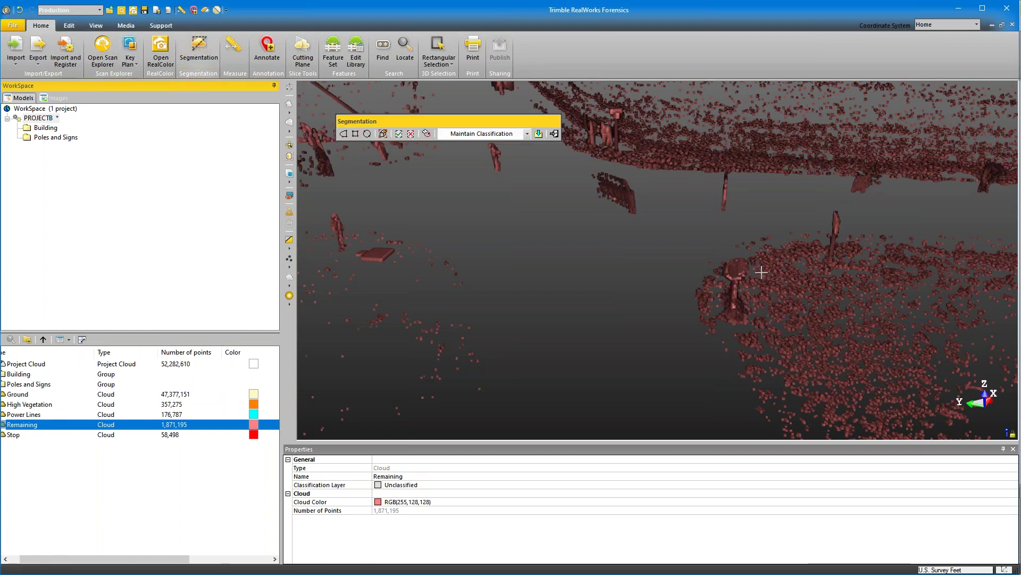
left_click_drag(735, 315, 686, 282)
left_click(678, 273)
left_click(652, 270)
left_click(615, 286)
left_click(601, 299)
left_click(614, 327)
left_click(638, 346)
left_click(681, 341)
left_click(699, 315)
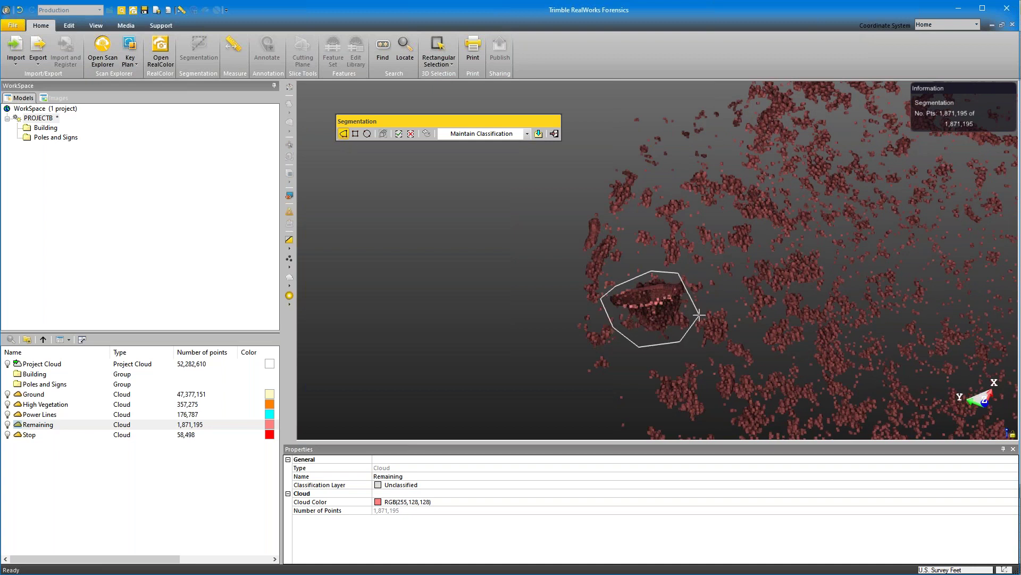
left_click(399, 134)
left_click_drag(657, 314, 660, 260)
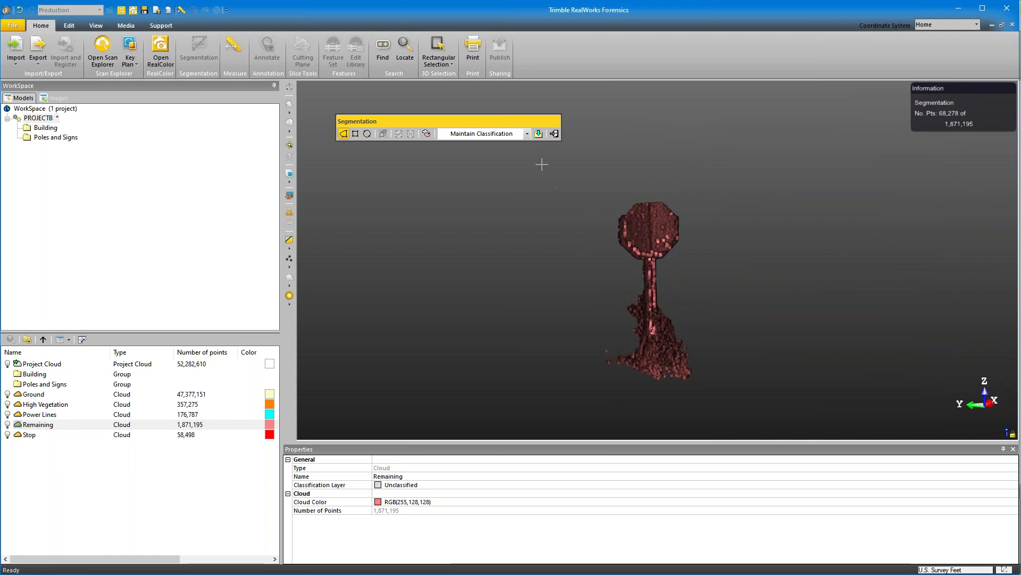
Assign the isolated stop sign points to the Transmission Tower class and extract them as a new cloud
left_click(527, 134)
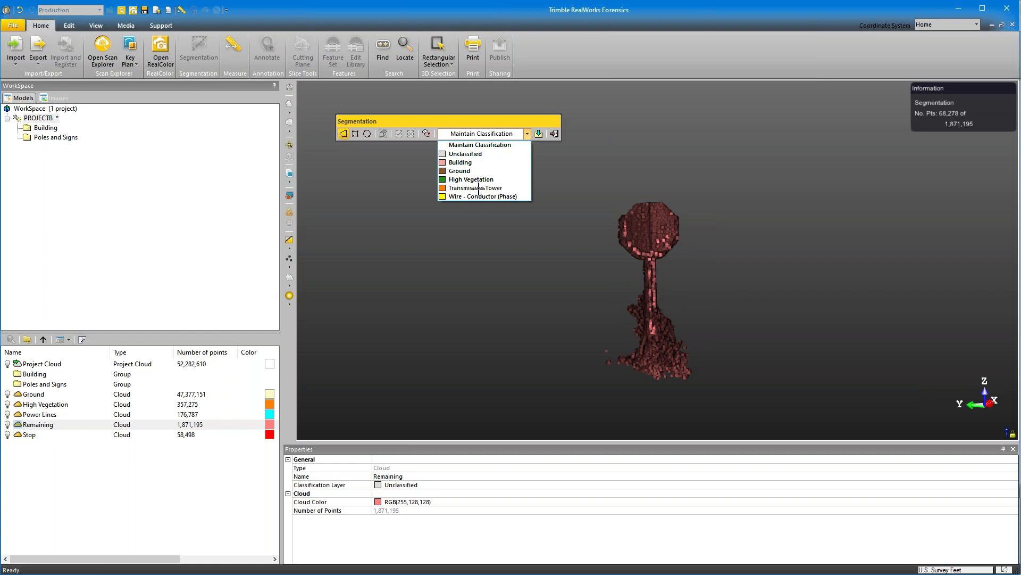
left_click(478, 188)
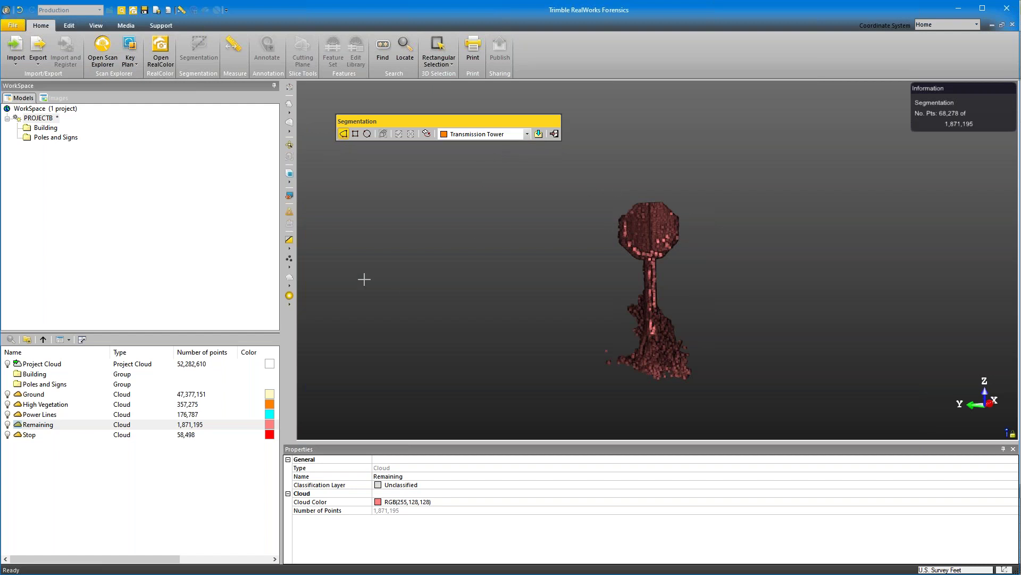
left_click(538, 133)
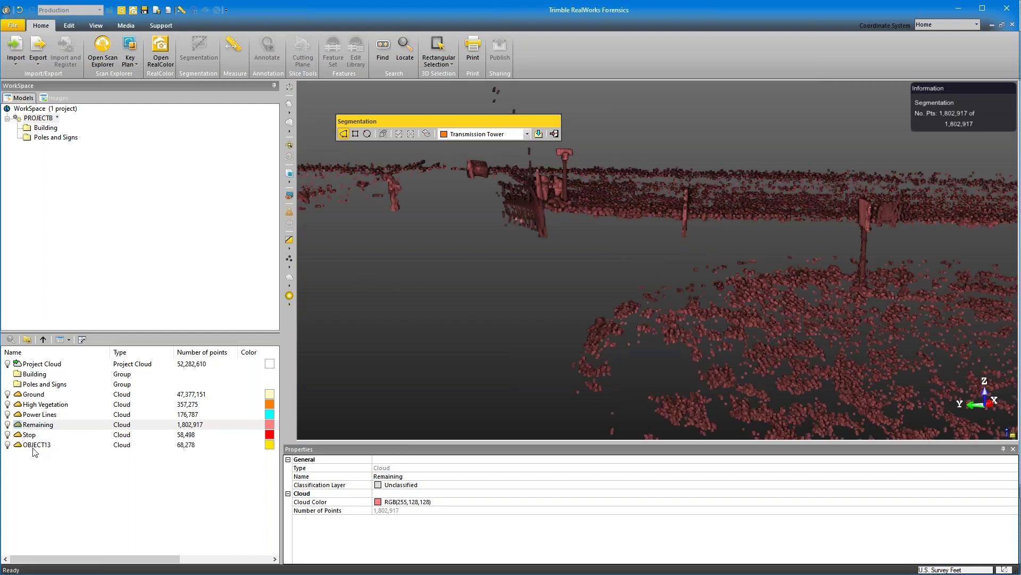
Rename the newly extracted sign cloud as Stop 2 and close the segmentation tool
left_click(35, 447)
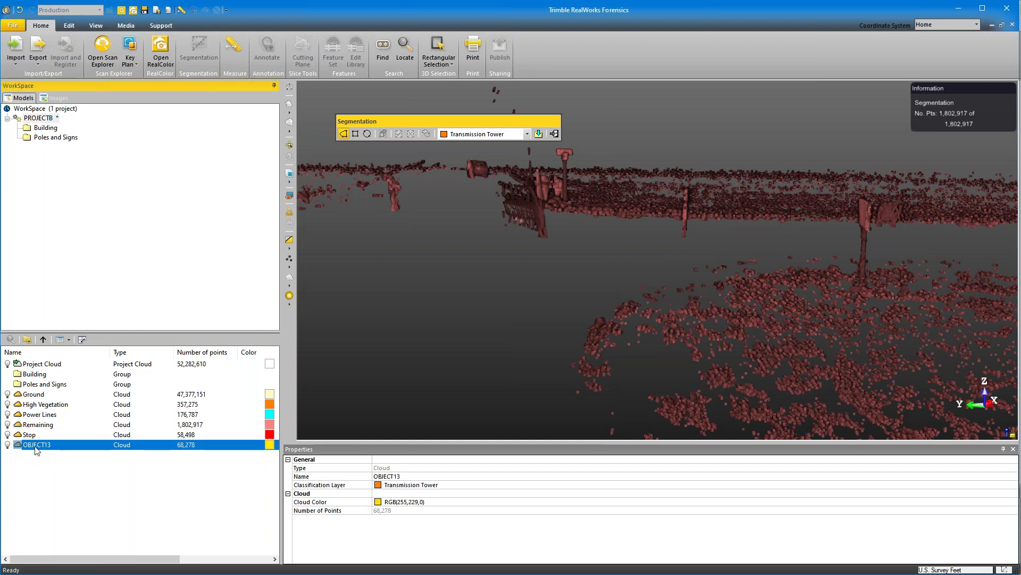
left_click(36, 447)
type("Stop 2")
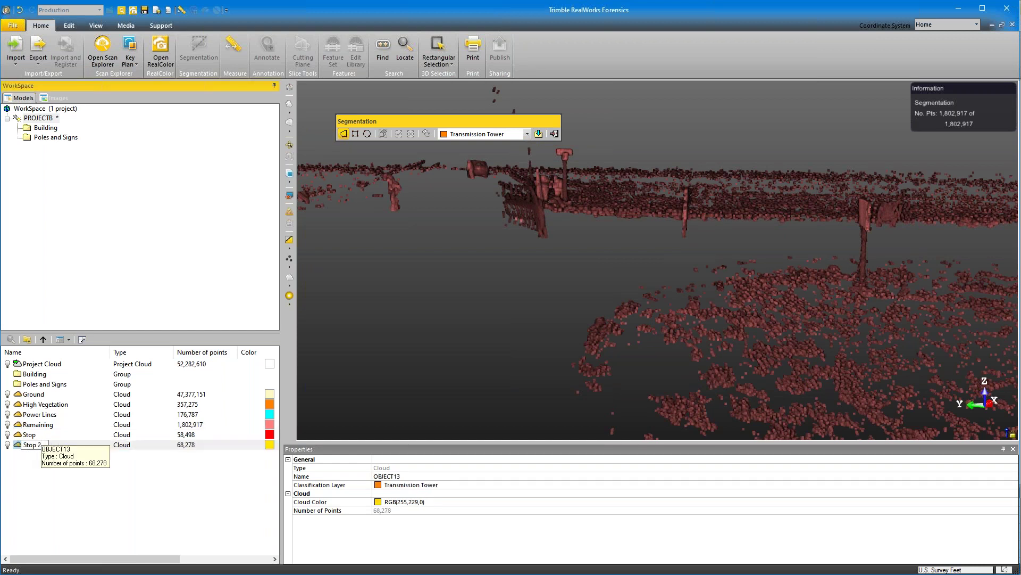
key("Return")
left_click(554, 134)
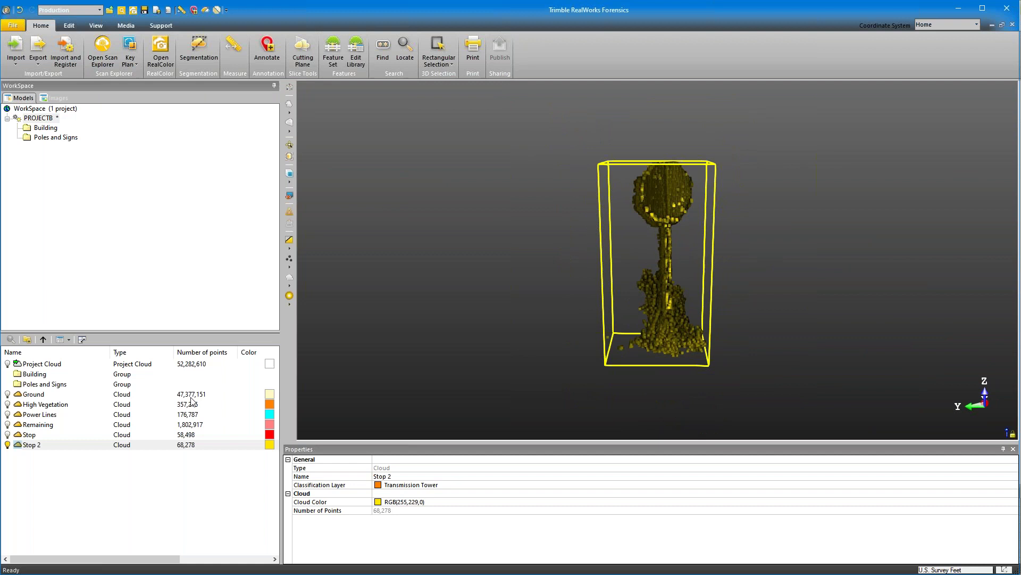
Display the Ground and Stop clouds together with Stop 2 and view both stop signs across the intersection
left_click(7, 394)
left_click(7, 434)
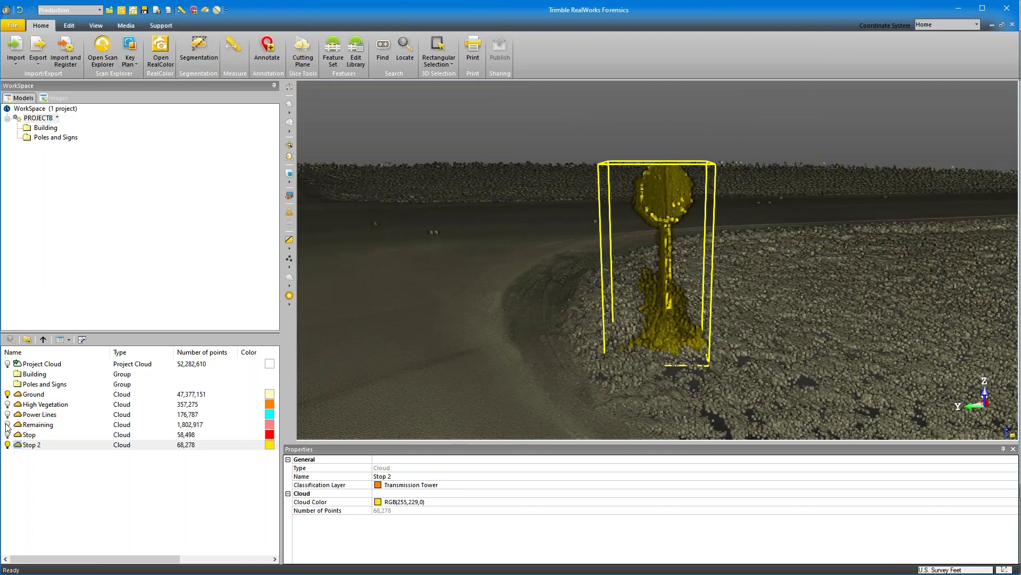
left_click_drag(490, 321, 790, 384)
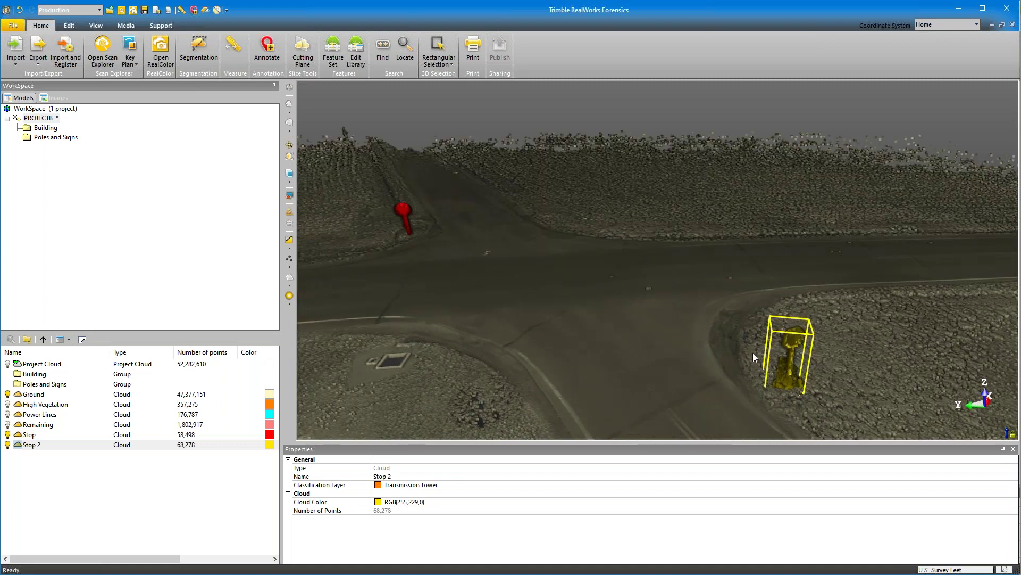
left_click_drag(649, 315, 475, 304)
Display the contents of the Building group along with the ground and stop signs
right_click(25, 375)
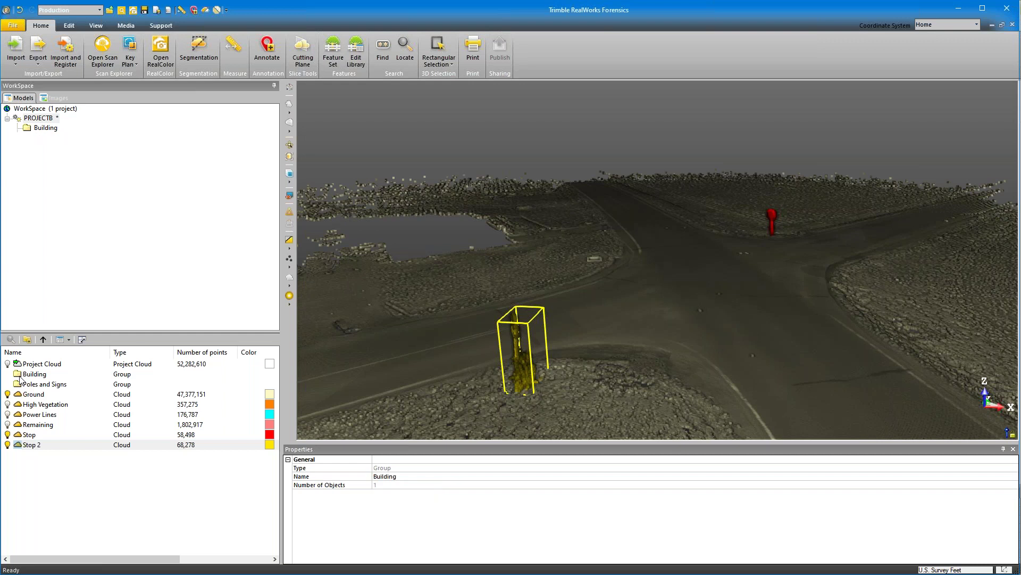
left_click(55, 154)
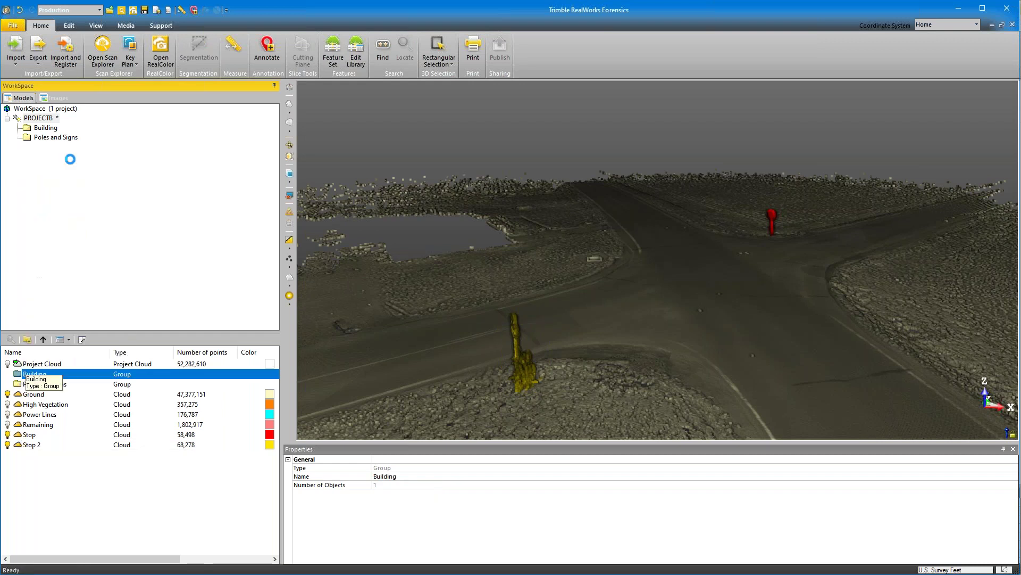
left_click_drag(647, 343, 649, 302)
middle_click_drag(682, 212, 651, 249)
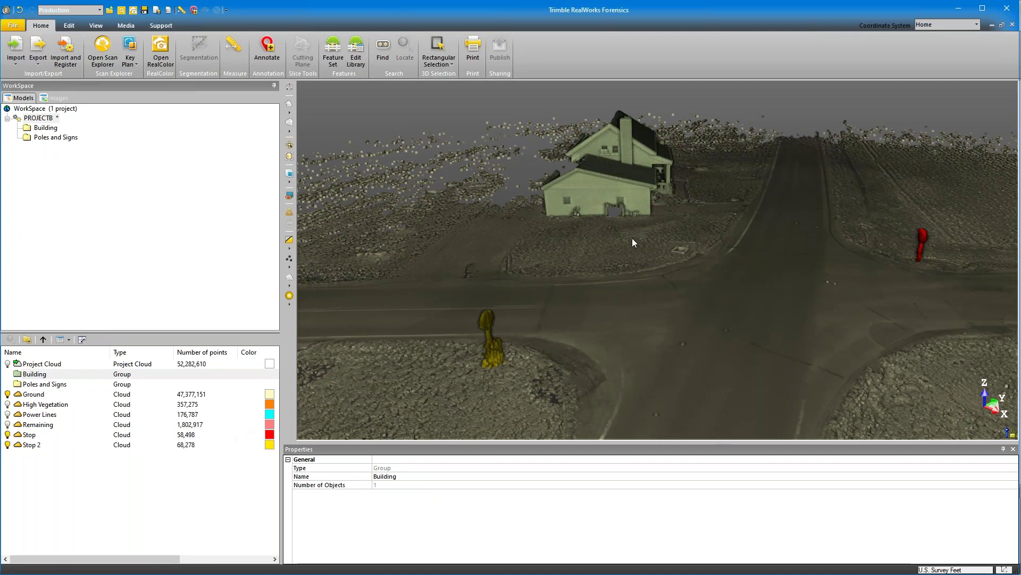
Display the Remaining cloud, inspect the objects around the house and intersection, and hide the Ground cloud
left_click(8, 425)
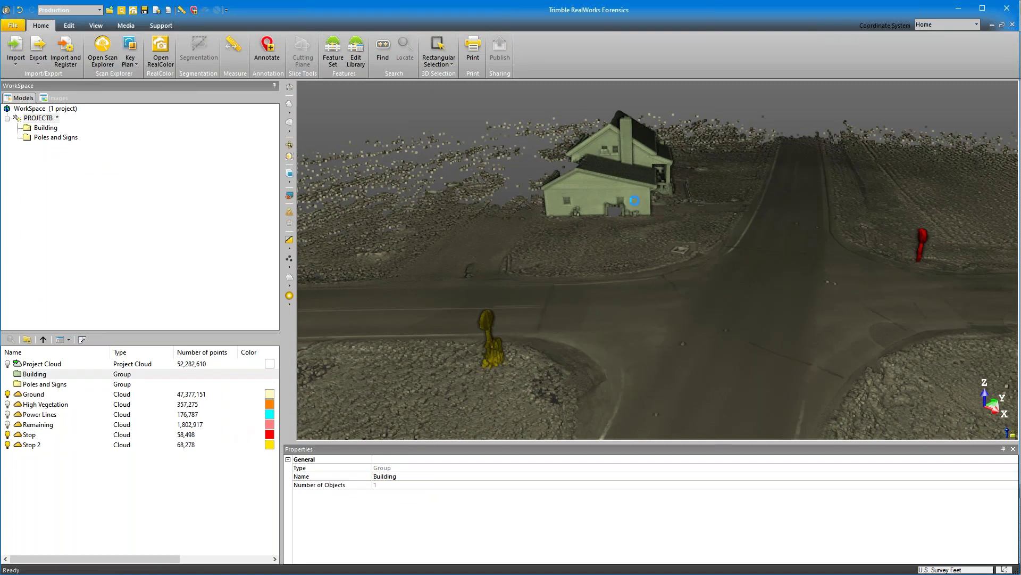
left_click_drag(689, 214, 682, 203)
middle_click_drag(686, 212, 651, 238)
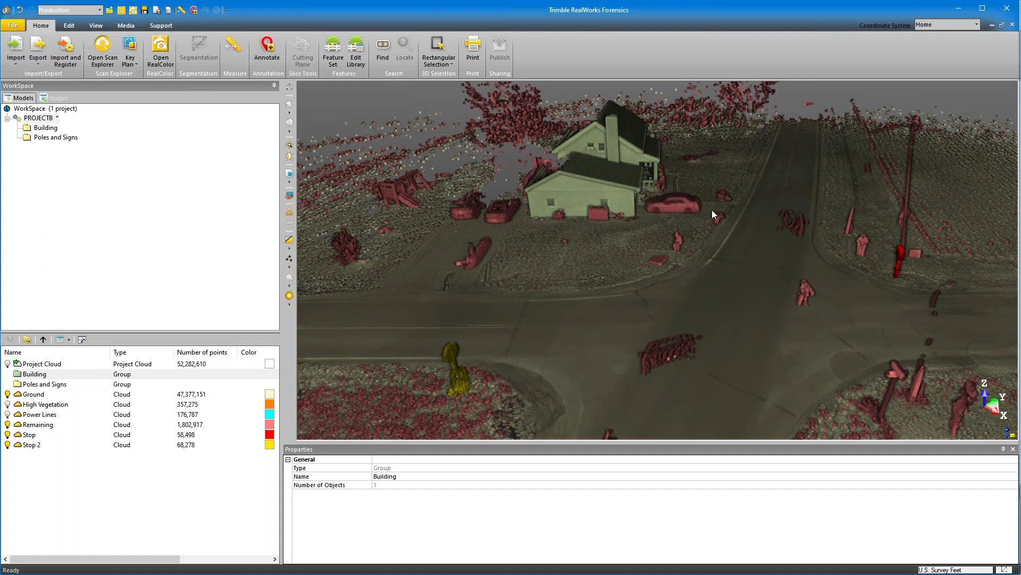
middle_click_drag(852, 259, 796, 242)
left_click_drag(878, 249, 836, 239)
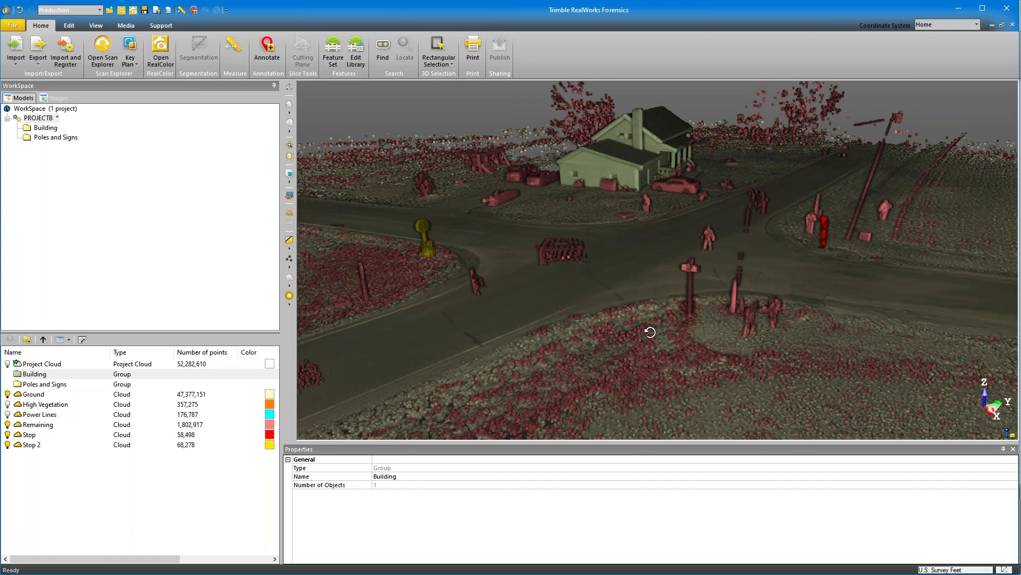
scroll(645, 321, "up", 3)
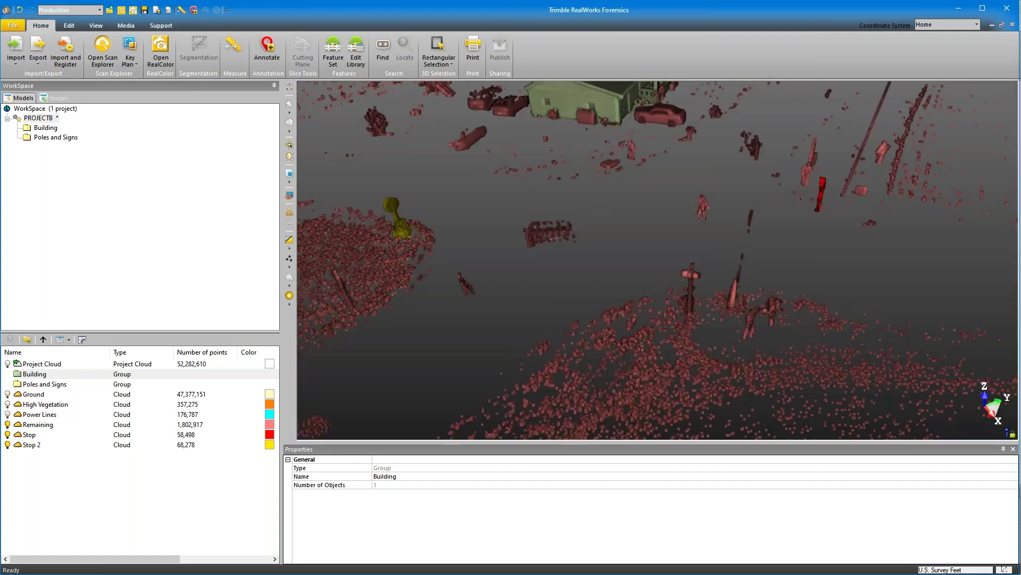
Start segmenting the Remaining cloud and fence the cross-shaped signpost on the near grassy corner with a polygon
left_click(38, 424)
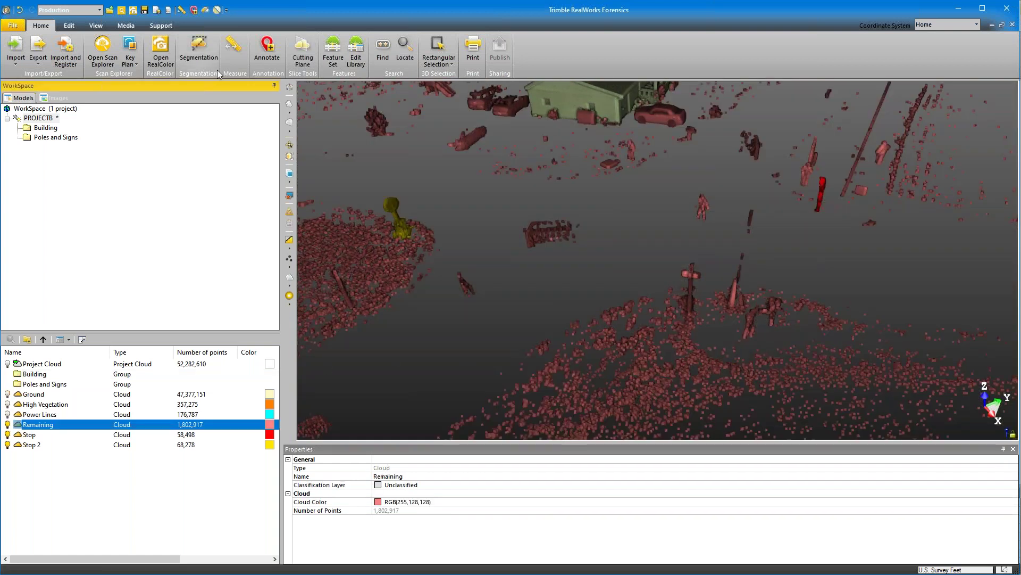
left_click(199, 48)
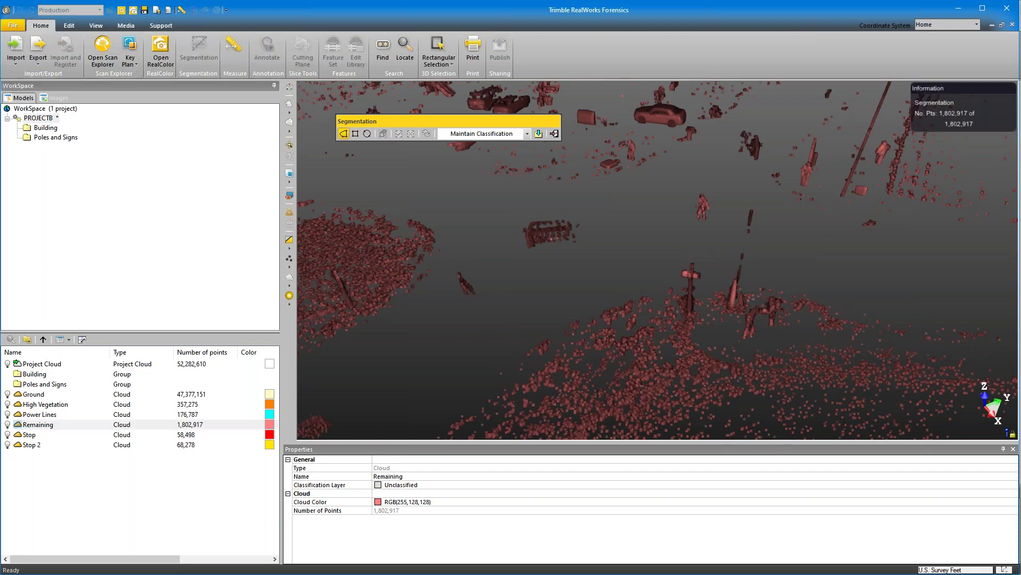
scroll(698, 273, "up", 5)
left_click(698, 274)
left_click(674, 243)
left_click(626, 286)
left_click(647, 338)
left_click(687, 337)
double_click(701, 330)
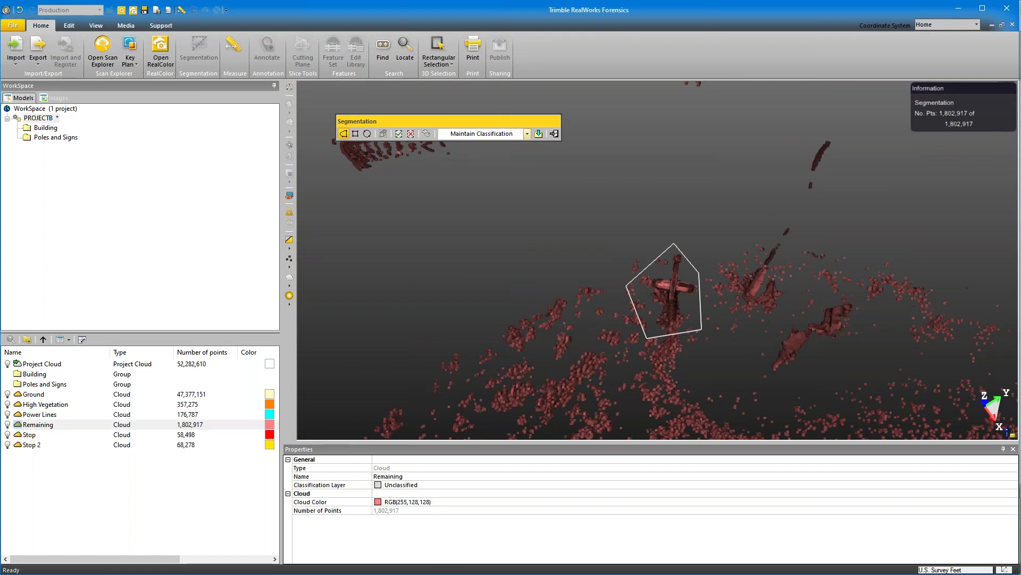
Keep the points inside the signpost fence and extract them as a new cloud in the Transmission Tower class
left_click(482, 134)
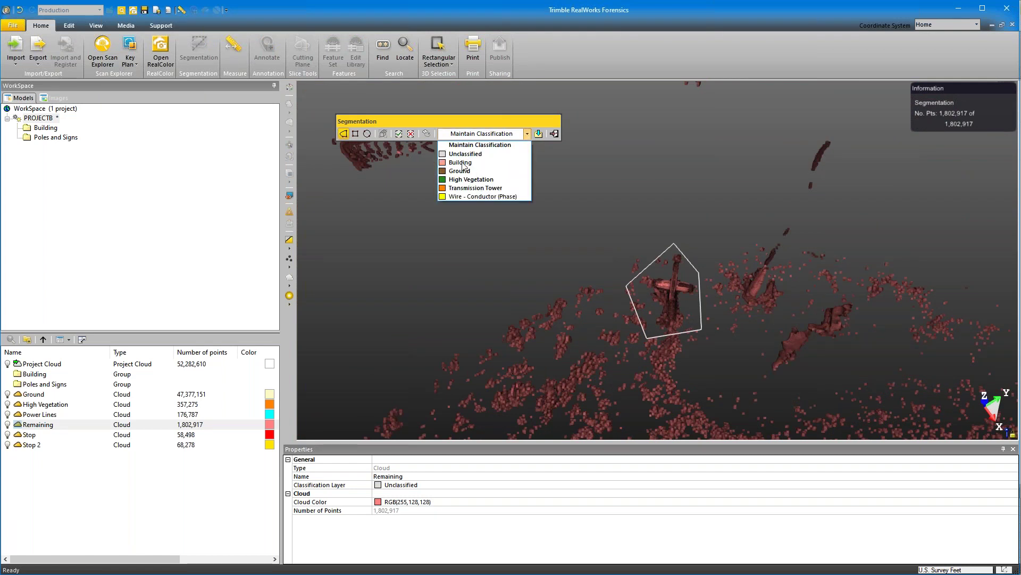
left_click(463, 186)
left_click(399, 133)
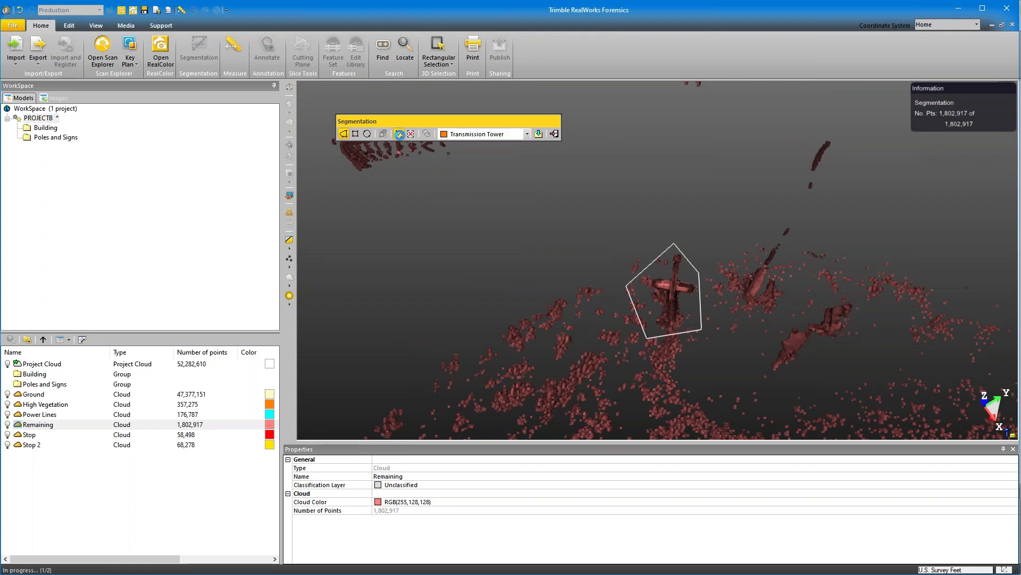
left_click(539, 133)
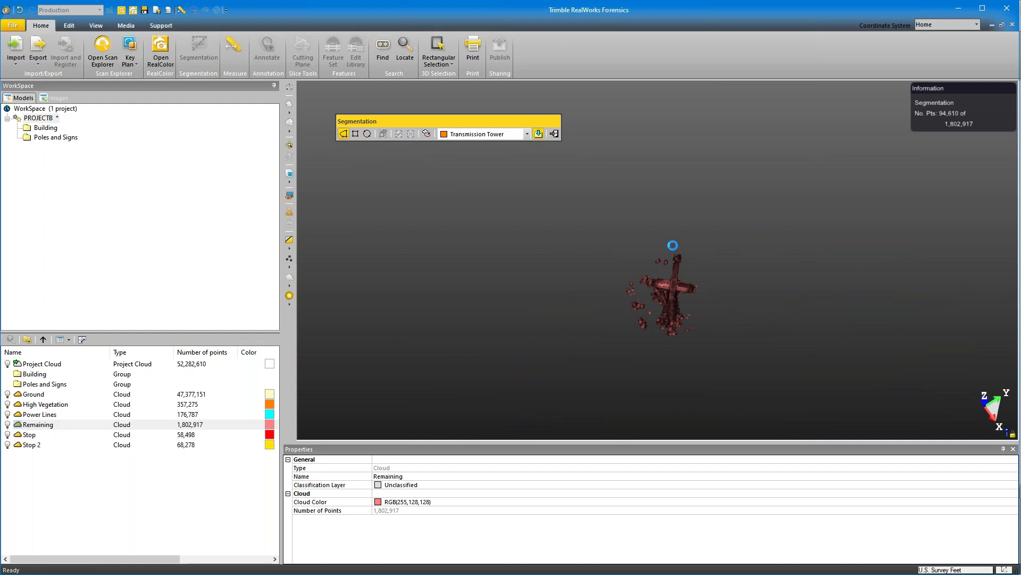
Fence the narrow post on the other grassy corner, keep the points inside and extract them as a Transmission Tower cloud
scroll(754, 193, "down", 4)
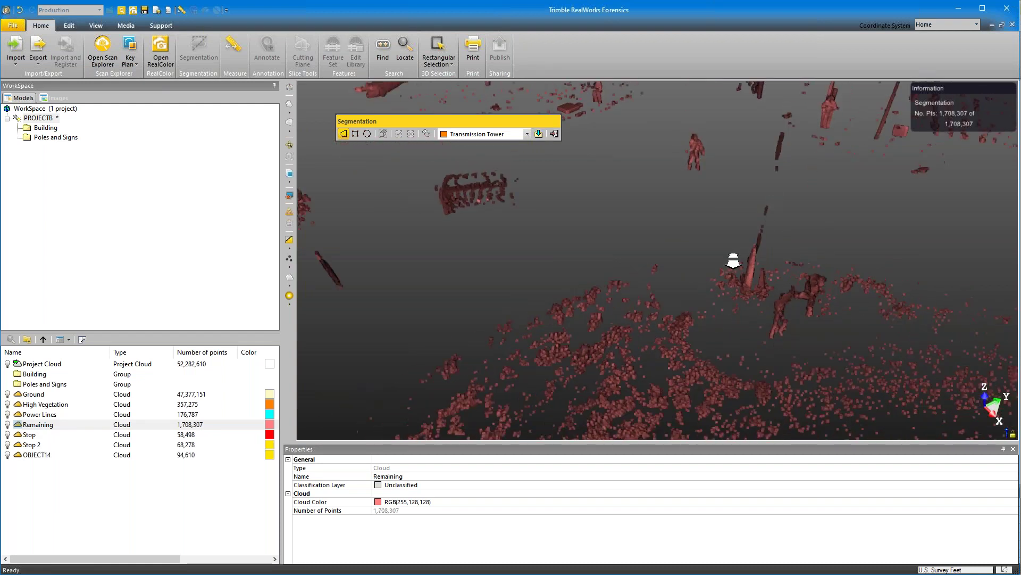
middle_click_drag(733, 224, 598, 273)
left_click_drag(671, 215, 708, 216)
middle_click_drag(665, 285, 923, 215)
left_click_drag(537, 334, 600, 358)
left_click(613, 362)
left_click(630, 355)
left_click(626, 316)
left_click(595, 309)
left_click(567, 318)
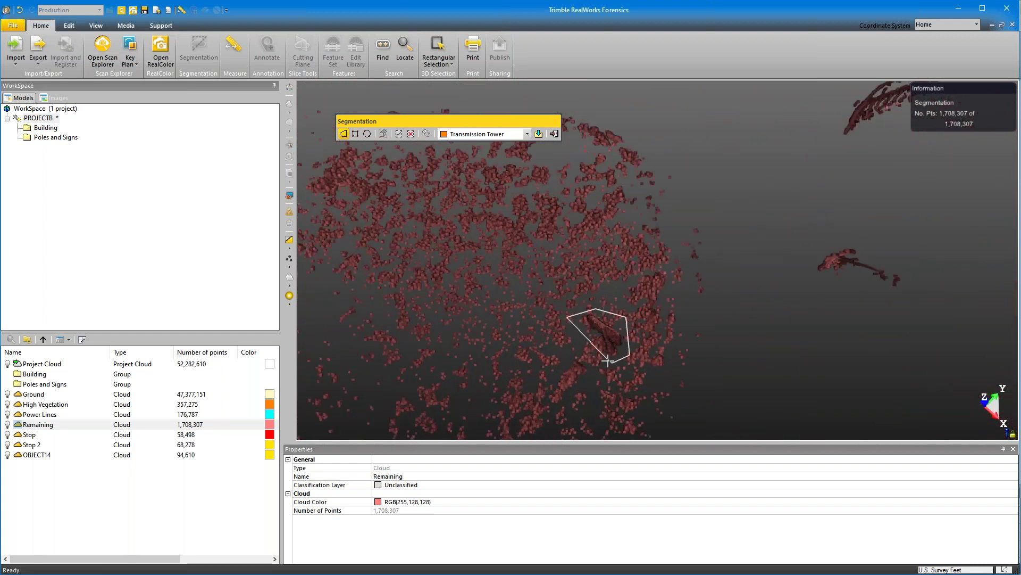
left_click(399, 133)
left_click(538, 136)
Fence the car parked near the house with a polygon and keep only the points inside
middle_click_drag(759, 271, 675, 341)
middle_click_drag(761, 146, 757, 328)
left_click_drag(758, 328, 696, 262)
left_click(634, 275)
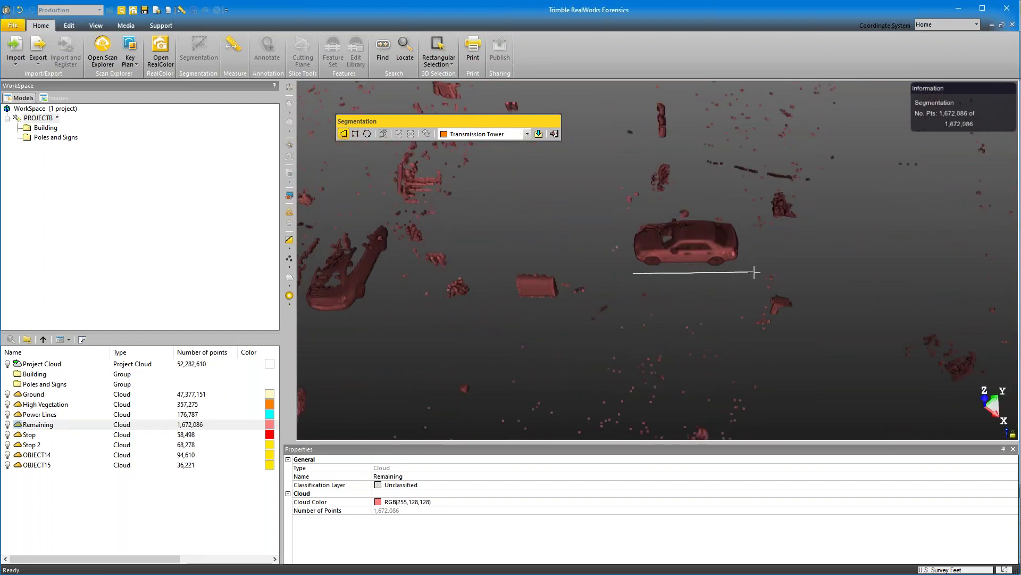
left_click(755, 263)
left_click(747, 210)
left_click(668, 203)
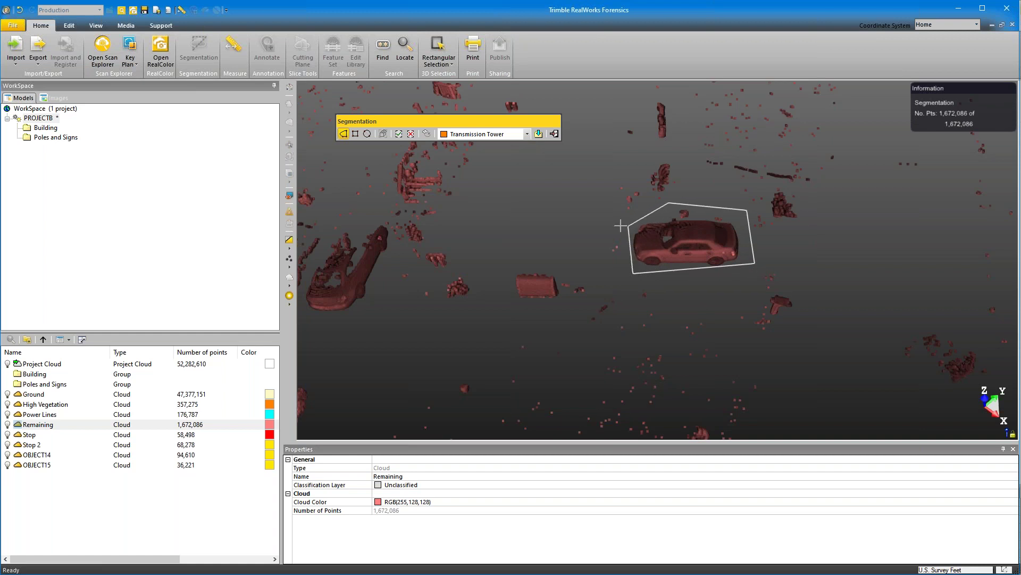
left_click(399, 134)
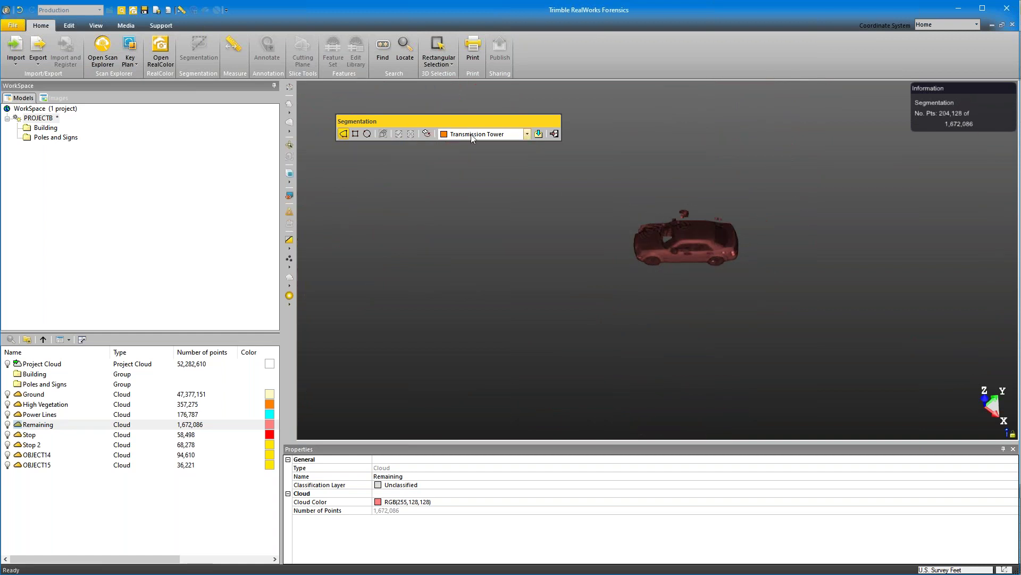
Set the class for the isolated car points to Unclassified and shift the Segmentation toolbar slightly
left_click(471, 134)
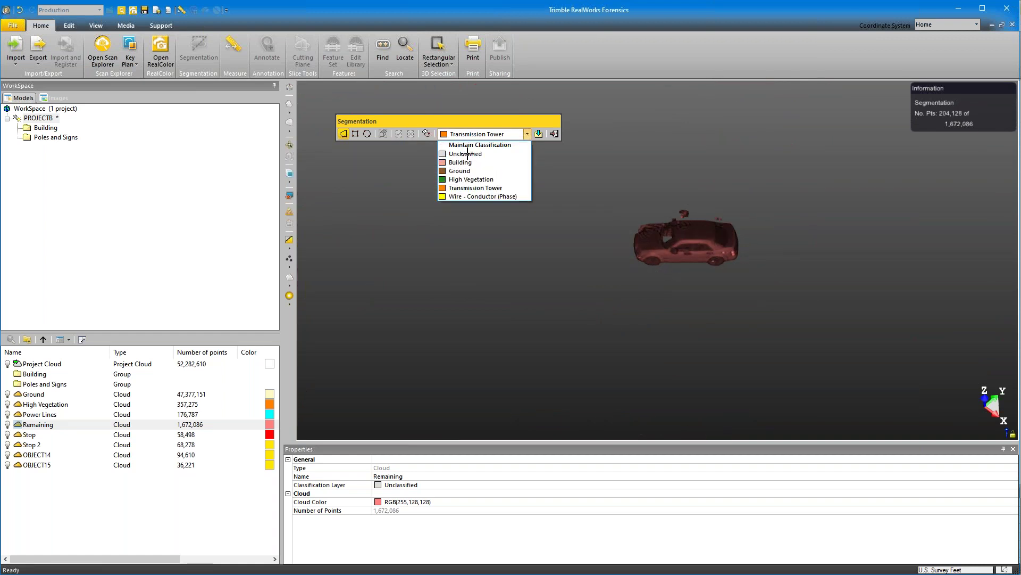
left_click(467, 153)
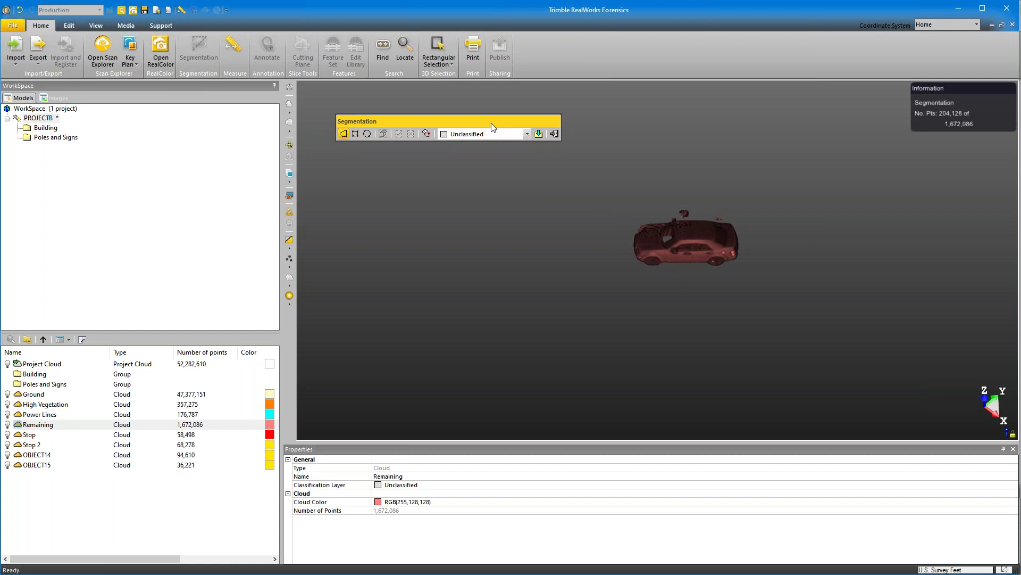
left_click(528, 134)
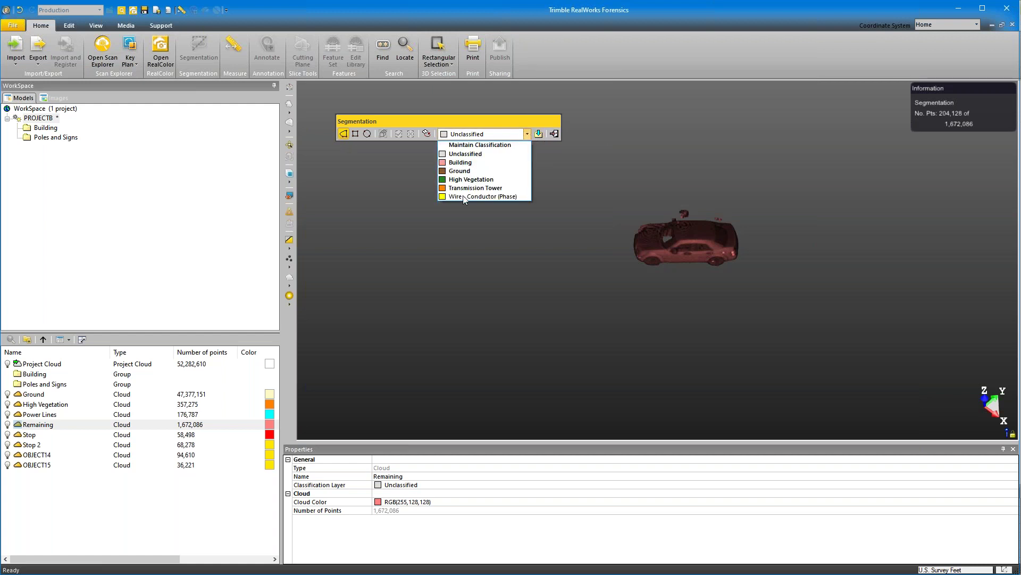
left_click(472, 120)
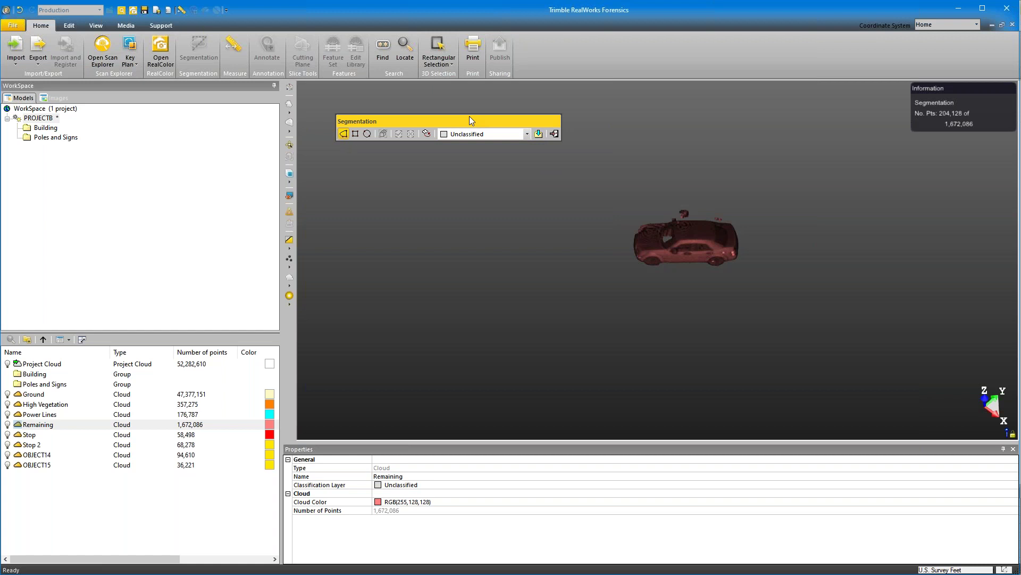
left_click_drag(474, 121, 471, 113)
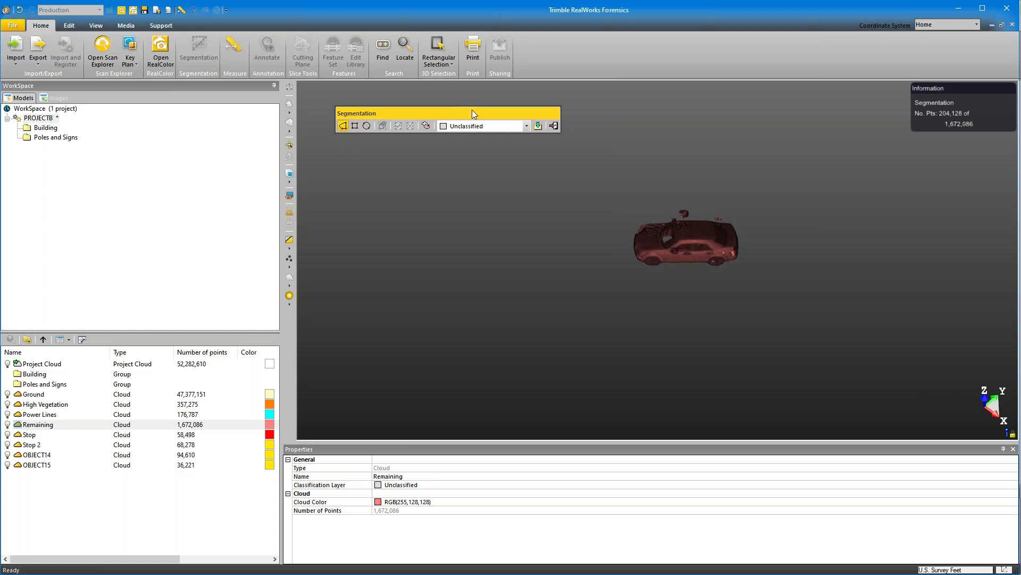
Extract the isolated car points as a new Unclassified cloud and close the segmentation
left_click(538, 126)
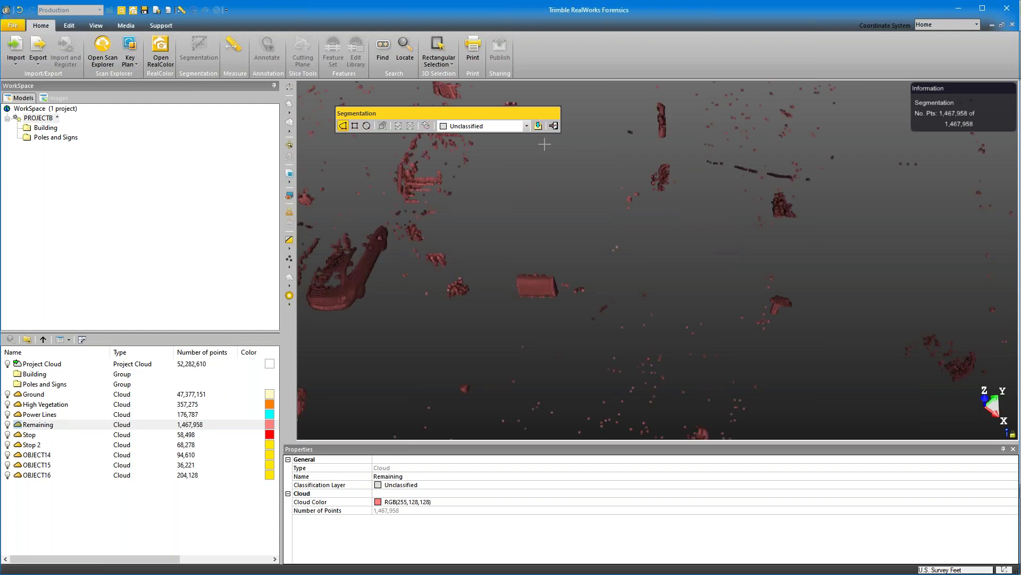
left_click(553, 126)
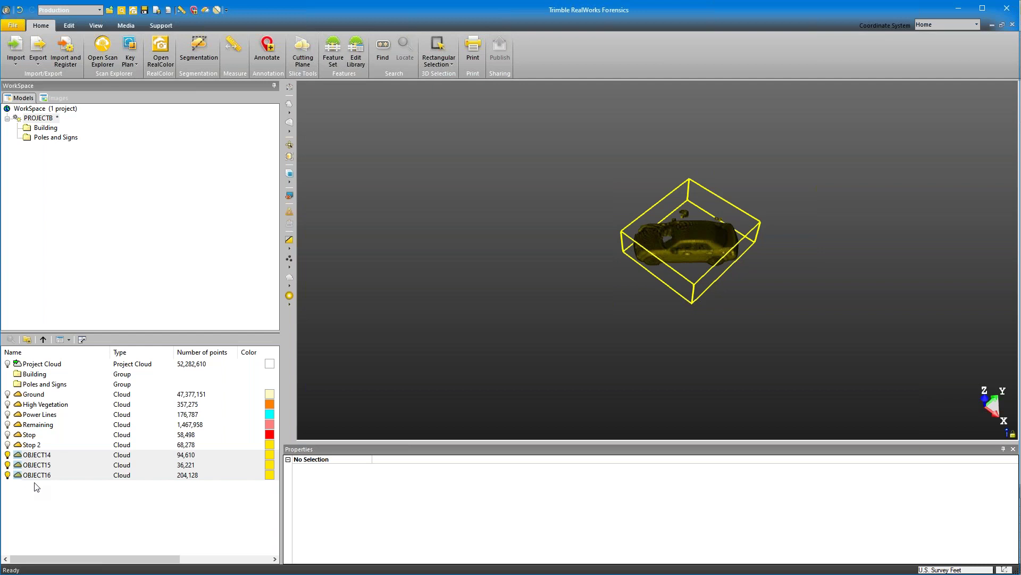
Identify the larger extracted signpost cloud, OBJECT14, in the 3D view and rename it RS
scroll(497, 316, "down", 3)
scroll(497, 317, "down", 3)
middle_click_drag(512, 320, 646, 252)
left_click_drag(681, 360, 800, 324)
scroll(790, 322, "up", 5)
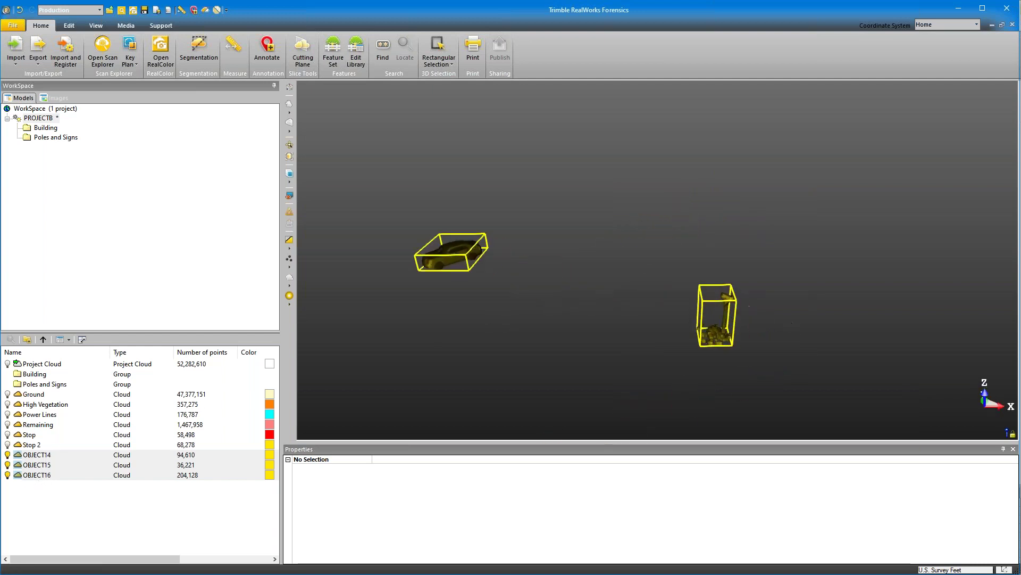
left_click(716, 322)
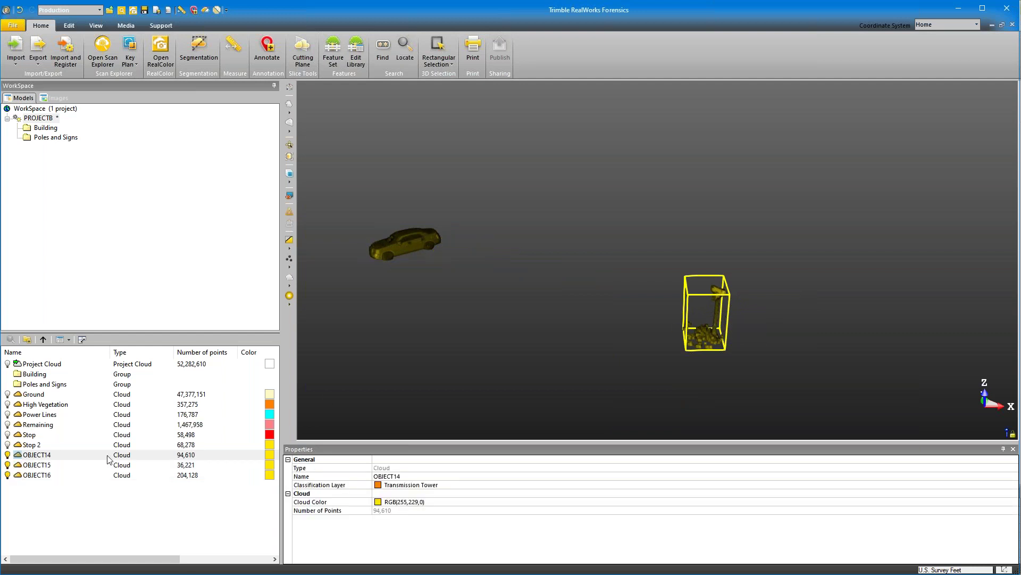
left_click(61, 454)
left_click(49, 456)
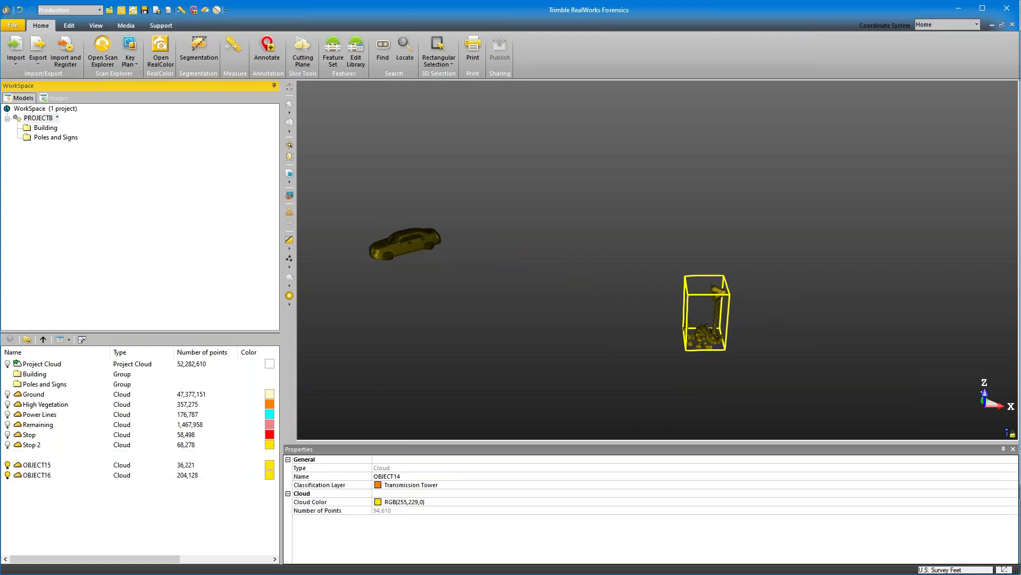
type("RS")
key("Return")
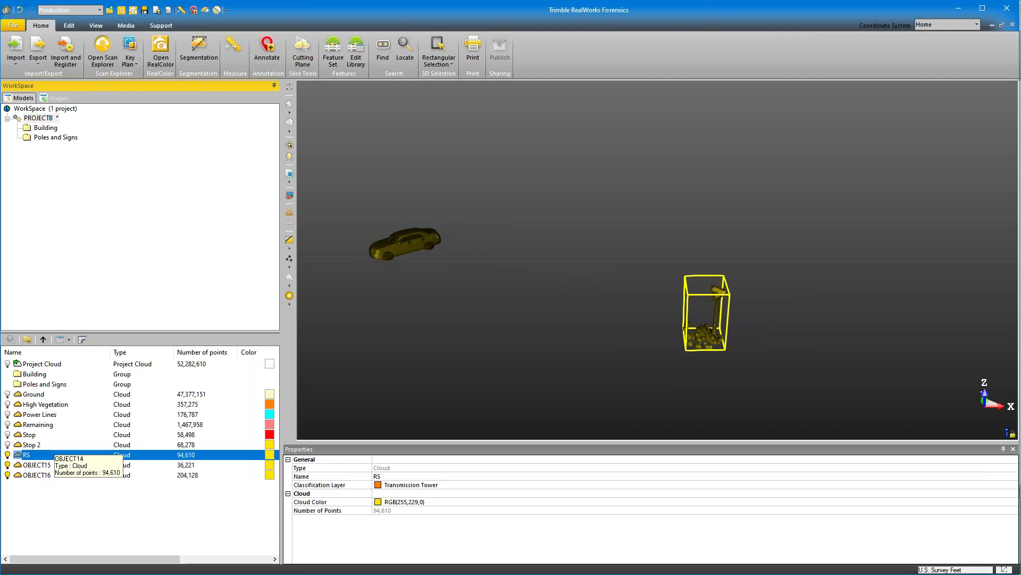
Identify the other signpost cloud, OBJECT15, in the 3D view and rename it VS
left_click(37, 464)
middle_click_drag(667, 339, 611, 269)
scroll(556, 348, "down", 4)
scroll(560, 339, "up", 1)
scroll(562, 343, "up", 4)
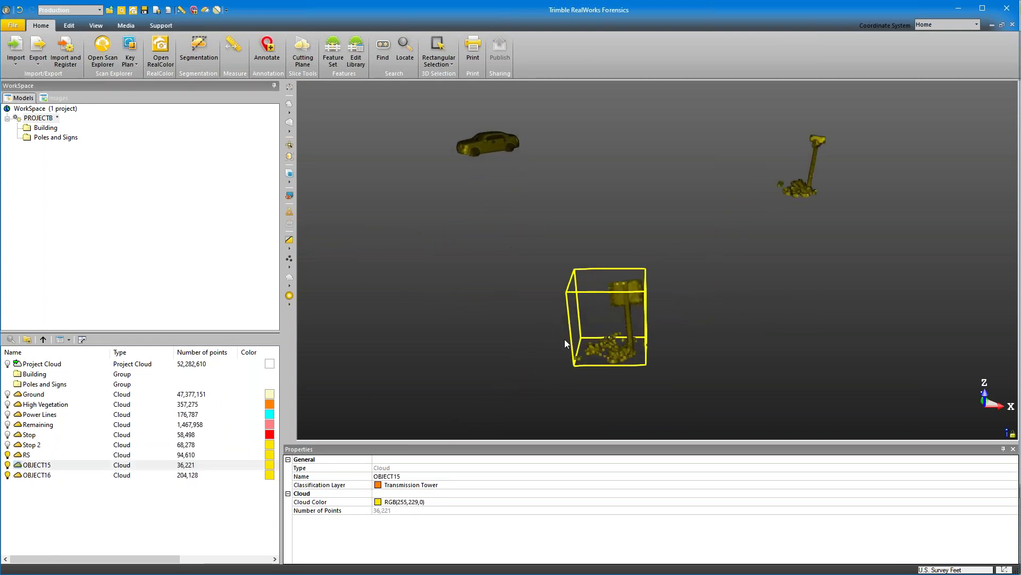
left_click(47, 466)
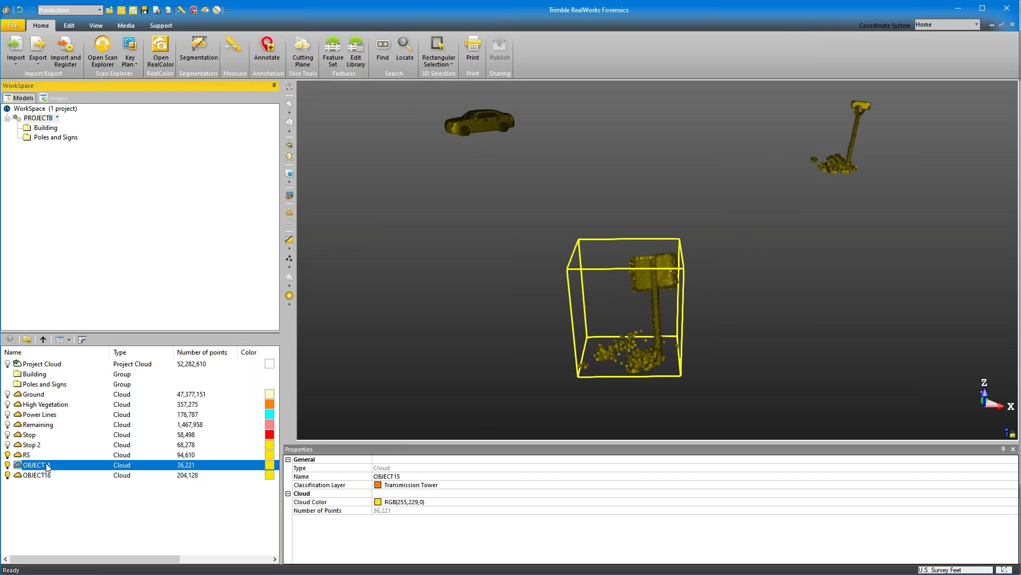
left_click(46, 466)
type("VS")
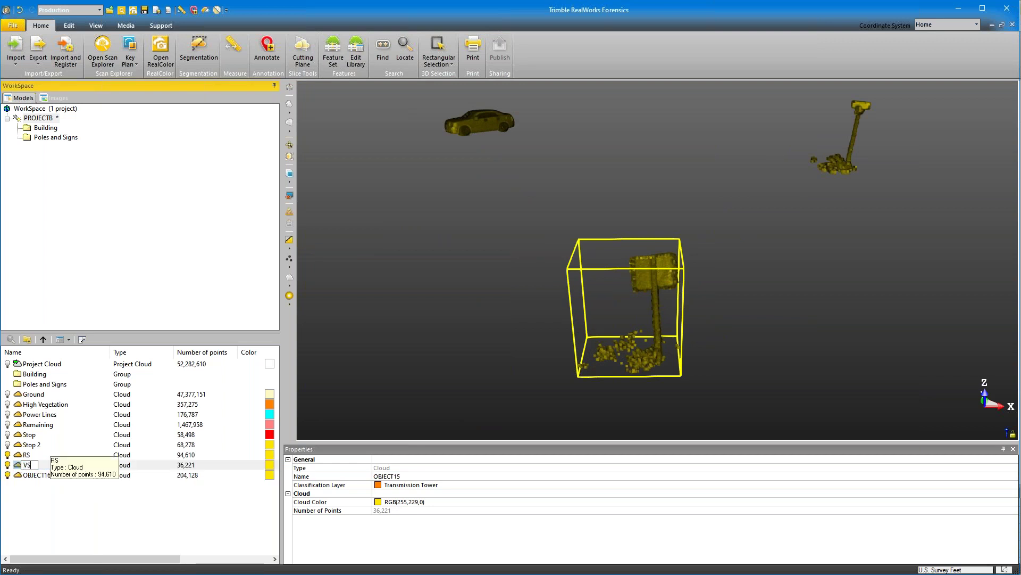
key("Return")
Rename the extracted vehicle cloud, OBJECT16, as Car
left_click(41, 475)
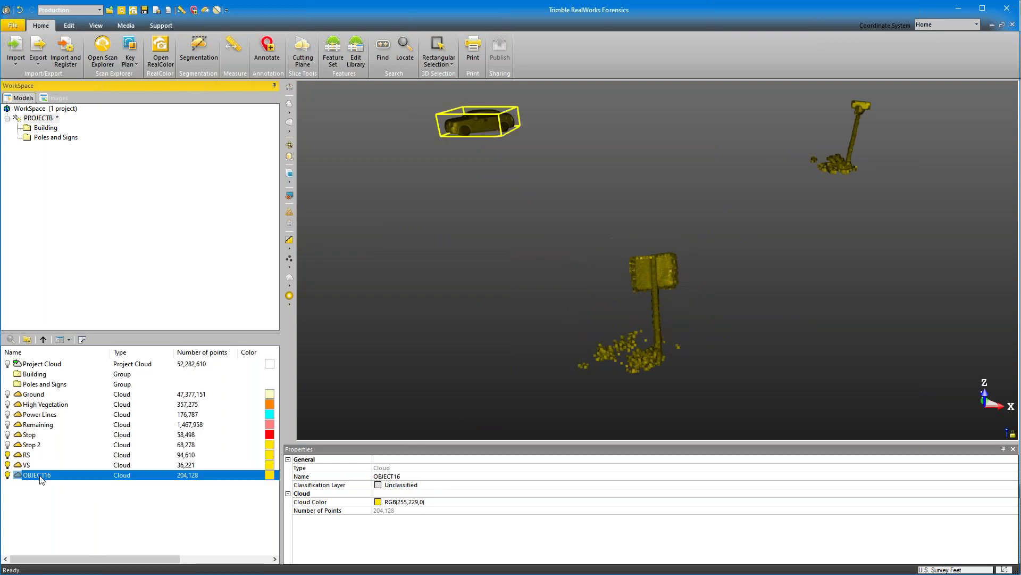
left_click(42, 475)
type("Car")
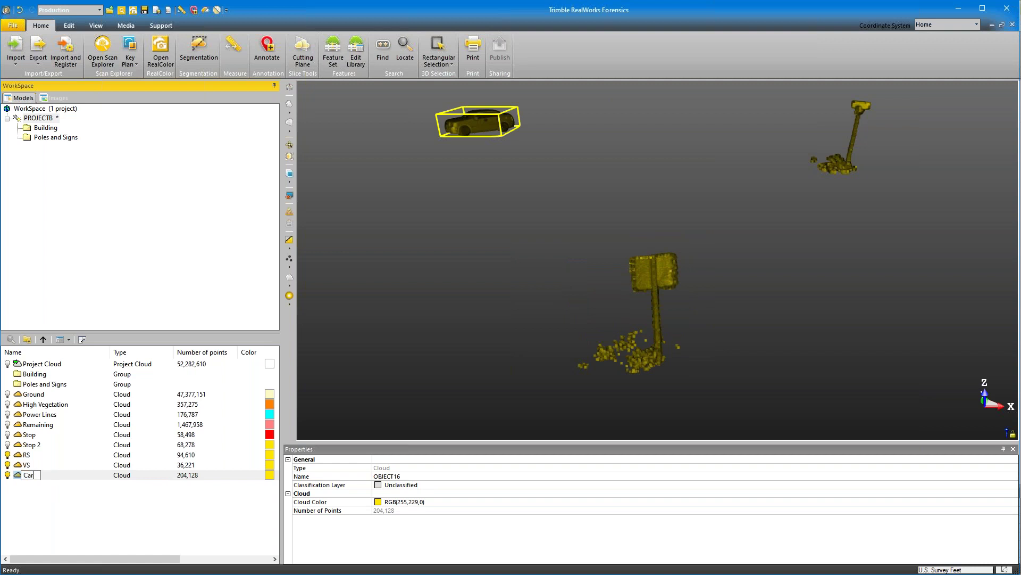
key("Return")
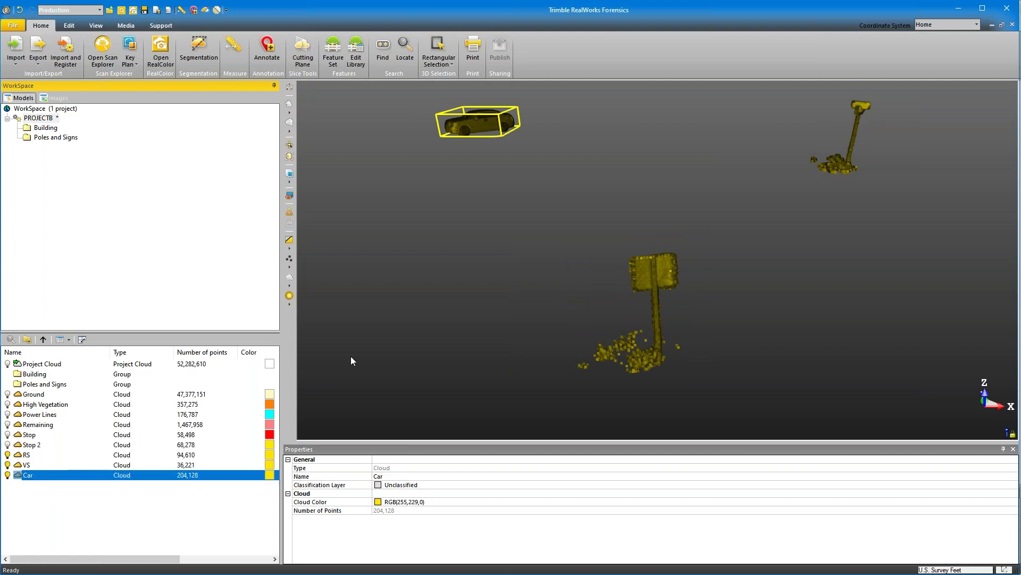
Show the Ground cloud together with the RS, VS and Car clouds, leaving the Power Lines cloud hidden
left_click(7, 394)
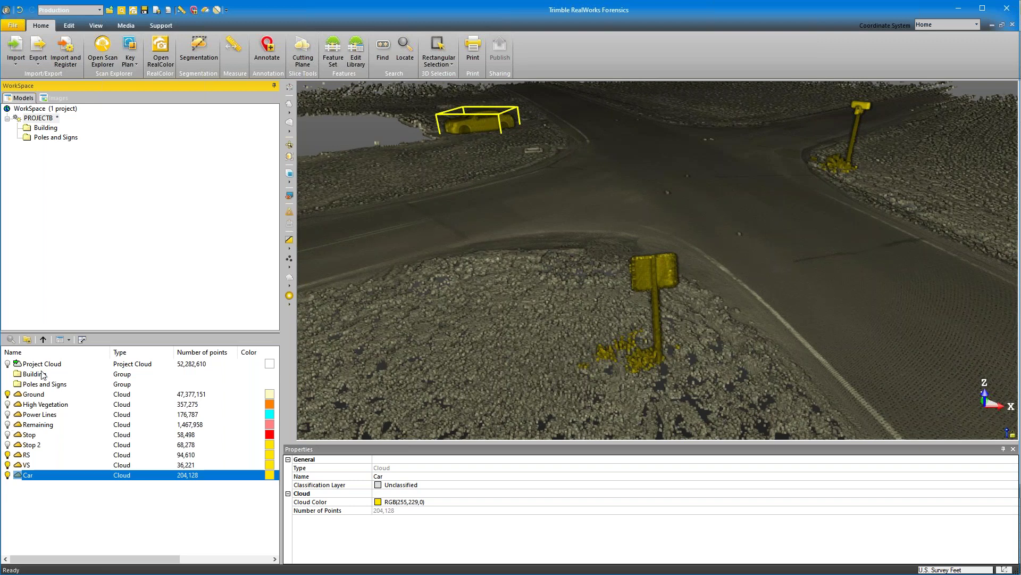
mouse_move(618, 276)
left_mouse_down()
mouse_move(620, 305)
mouse_move(723, 258)
mouse_move(636, 195)
left_mouse_up()
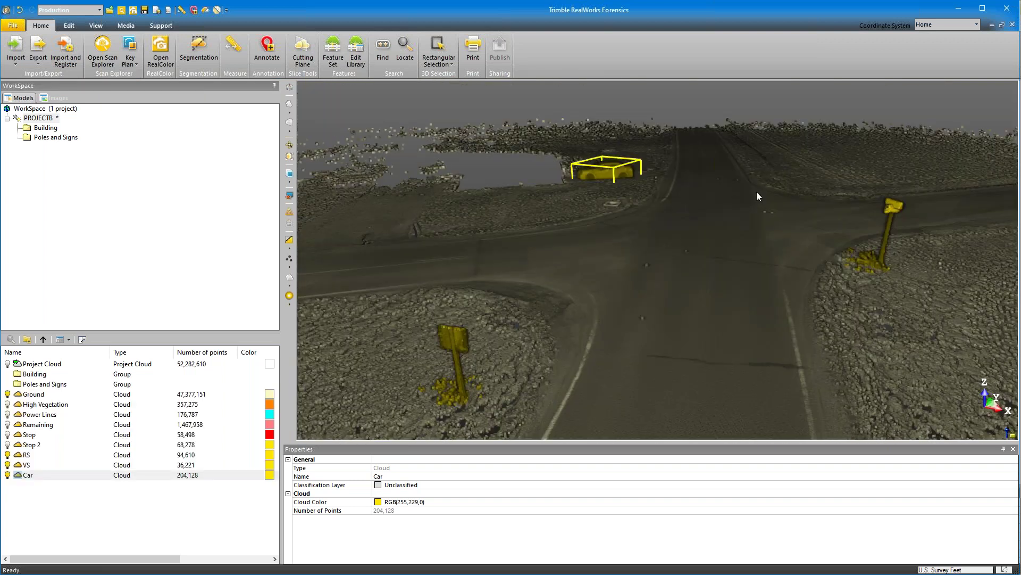
left_click_drag(659, 179, 708, 152)
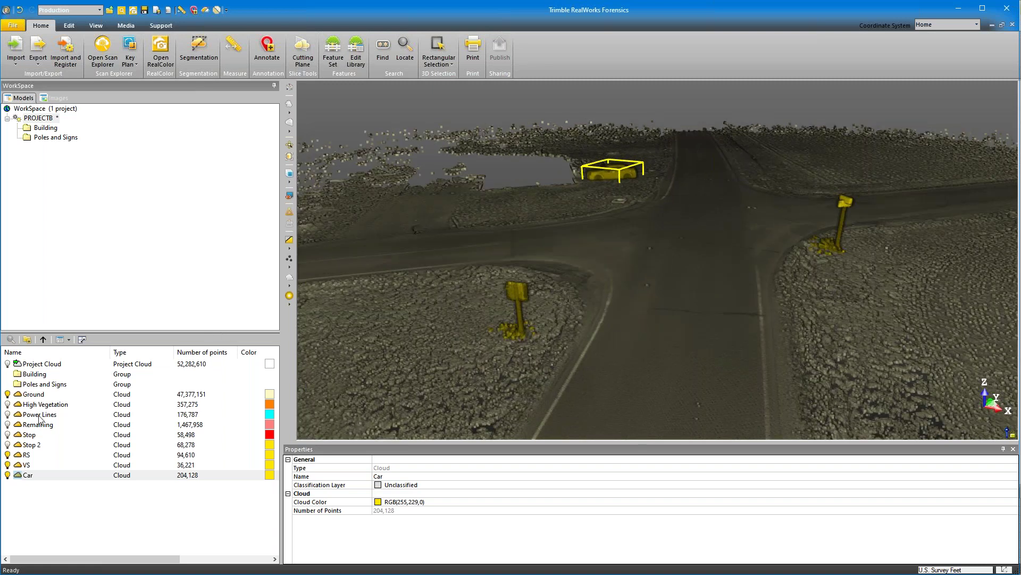
left_click(8, 415)
left_click(9, 415)
Display all the objects of the Poles and Signs group over the ground
left_click(37, 384)
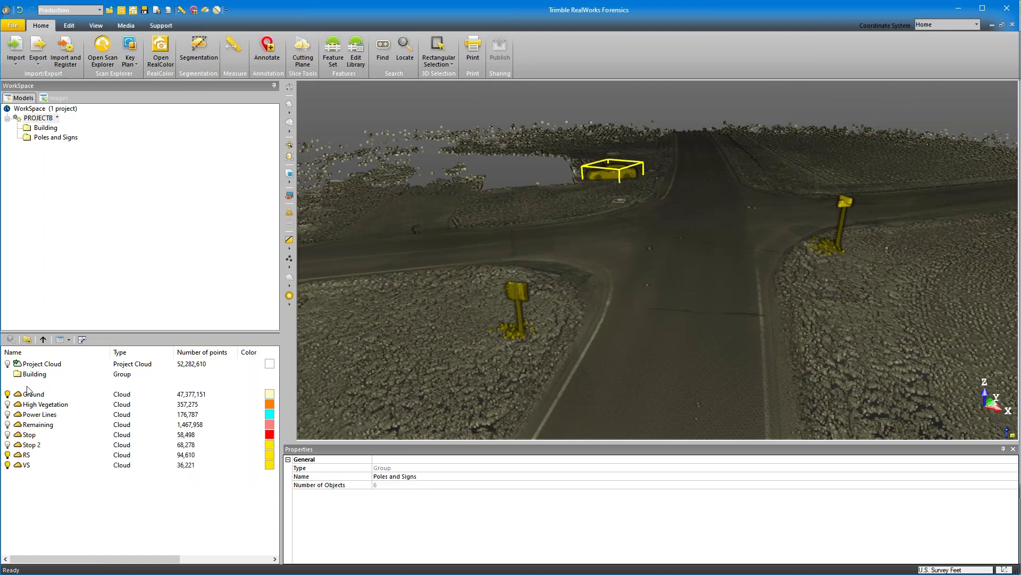
right_click(28, 384)
left_click(61, 164)
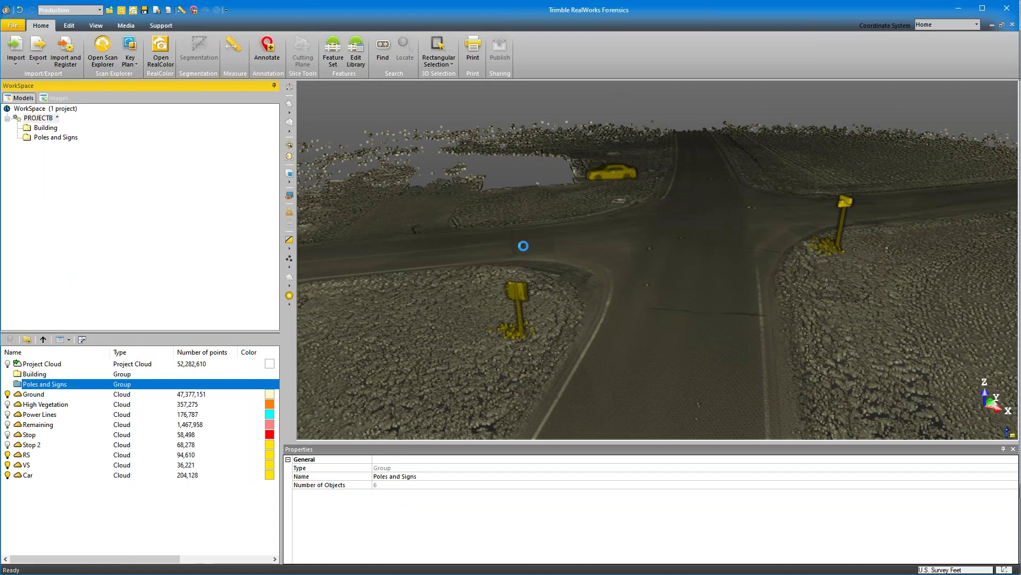
Show the Stop and Stop 2 sign clouds along with the poles and the ground
mouse_move(661, 257)
left_mouse_down()
mouse_move(638, 285)
mouse_move(673, 278)
mouse_move(661, 246)
left_mouse_up()
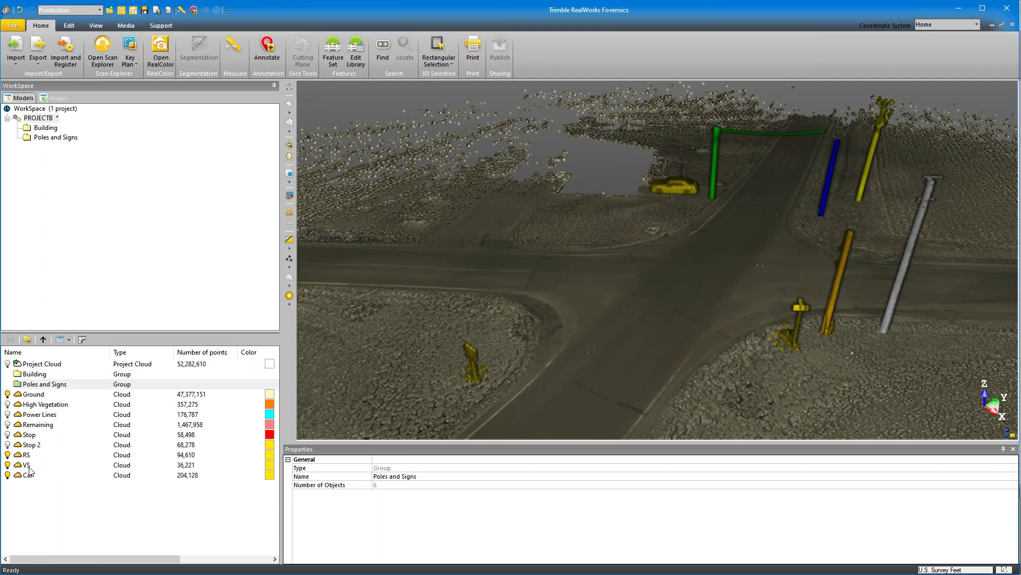
scroll(33, 467, "right", 1)
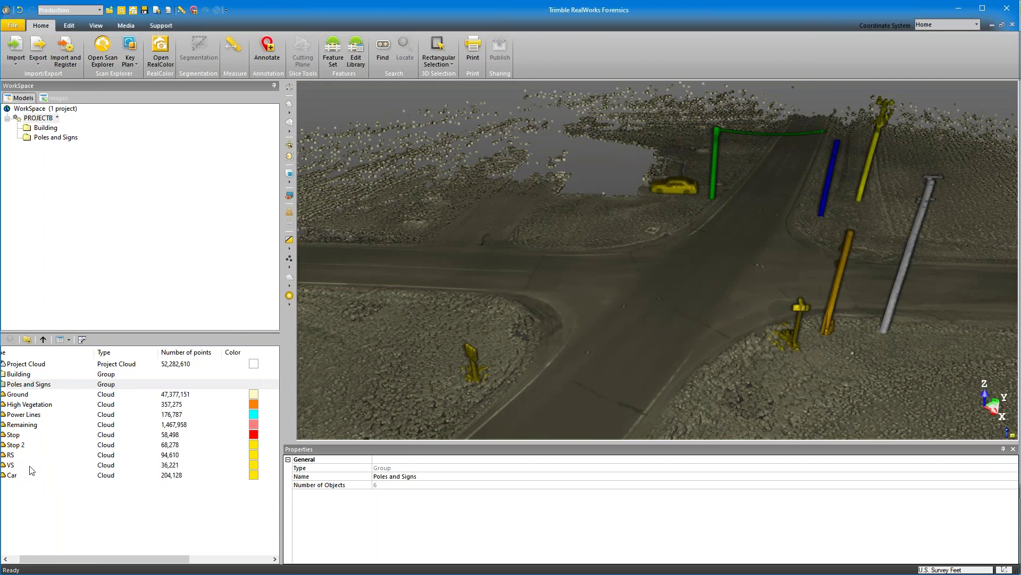
scroll(32, 470, "left", 1)
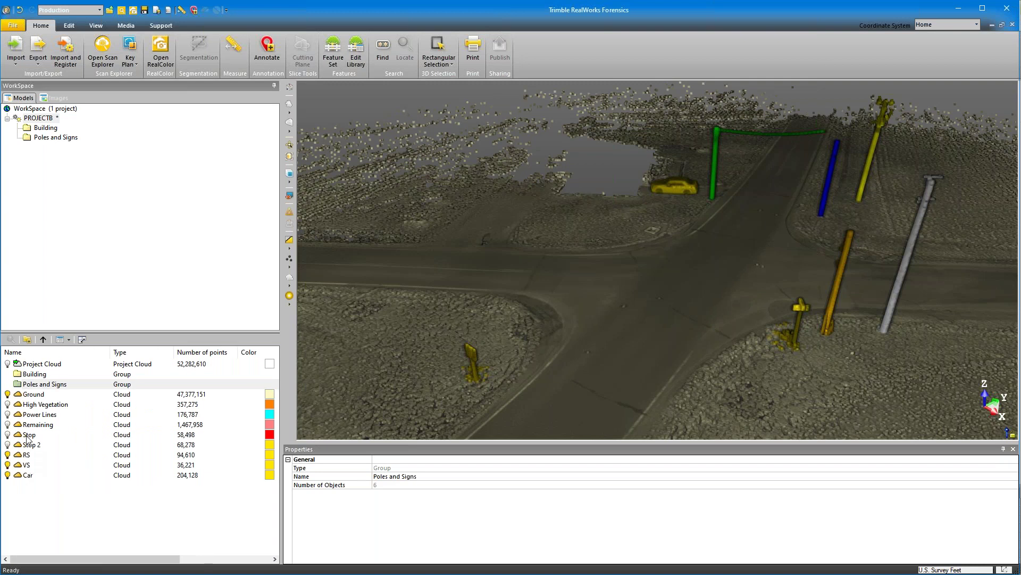
left_click(8, 435)
left_click(8, 445)
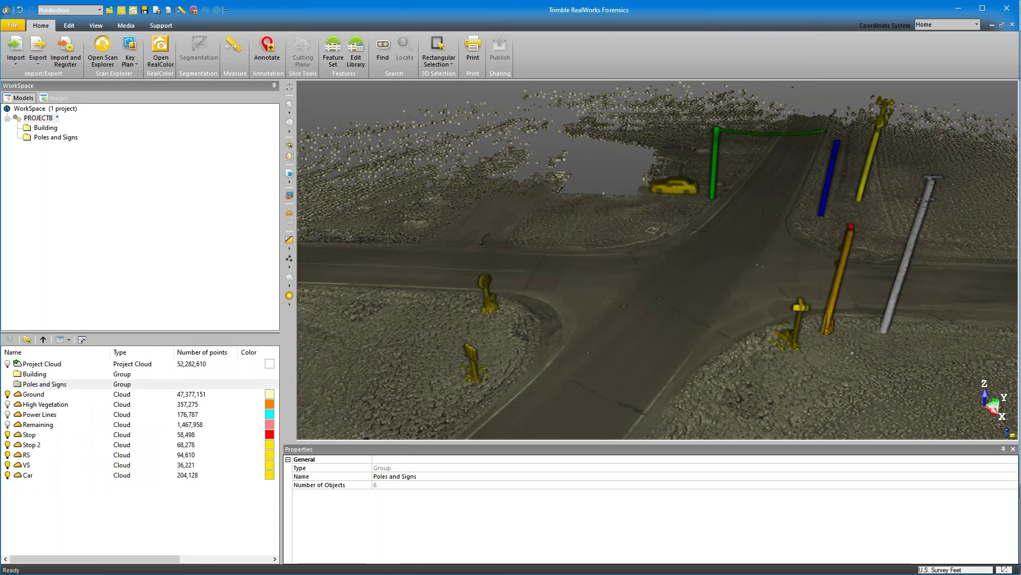
scroll(546, 345, "down", 3)
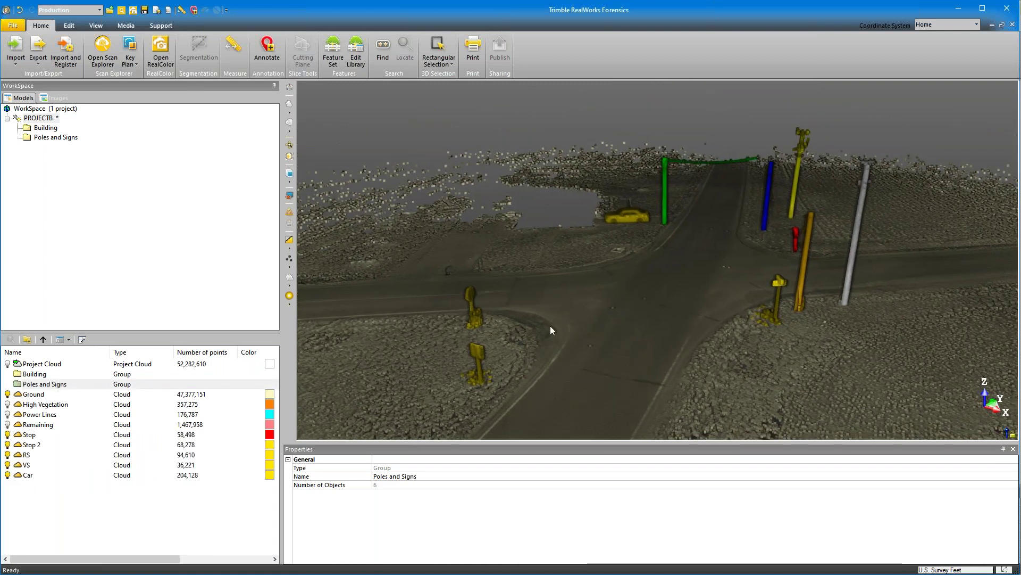
Start exporting the Ground cloud as a single non-gridded E57 file, and cancel before saving
scroll(38, 404, "right", 1)
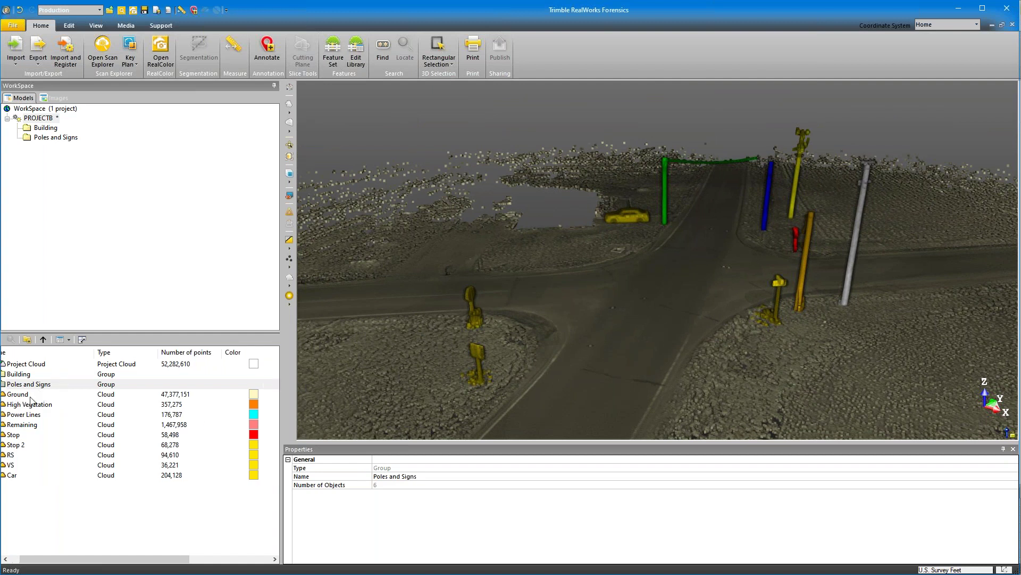
left_click(31, 396)
scroll(31, 400, "left", 1)
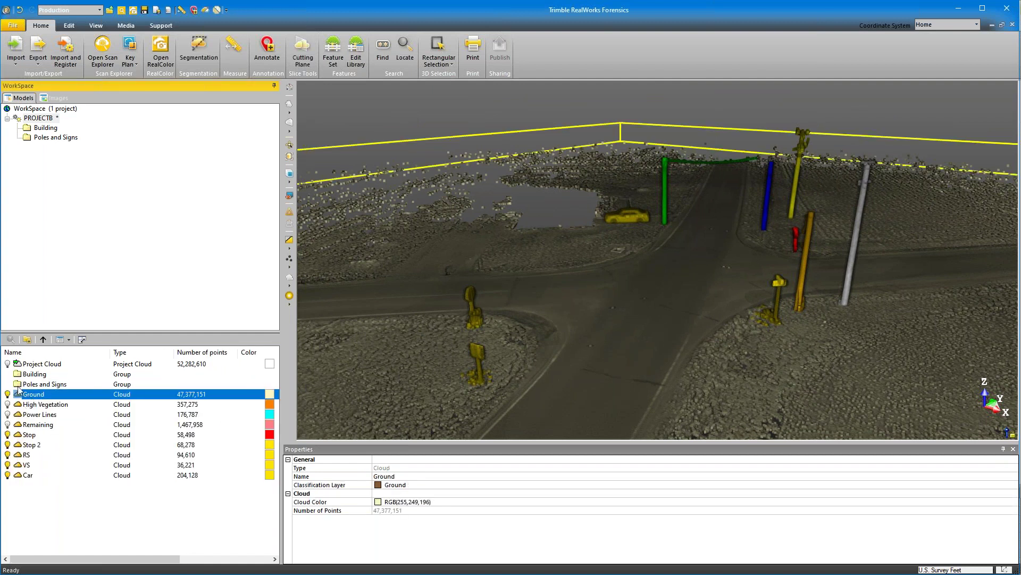
left_click(38, 54)
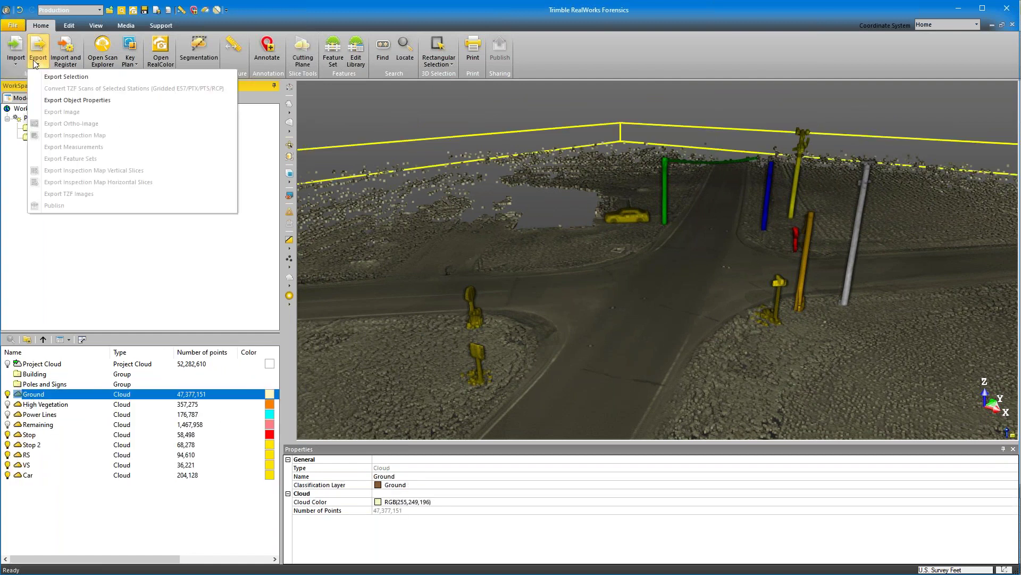
left_click(51, 77)
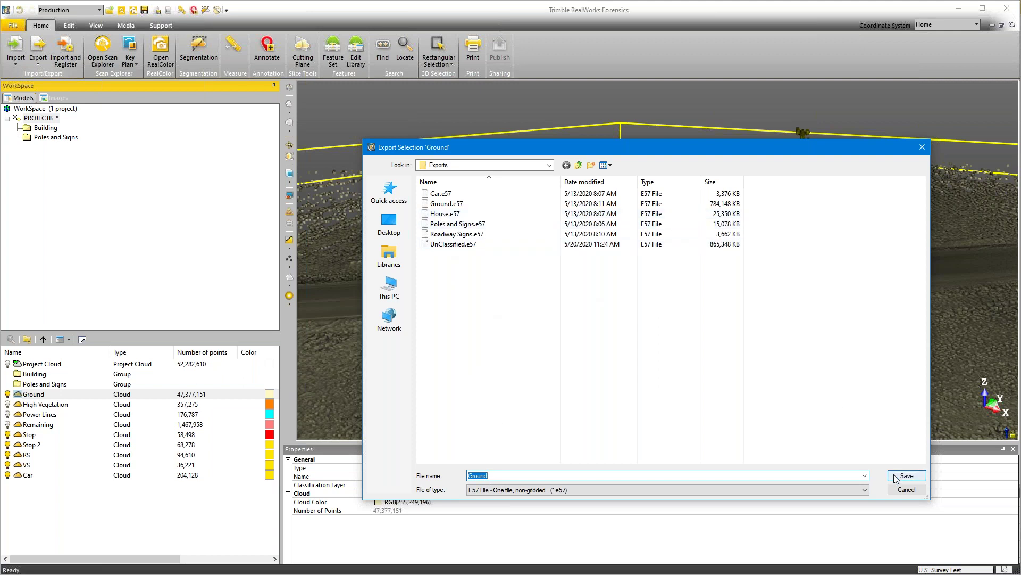
left_click(907, 489)
middle_click_drag(626, 310, 714, 286)
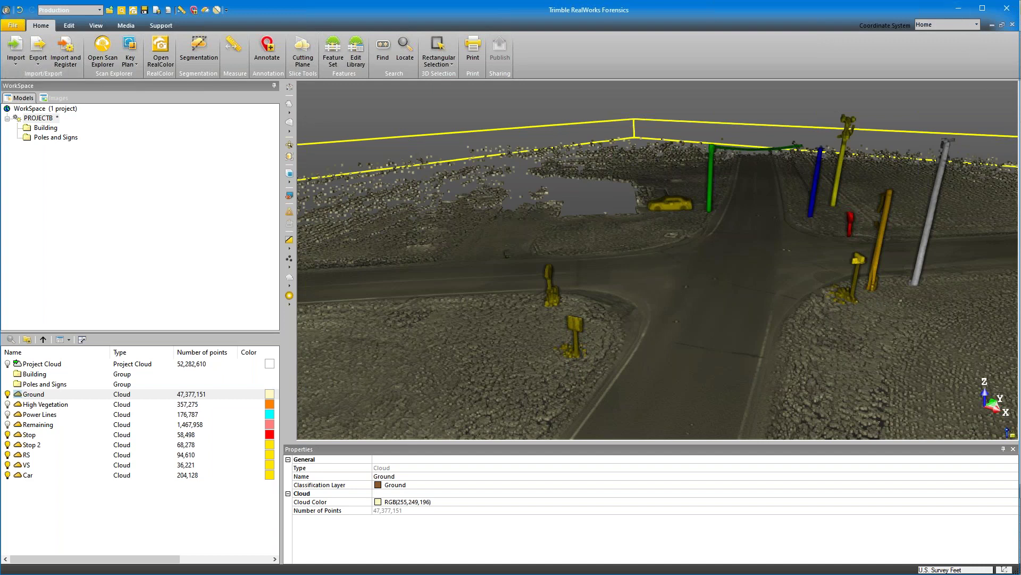
middle_click_drag(657, 260, 713, 284)
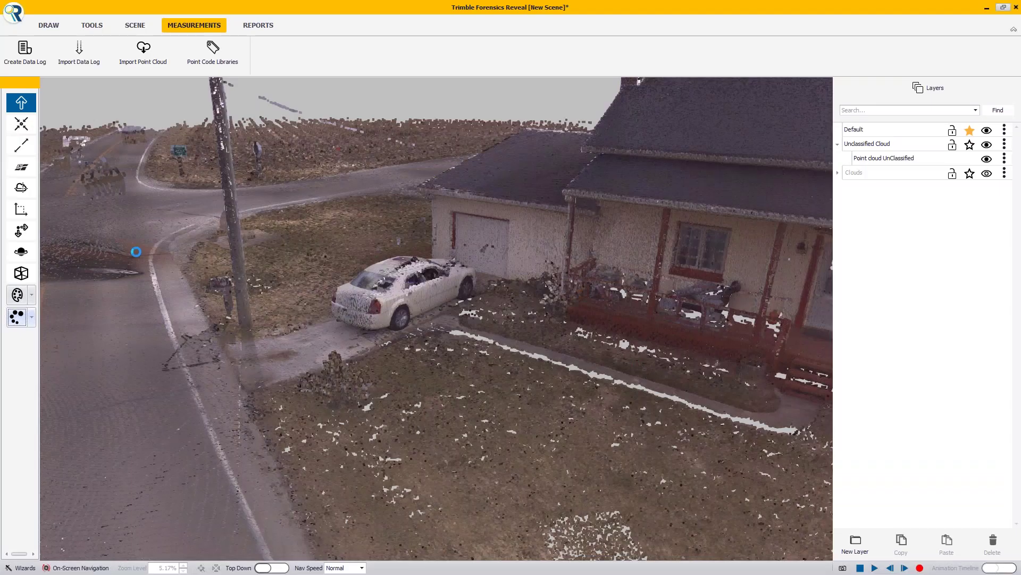
Hide the Unclassified Cloud layer, show the Clouds layer in its place and expand its list of point clouds
right_click_drag(253, 271, 123, 282)
scroll(123, 282, "down", 5)
right_click_drag(672, 297, 638, 289)
left_click(985, 173)
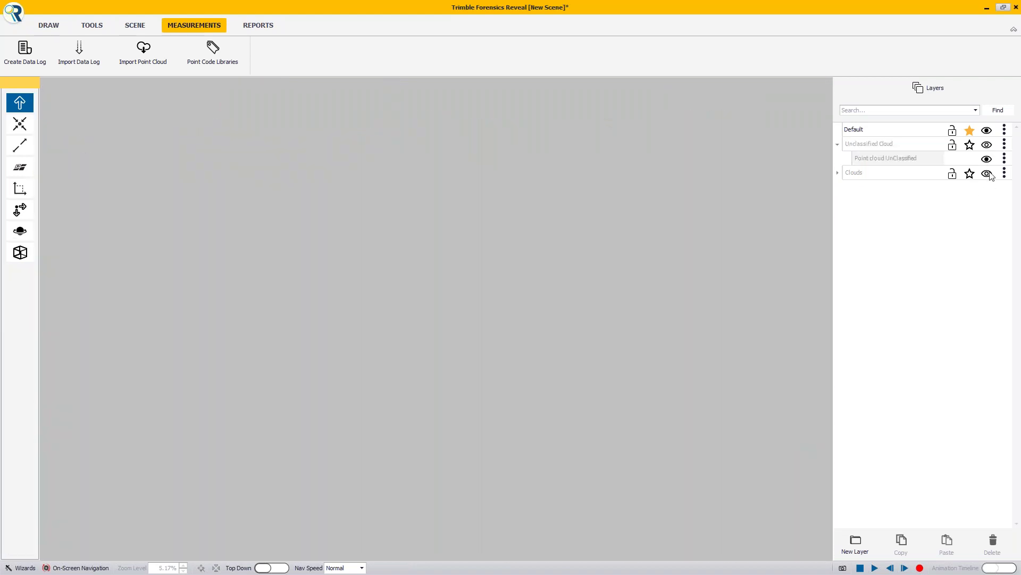
left_click(839, 173)
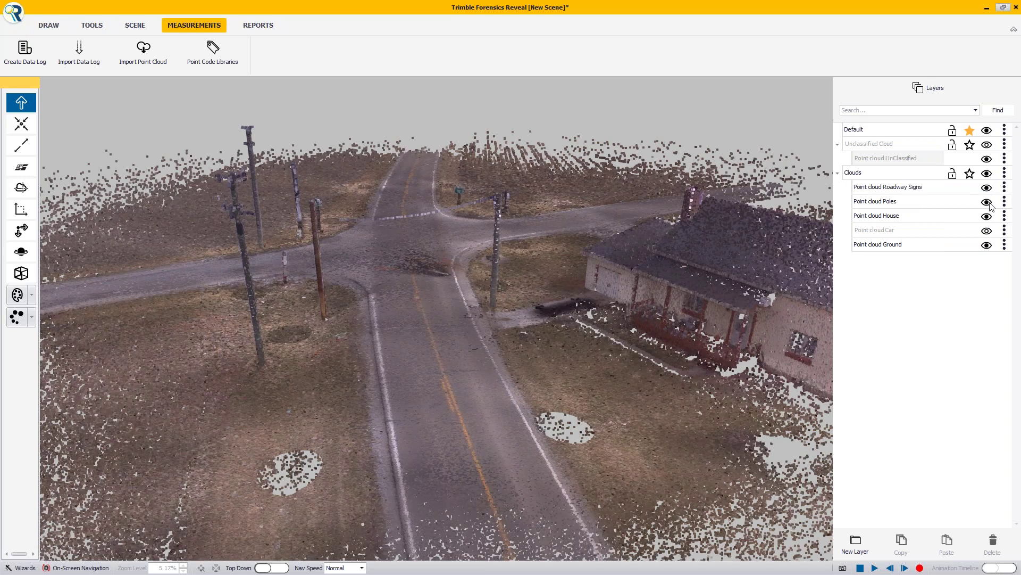
Hide the Poles, House and Roadway Signs point clouds so that only the Ground cloud is displayed
left_click(987, 202)
middle_click_drag(567, 413, 639, 483)
left_click(986, 216)
left_click(987, 188)
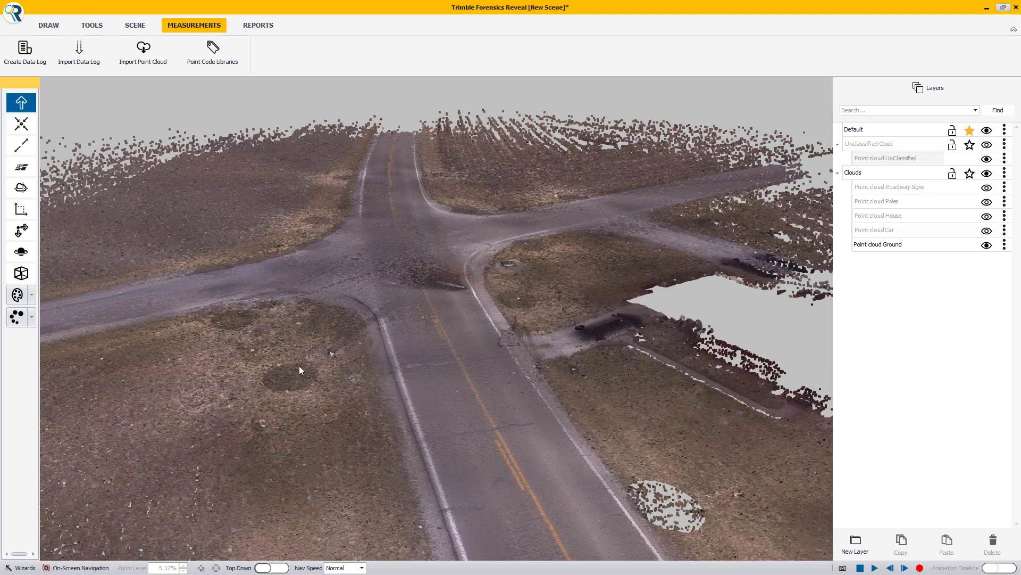
Examine the road surface and markings of the intersection in the isolated Ground cloud
middle_click_drag(299, 365, 352, 340)
scroll(435, 345, "up", 5)
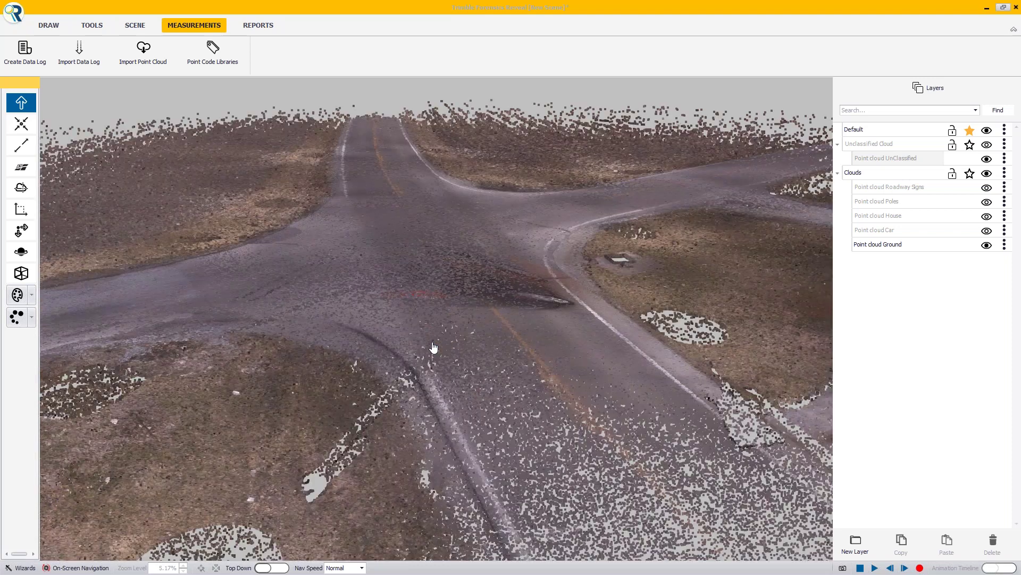
scroll(434, 347, "up", 2)
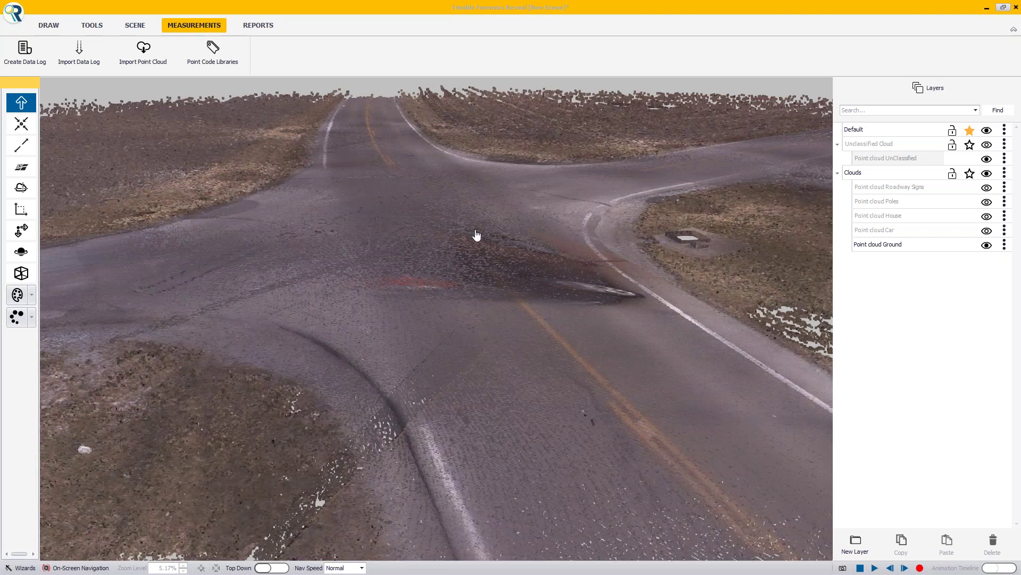
scroll(477, 235, "up", 1)
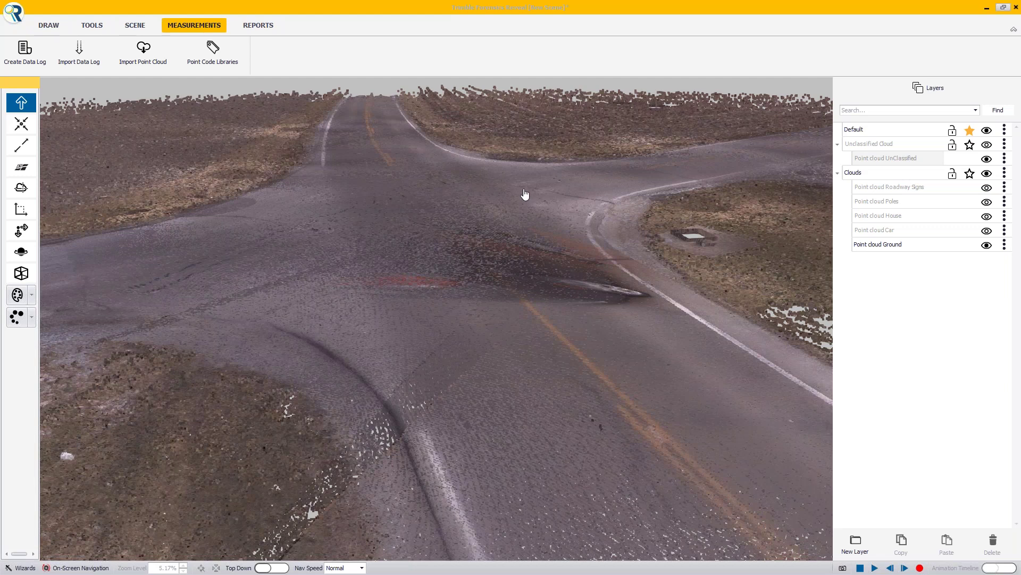
middle_click_drag(549, 219, 490, 232)
scroll(490, 233, "down", 5)
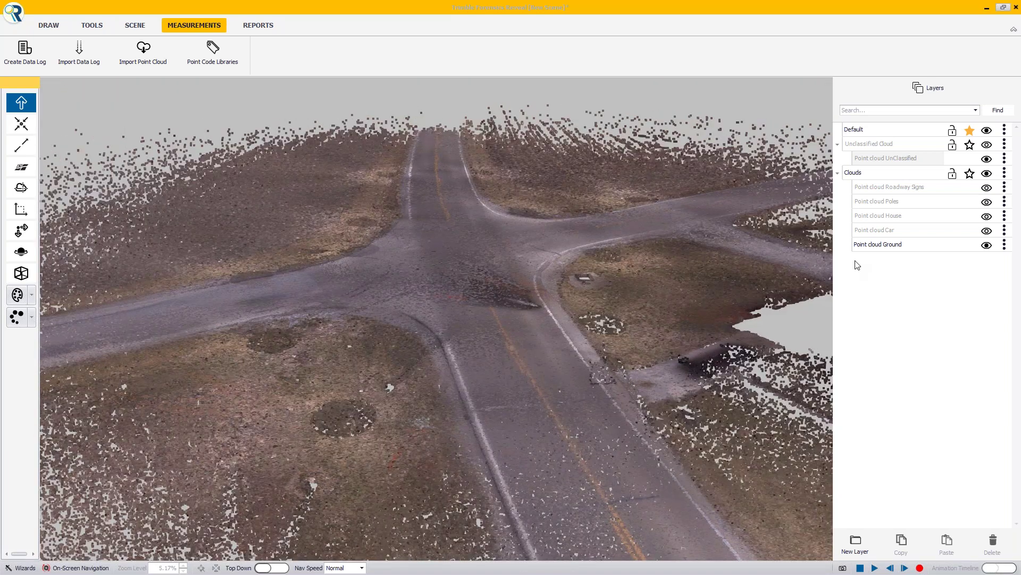
Show the Car point cloud together with the Ground cloud
middle_click_drag(573, 422, 631, 344)
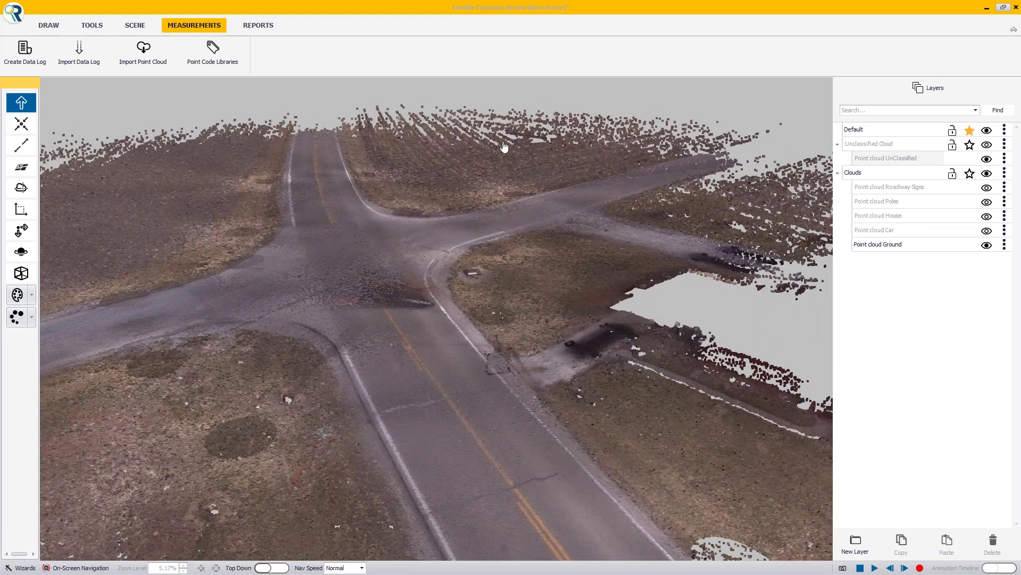
left_click(987, 231)
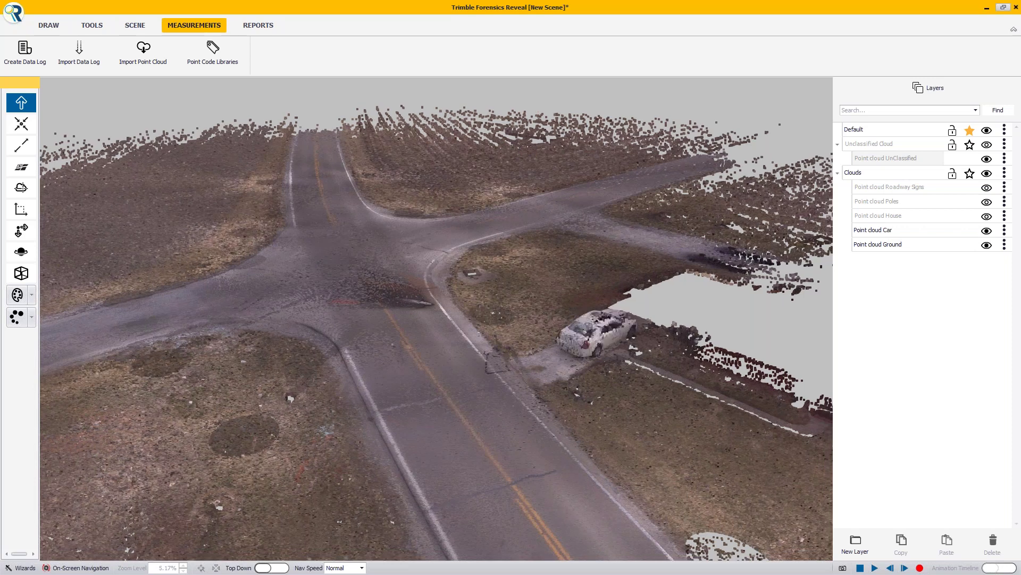
Examine the car parked in the driveway up close and from a wider view
key("Right")
key("Right")
key("Right")
key("Right")
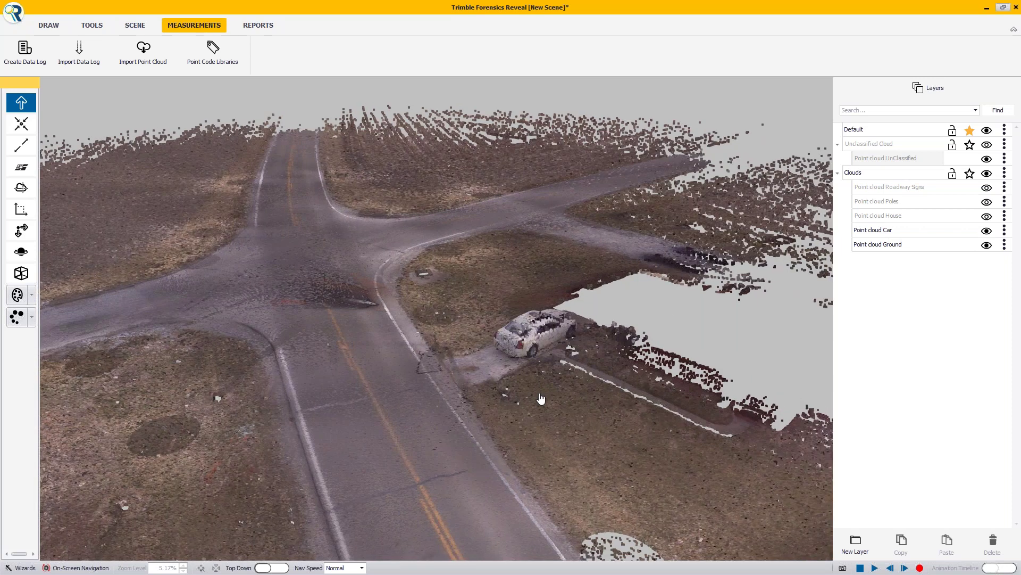
key("Up")
key("Up")
key("Up")
key("Up")
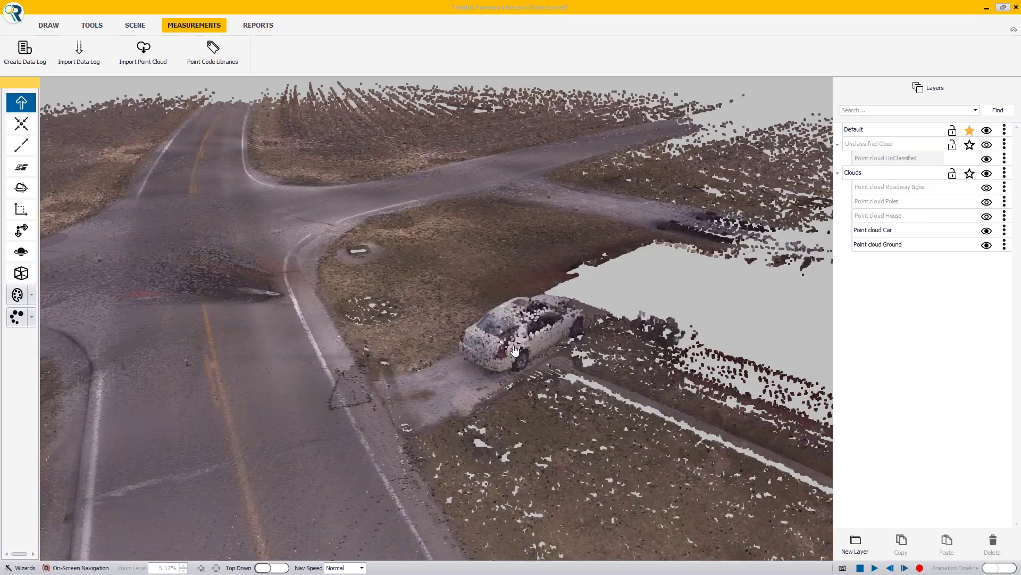
scroll(598, 373, "up", 2)
scroll(597, 372, "down", 1)
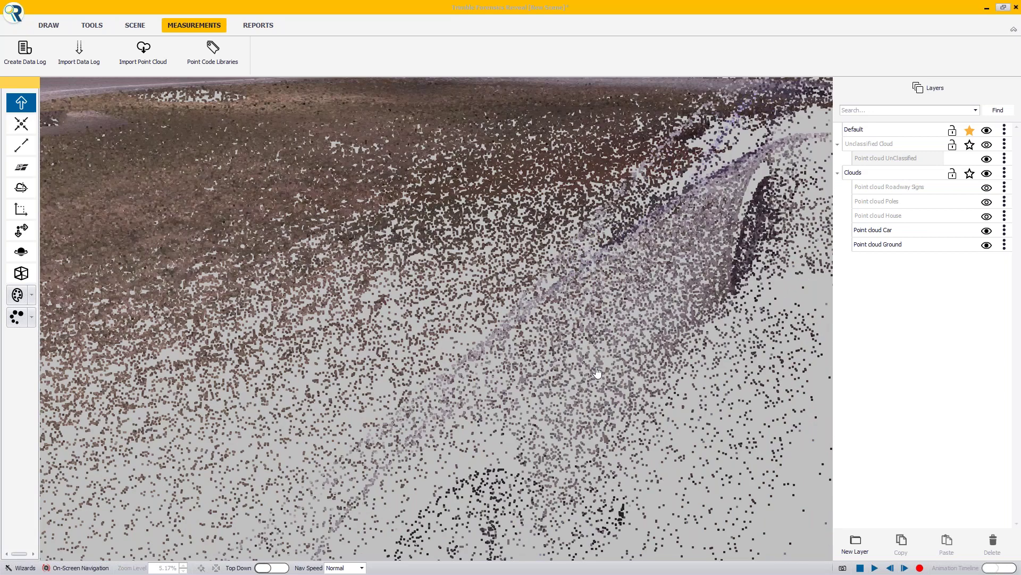
scroll(598, 373, "down", 2)
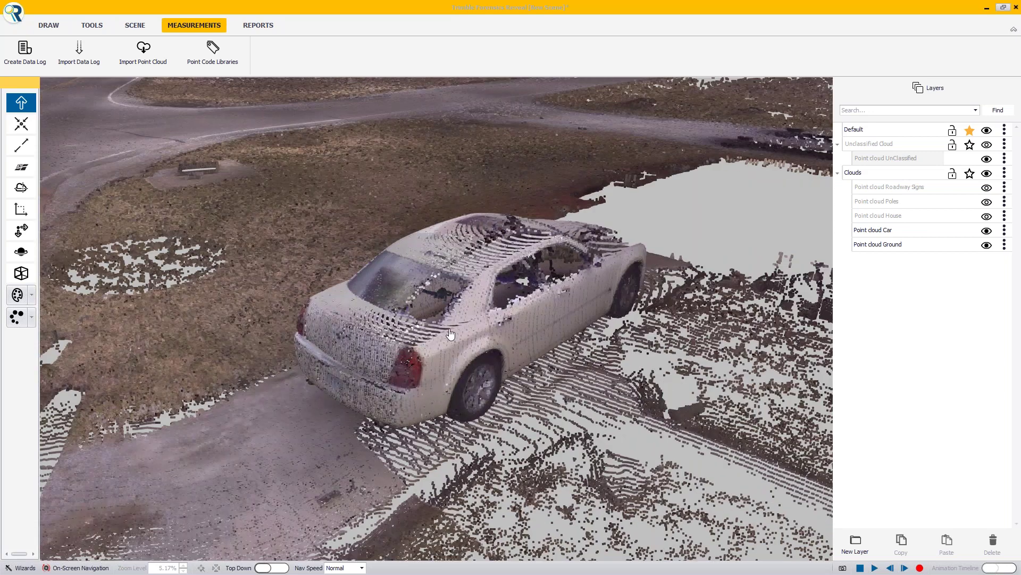
middle_click_drag(461, 313, 678, 311)
scroll(678, 311, "down", 2)
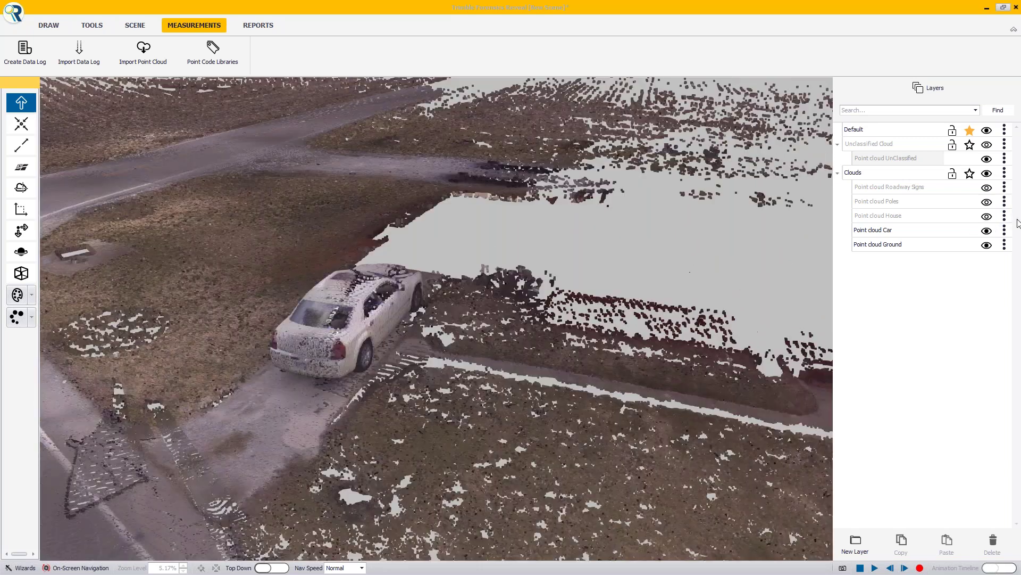
Show the House point cloud and hide the Ground and Car clouds to isolate the house
left_click(986, 217)
middle_click_drag(312, 367, 435, 355)
scroll(429, 352, "down", 4)
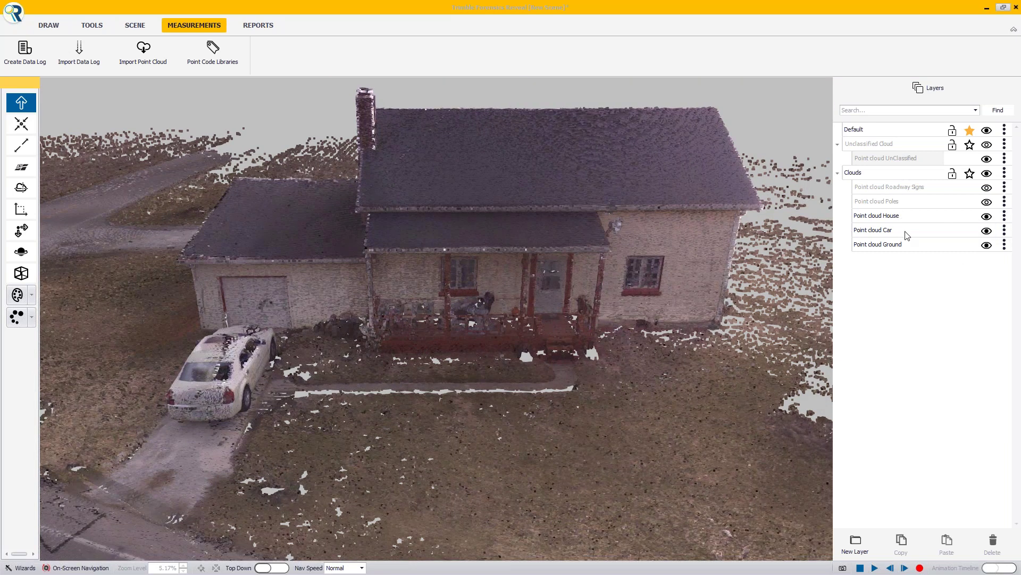
left_click(988, 246)
left_click(987, 231)
middle_click_drag(310, 316, 683, 371)
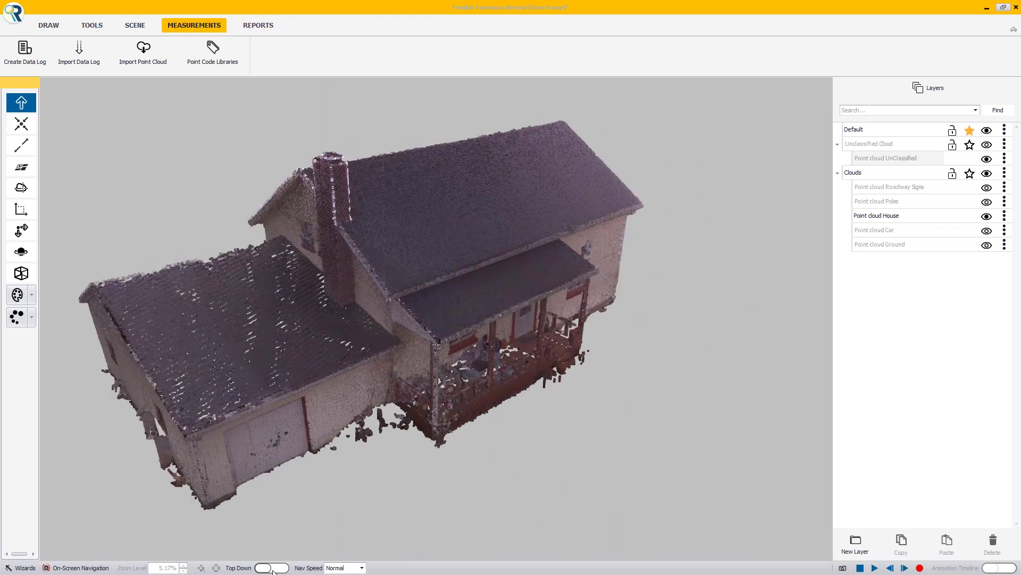
Switch to the top-down view and frame the isolated house from above
left_click(273, 570)
middle_click_drag(339, 249, 599, 387)
scroll(600, 388, "up", 1)
scroll(599, 388, "up", 4)
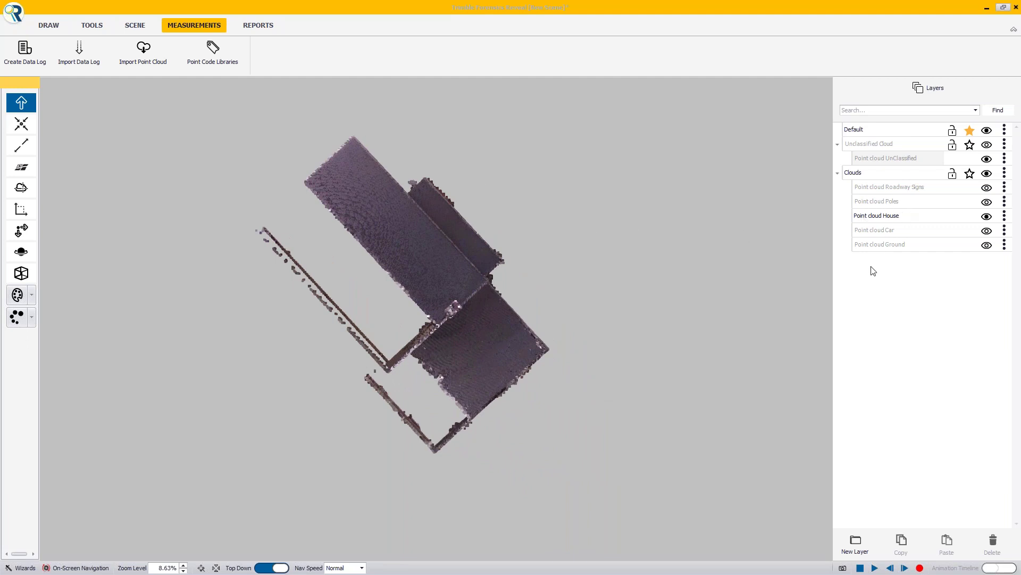
middle_click_drag(489, 254, 486, 291)
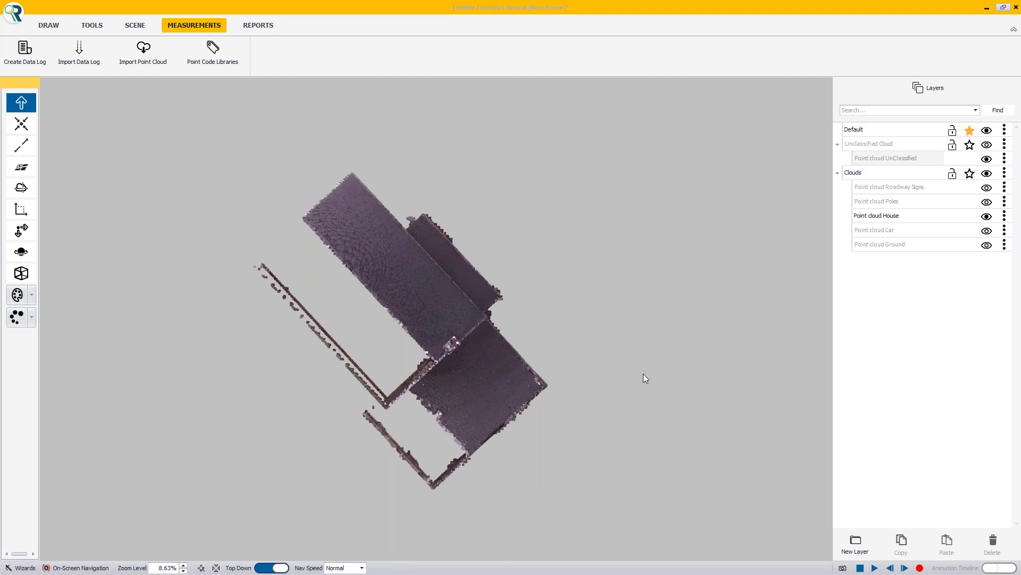
middle_click_drag(644, 373, 623, 346)
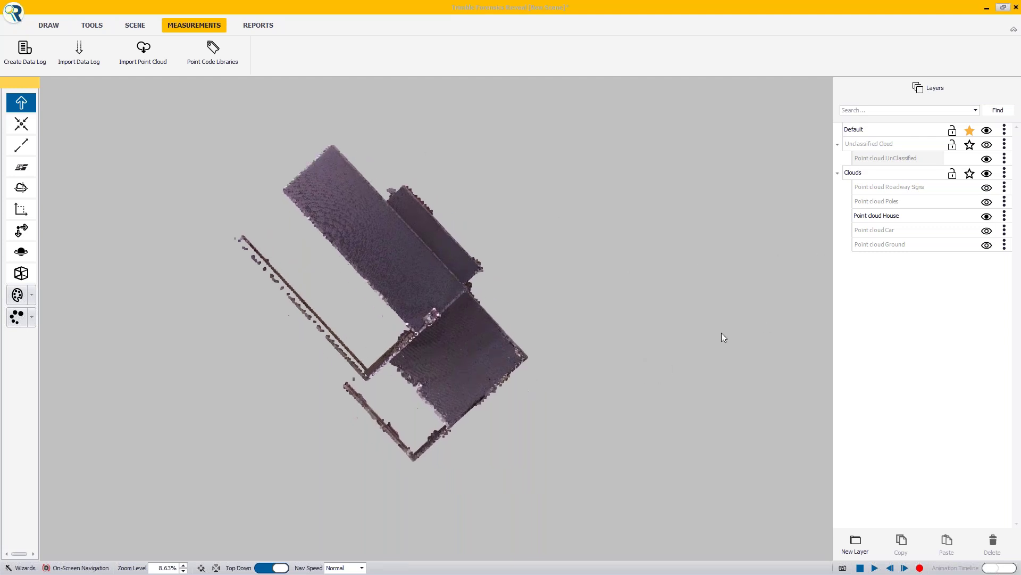
Show the Car, Poles, Roadway Signs and Ground point clouds around the house and centre the plan view on the intersection
left_click(988, 233)
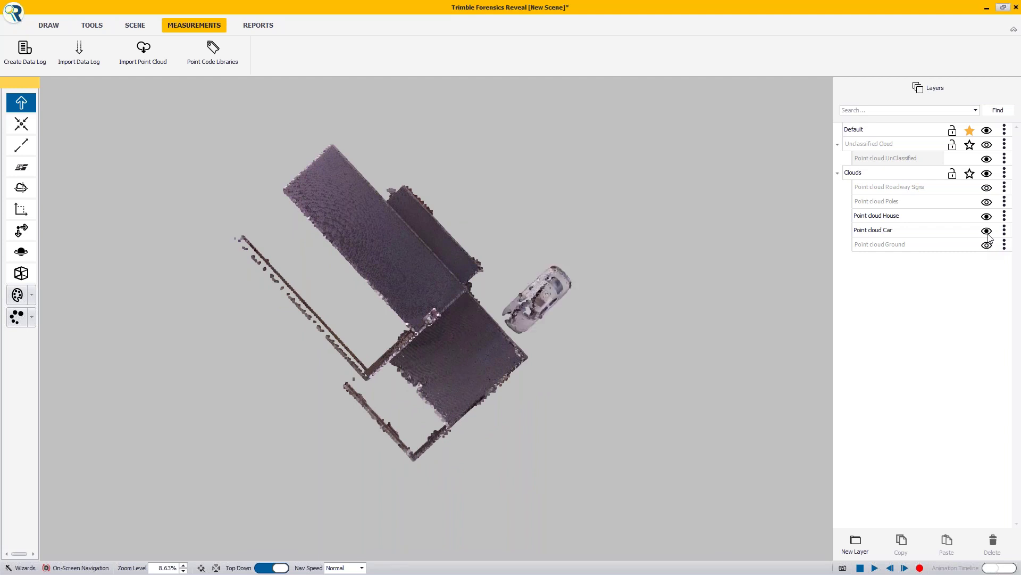
left_click(988, 203)
left_click(988, 189)
left_click(988, 245)
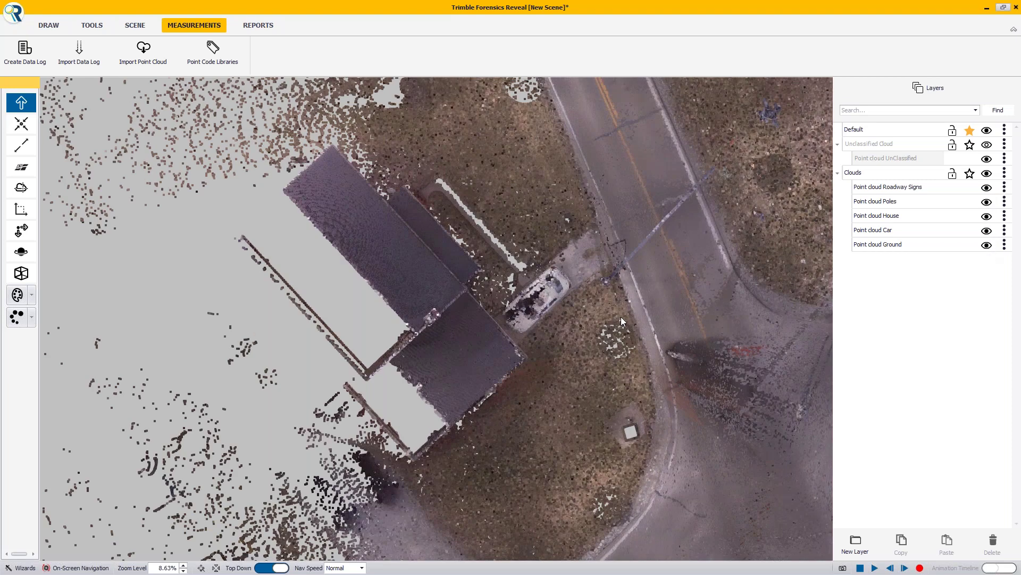
left_click_drag(621, 319, 595, 304)
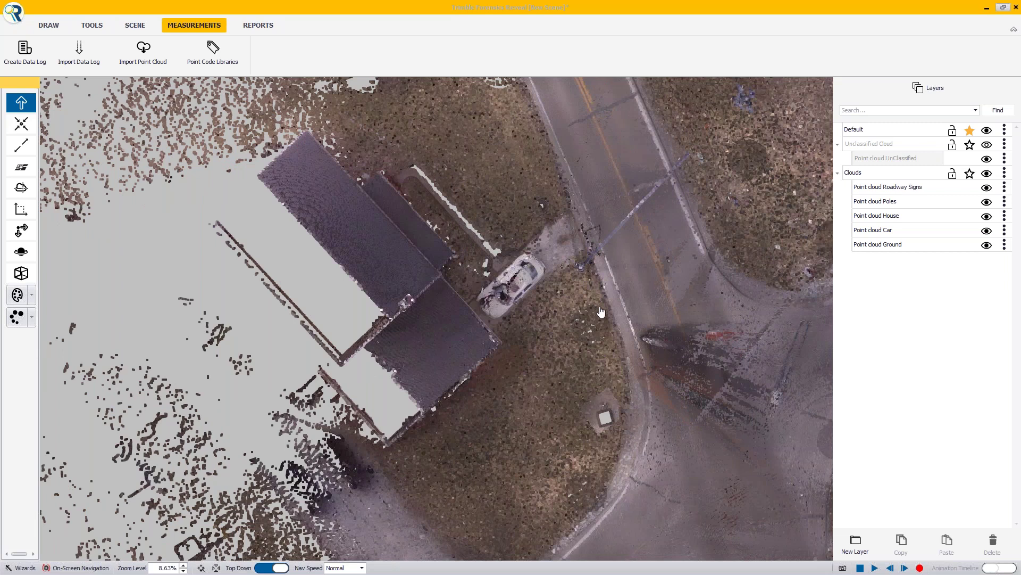
left_click_drag(623, 248, 481, 372)
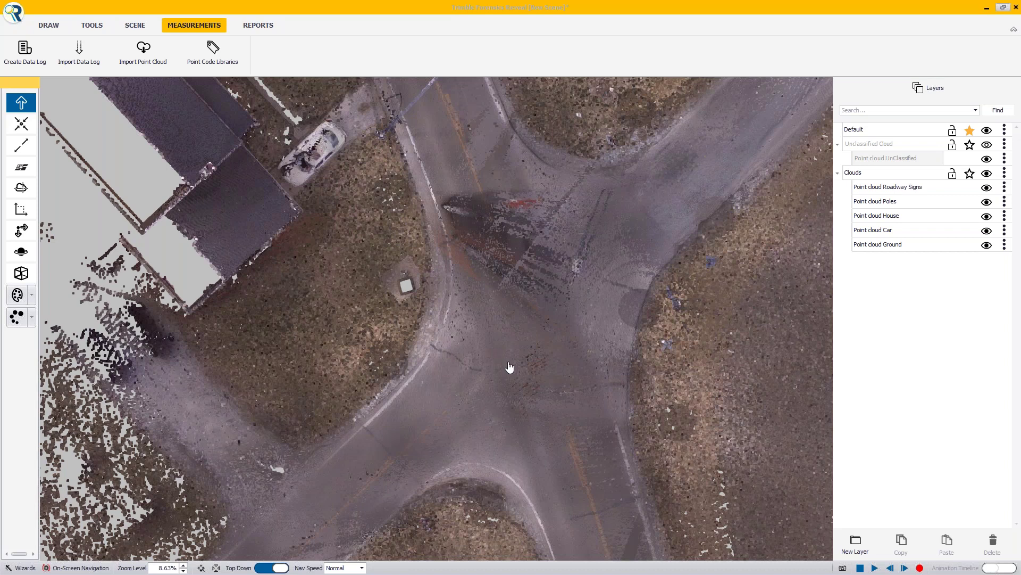
scroll(510, 367, "down", 2)
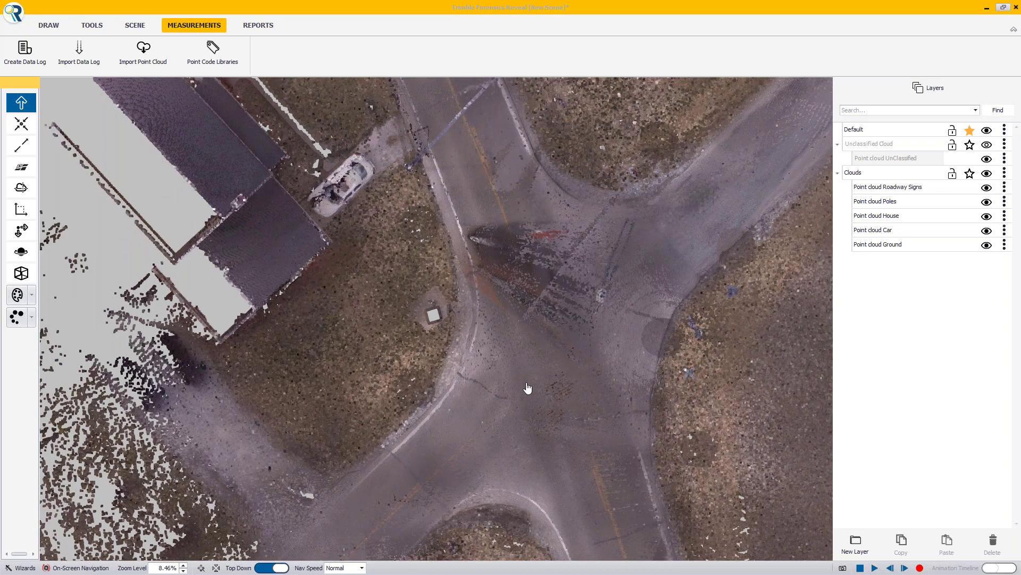
middle_click_drag(513, 347, 511, 330)
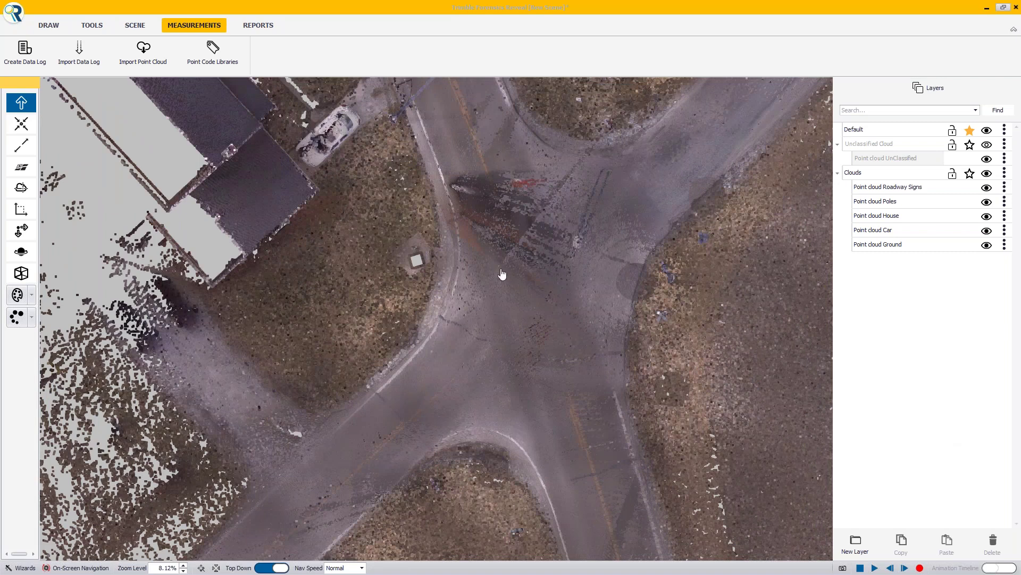
middle_click_drag(502, 280, 506, 294)
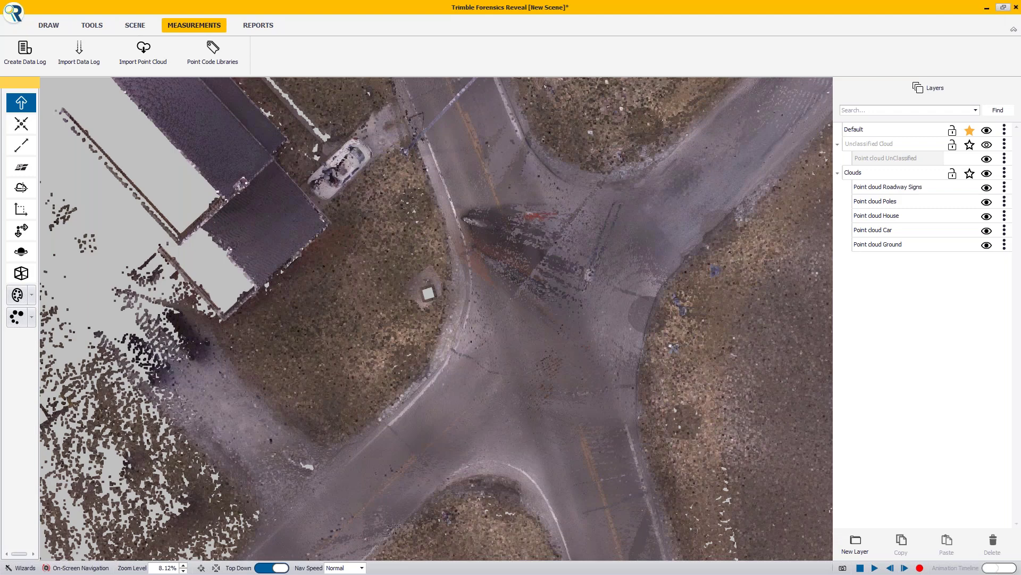
Switch to Trimble RealWorks Forensics and inspect the classified intersection clouds in PROJECTA
left_click(988, 9)
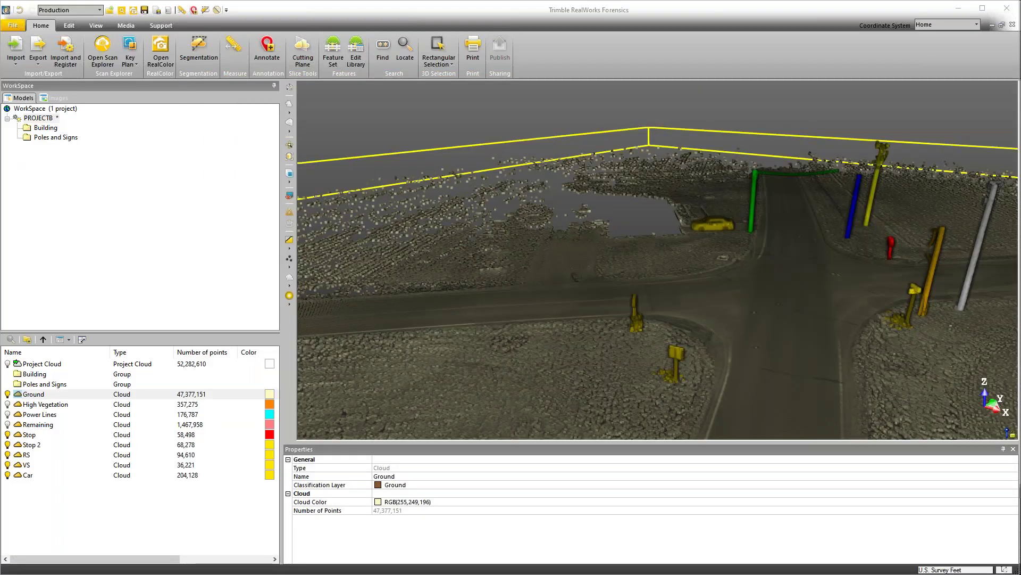
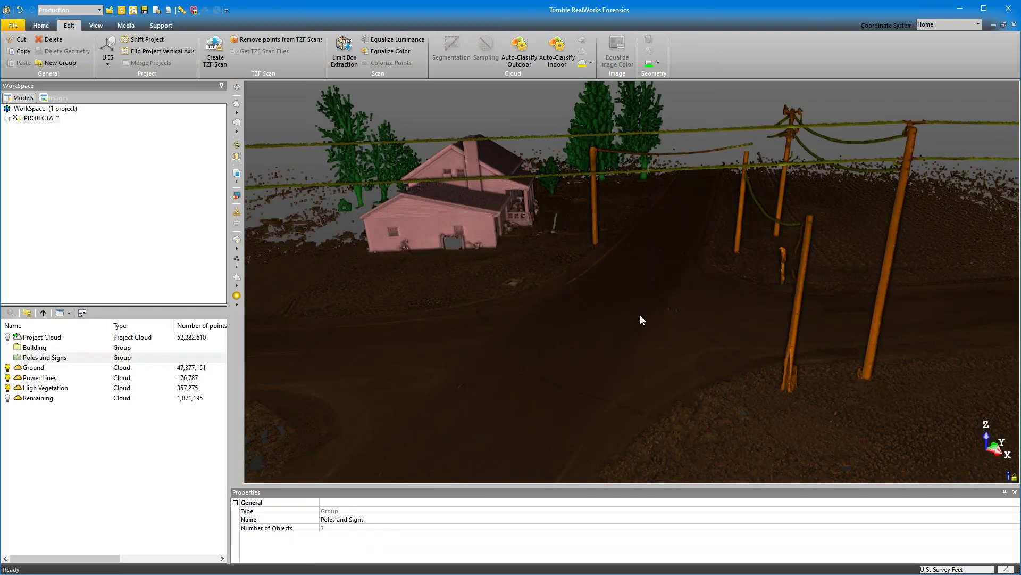
left_click_drag(631, 321, 660, 327)
scroll(532, 318, "down", 5)
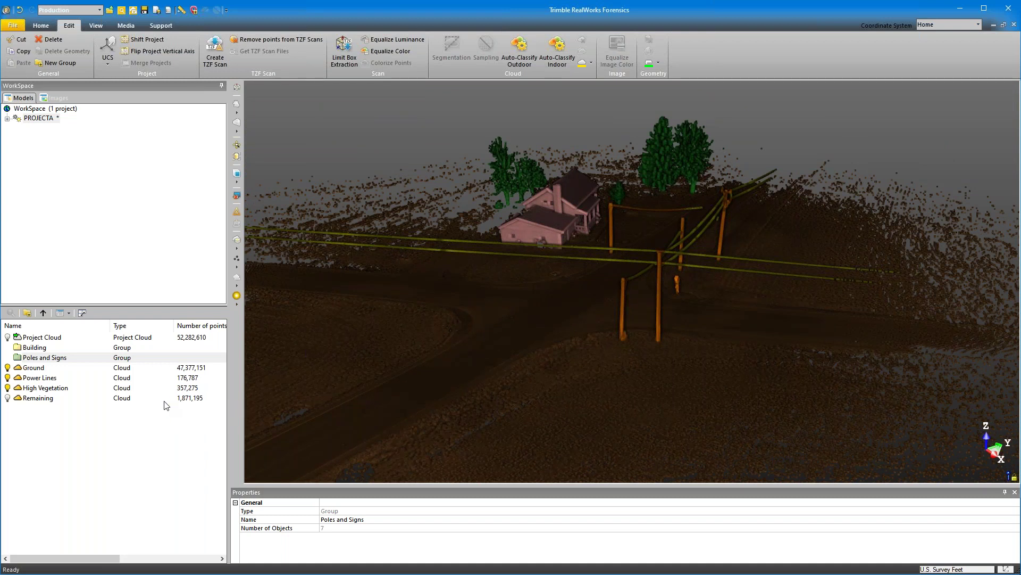
scroll(452, 282, "up", 2)
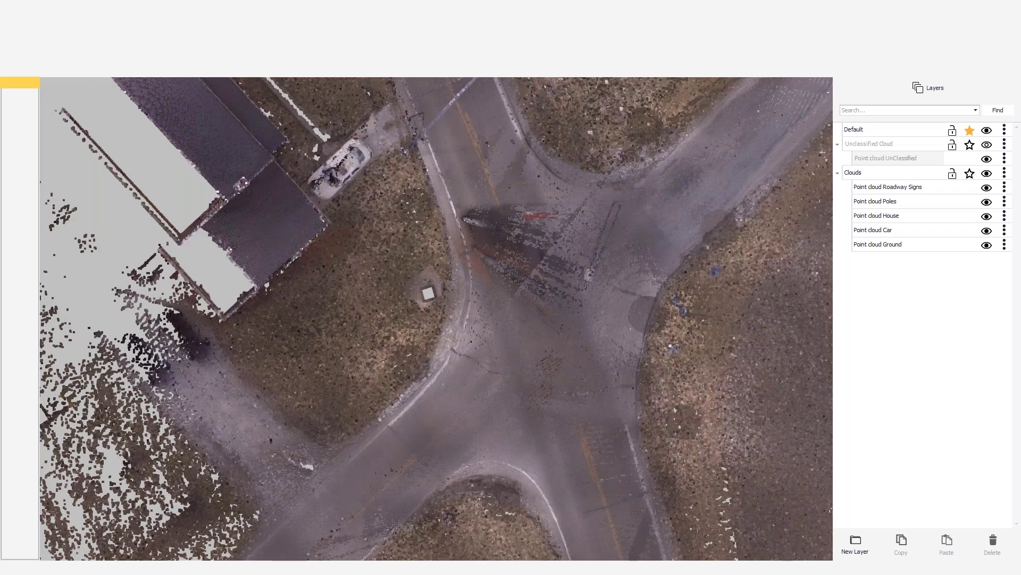
In Trimble Forensics Reveal, delete the Car point cloud from the Clouds layer
left_click(145, 56)
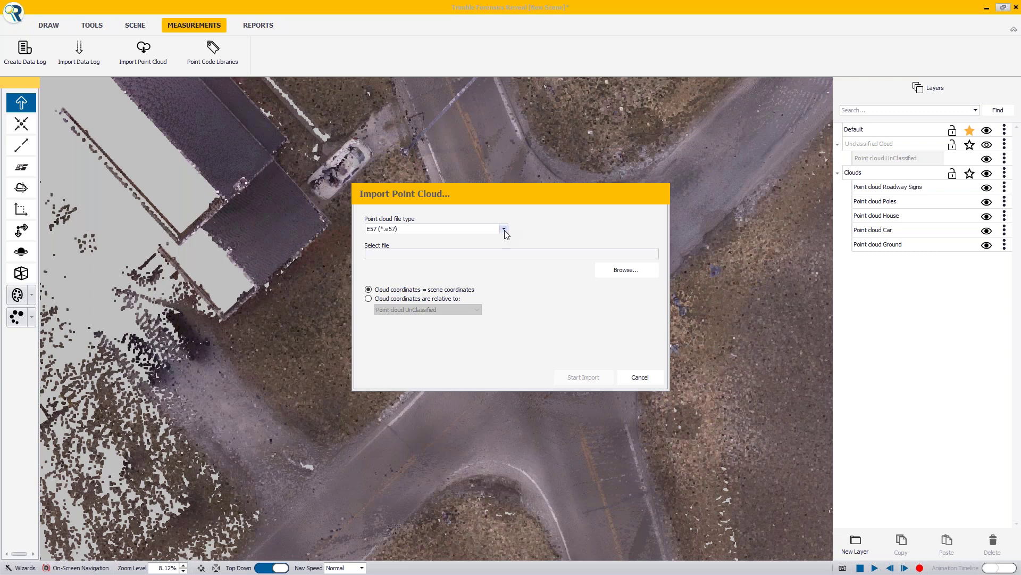
left_click(639, 377)
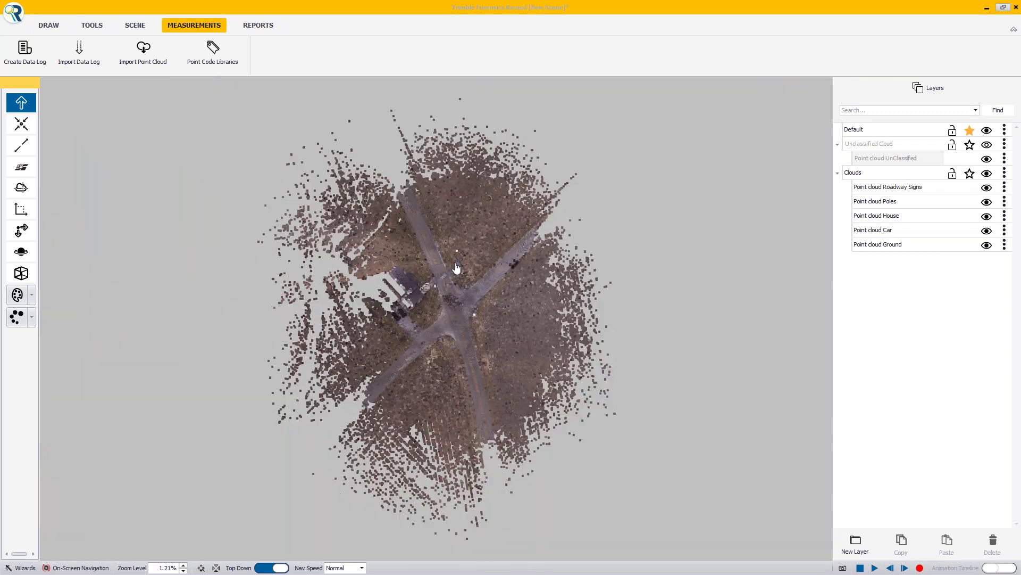
scroll(456, 282, "up", 4)
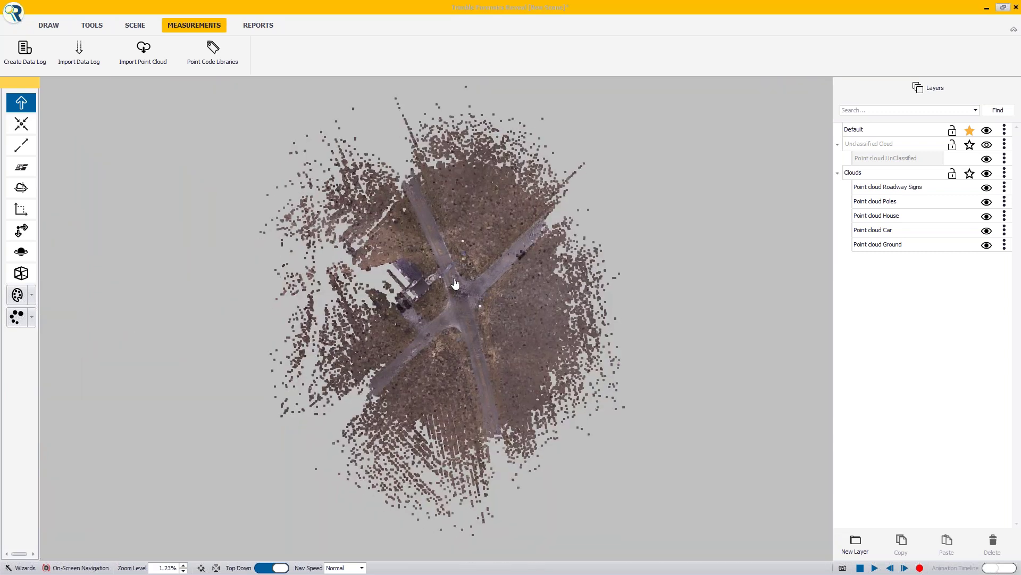
scroll(456, 283, "up", 5)
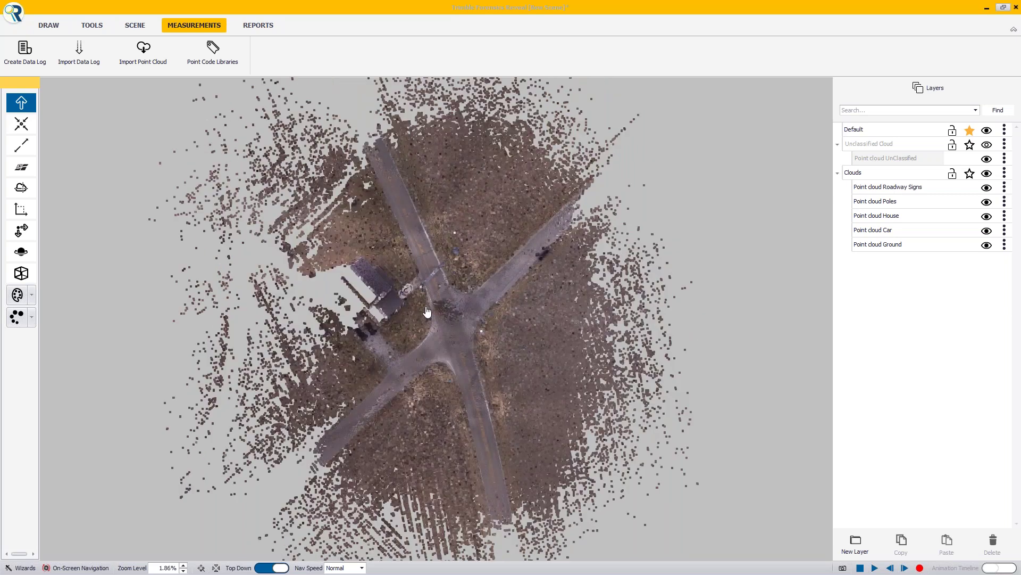
scroll(427, 312, "up", 3)
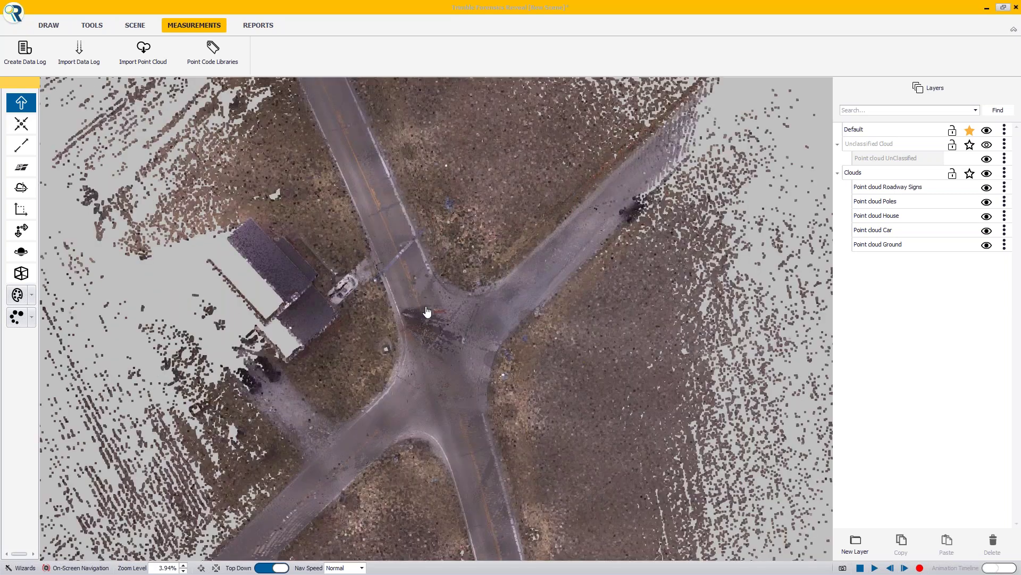
scroll(428, 312, "up", 1)
left_click(1005, 230)
left_click(960, 264)
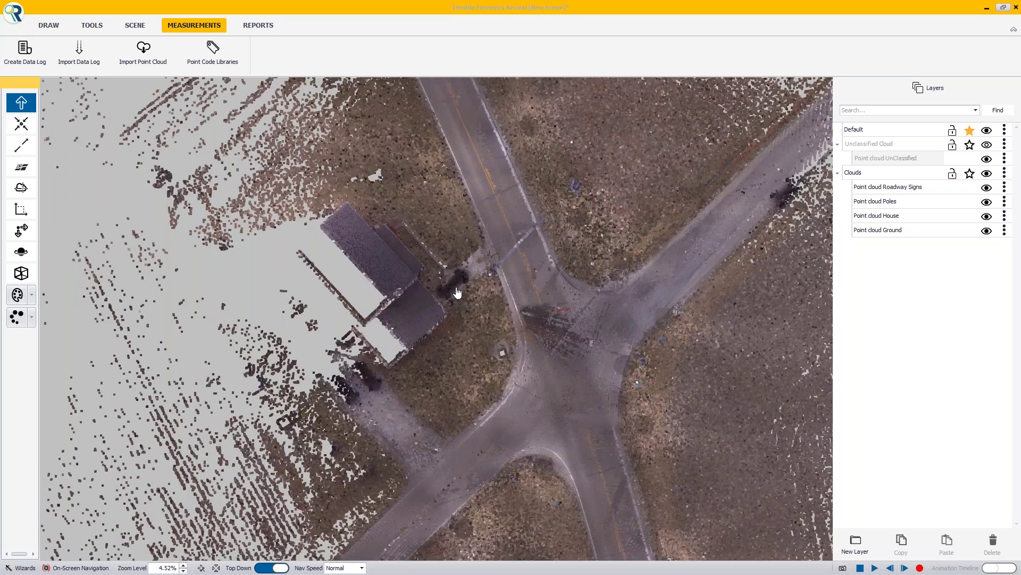
Open the point cloud import with the E57 file type and choose Car.e57 from the Exports folder
scroll(457, 291, "up", 4)
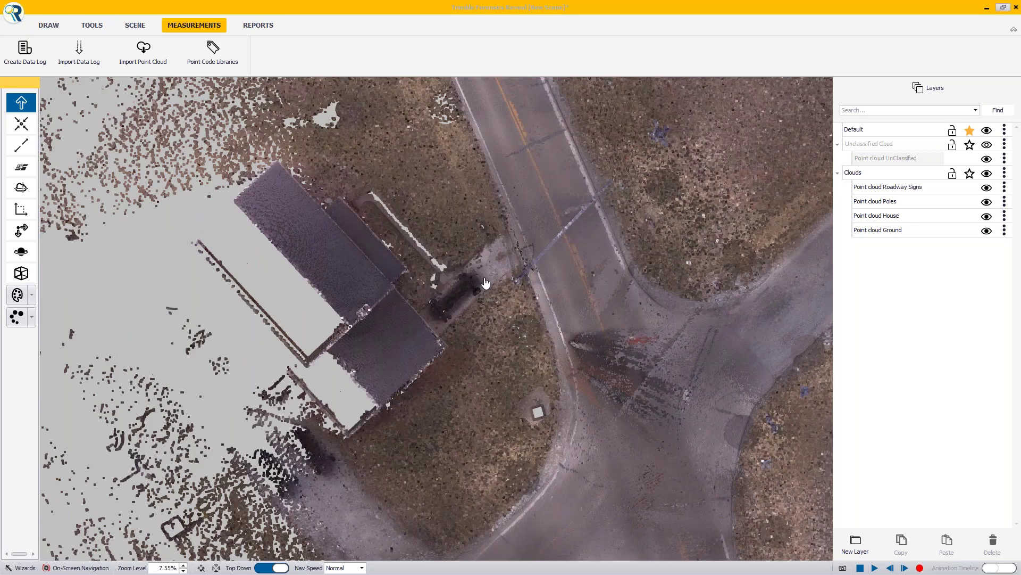
left_click(140, 65)
left_click(504, 228)
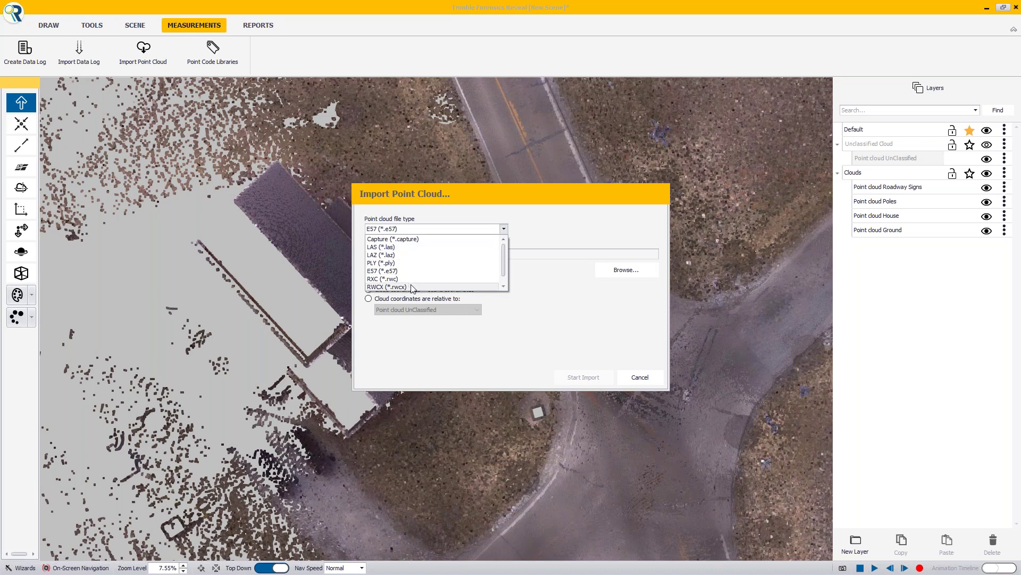
left_click(537, 294)
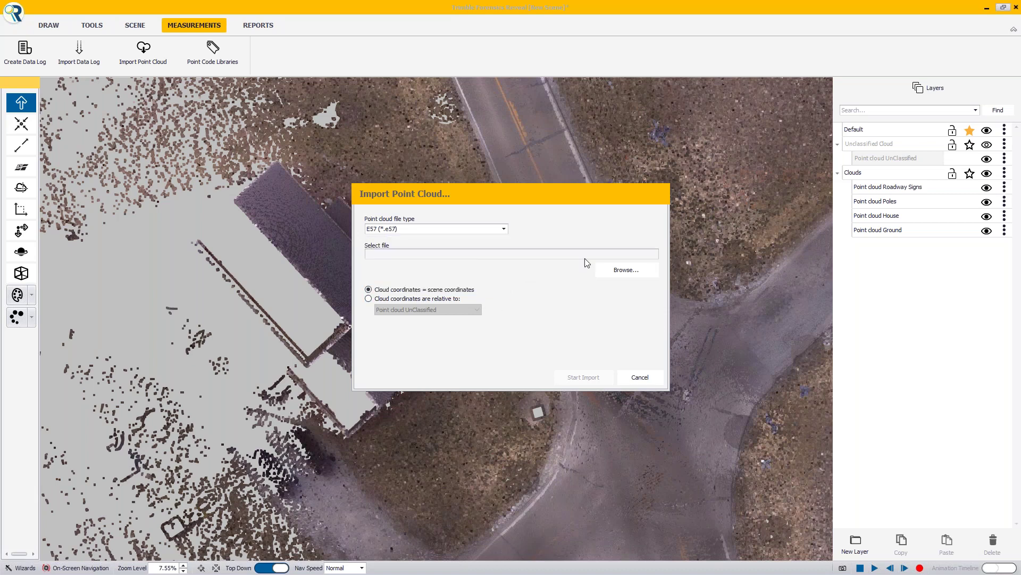
left_click(630, 270)
left_click(308, 161)
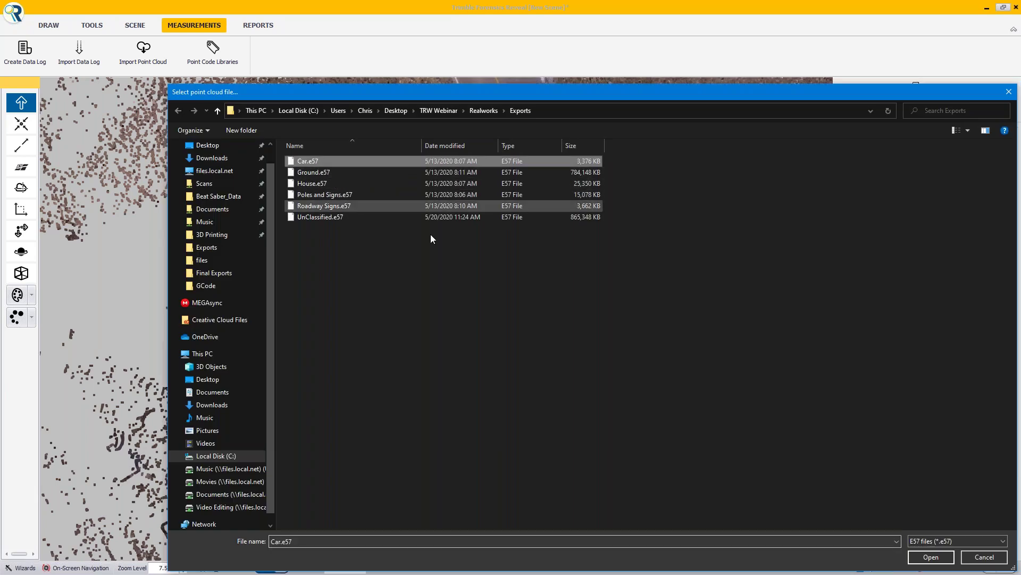
left_click(932, 557)
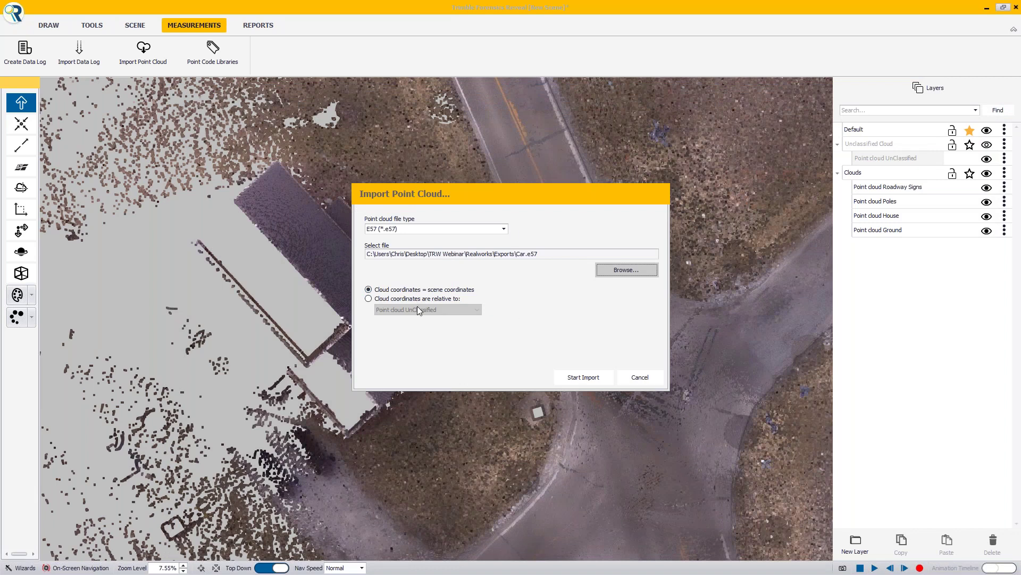
Make the cloud coordinates relative to Point cloud Ground and import the car cloud into the scene
left_click(400, 299)
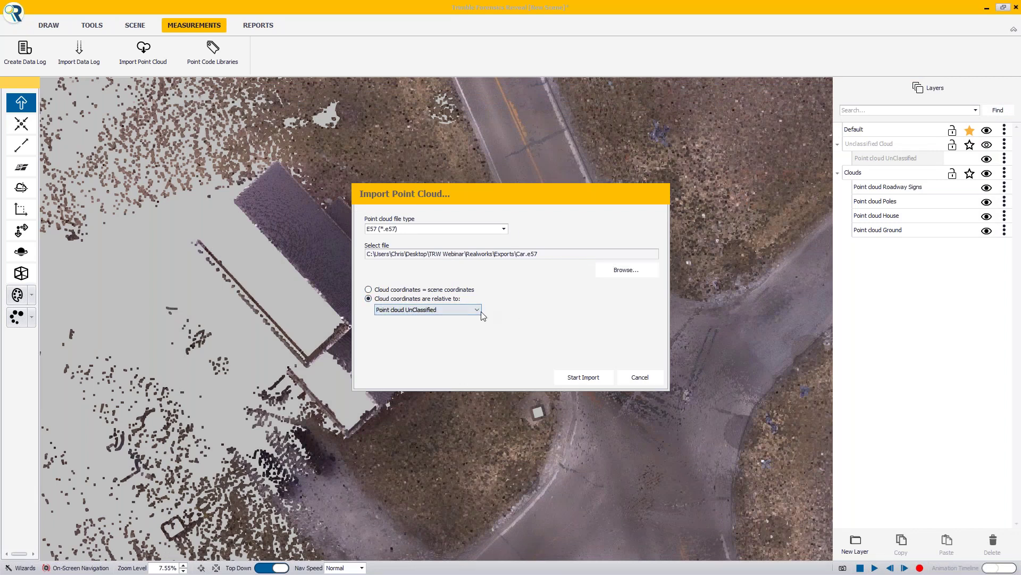
left_click(445, 310)
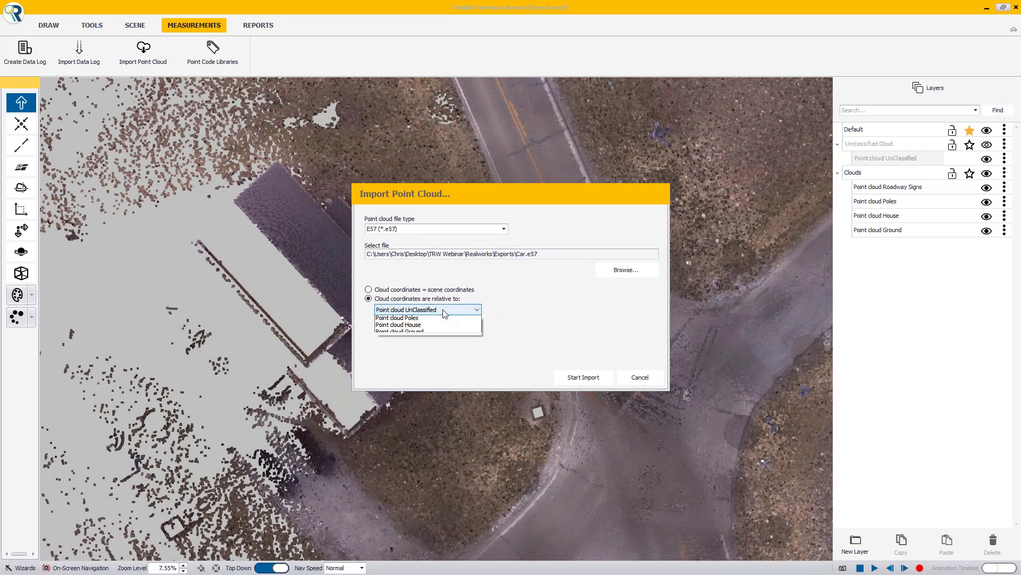
left_click(445, 347)
left_click(456, 312)
left_click(446, 348)
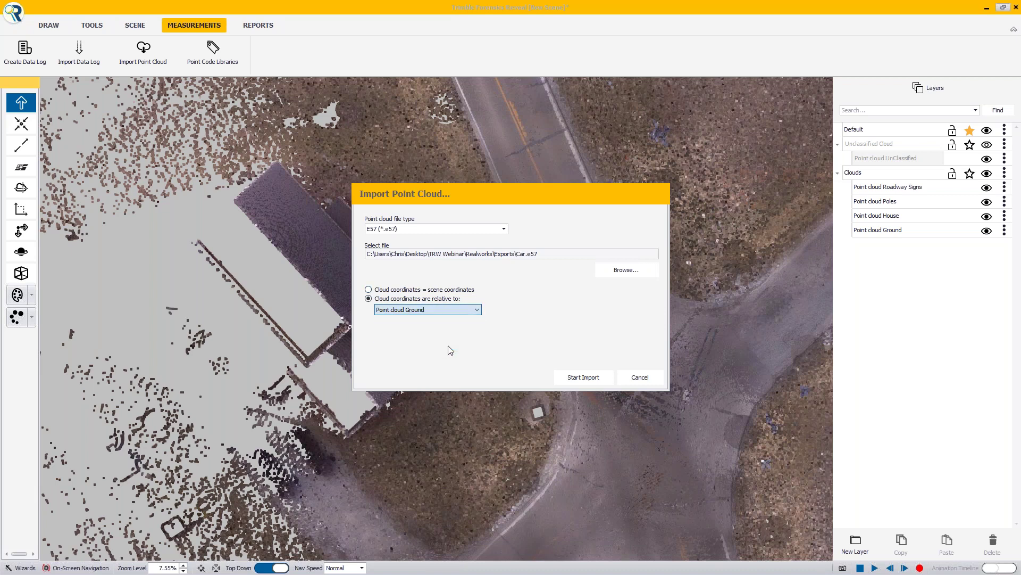
left_click(579, 376)
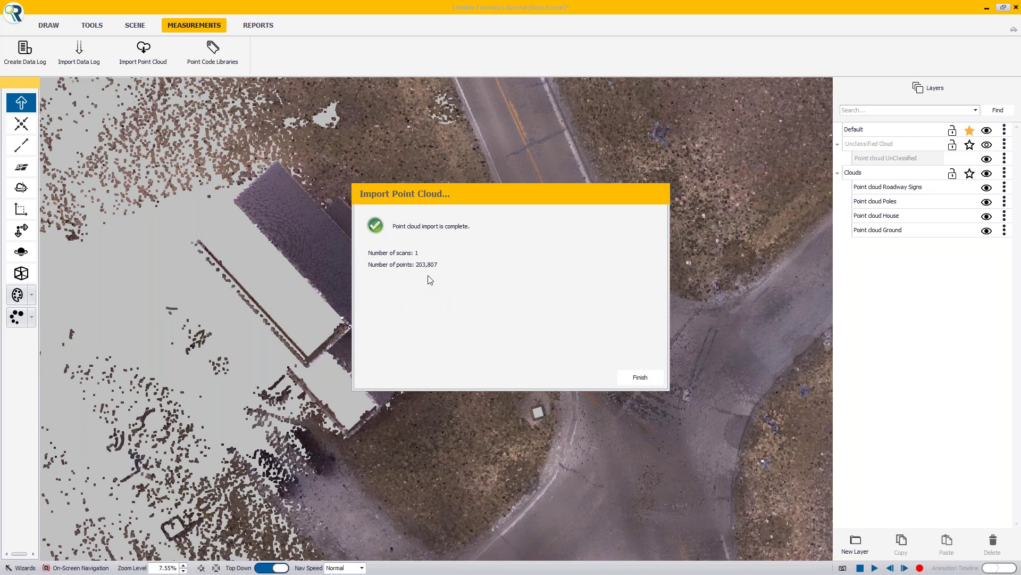
left_click(637, 381)
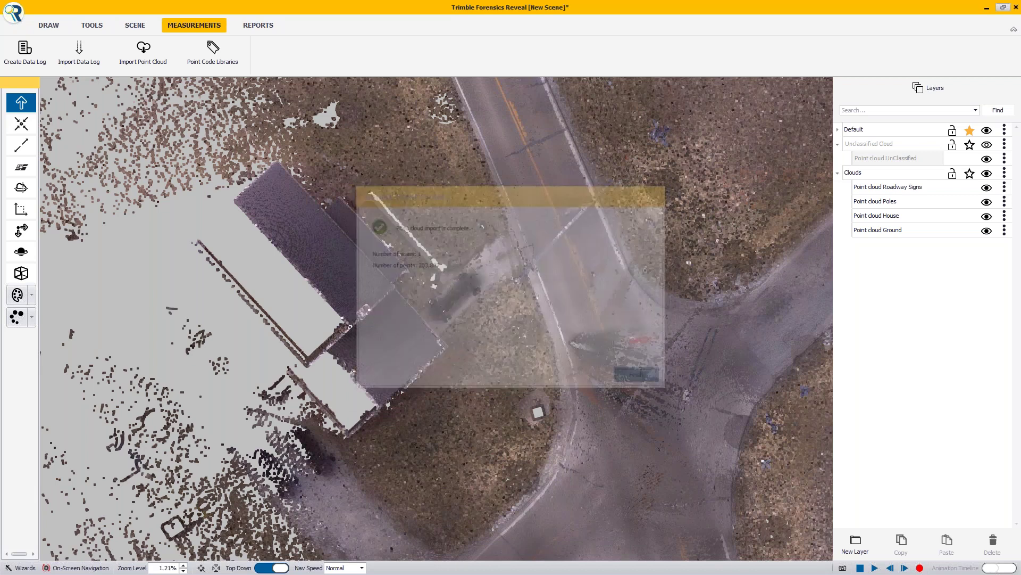
Examine the re-imported car beside the house from above, then turn off the top-down view and examine it in 3D
scroll(430, 296, "up", 5)
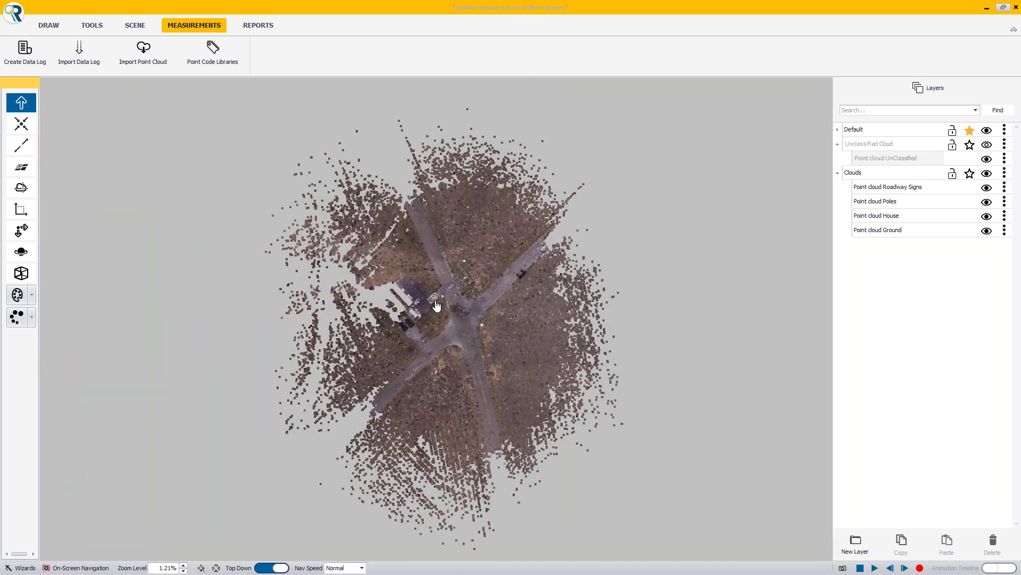
scroll(436, 282, "up", 1)
scroll(434, 274, "up", 10)
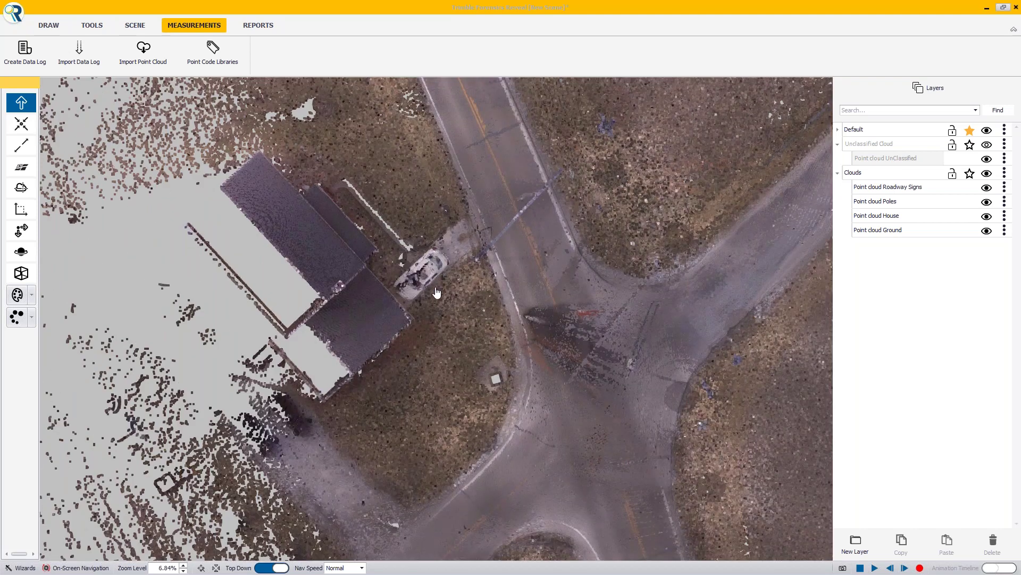
left_click_drag(437, 292, 431, 305)
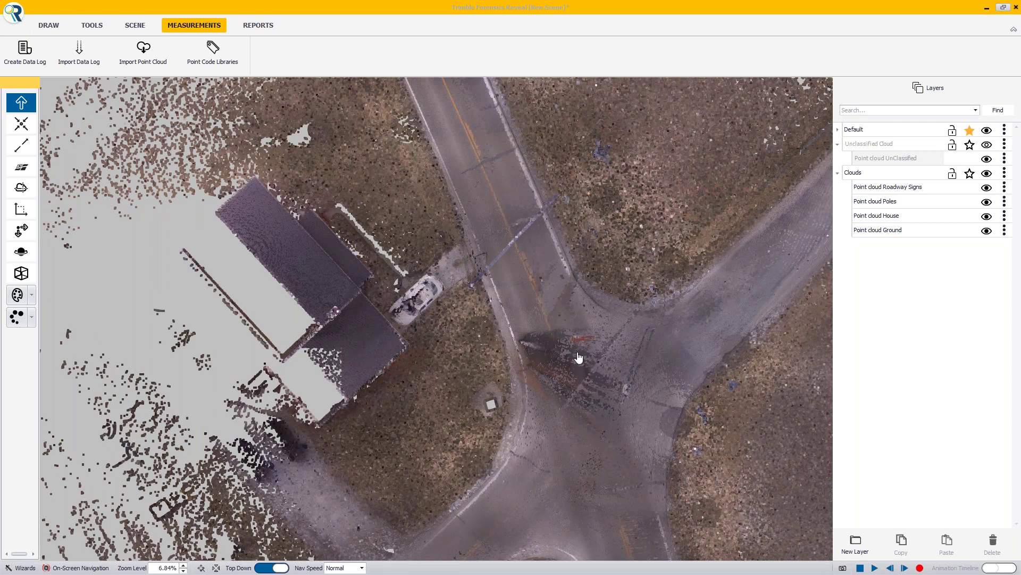
left_click(280, 572)
left_click(280, 569)
scroll(439, 337, "up", 3)
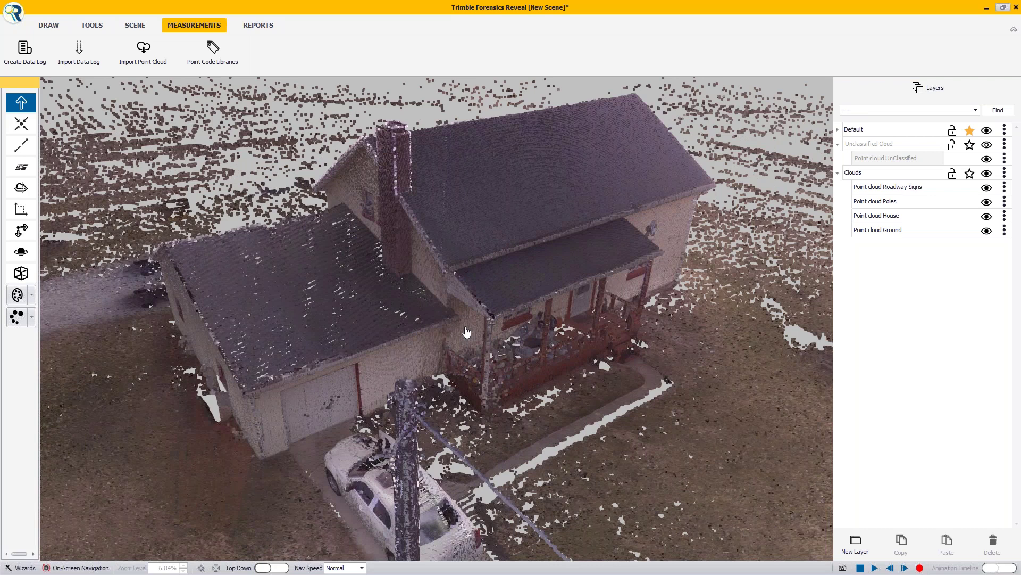
middle_click_drag(516, 320, 244, 356)
middle_click_drag(686, 346, 376, 338)
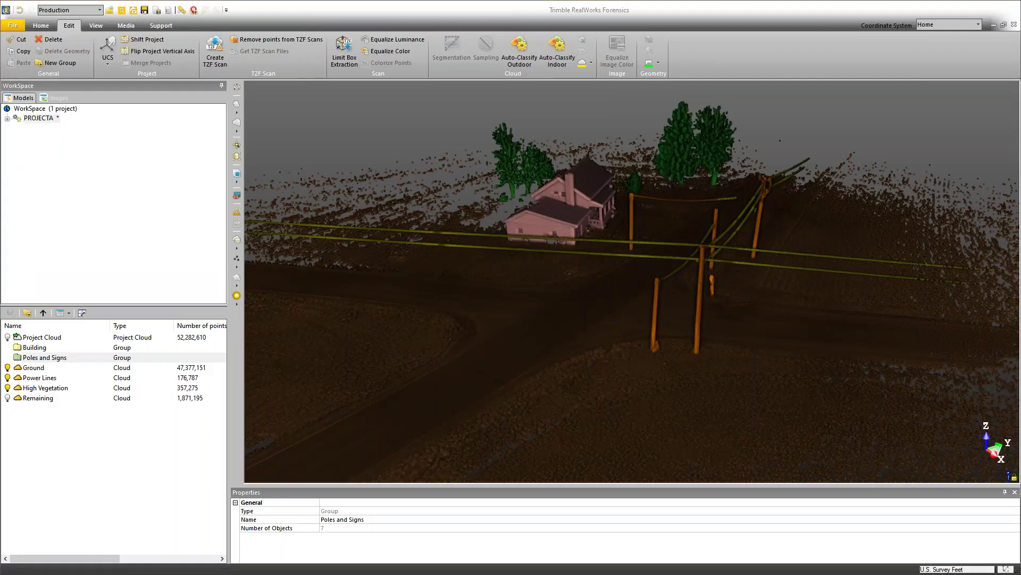
Switch to Trimble RealWorks Forensics, hide the Ground, Power Lines and High Vegetation clouds and show the Project Cloud
left_click_drag(647, 269, 518, 296)
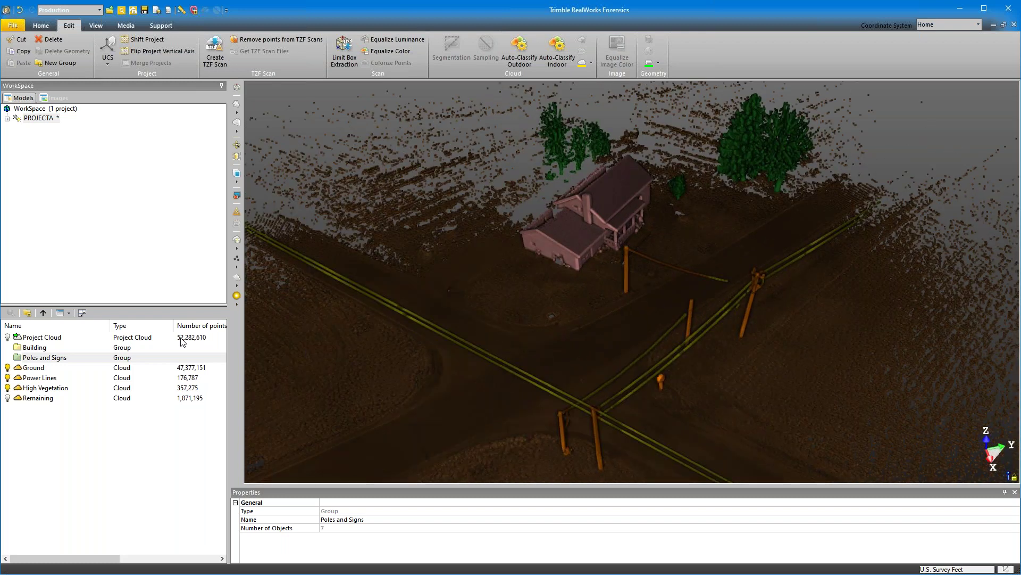
left_click(7, 368)
left_click(7, 378)
left_click(8, 388)
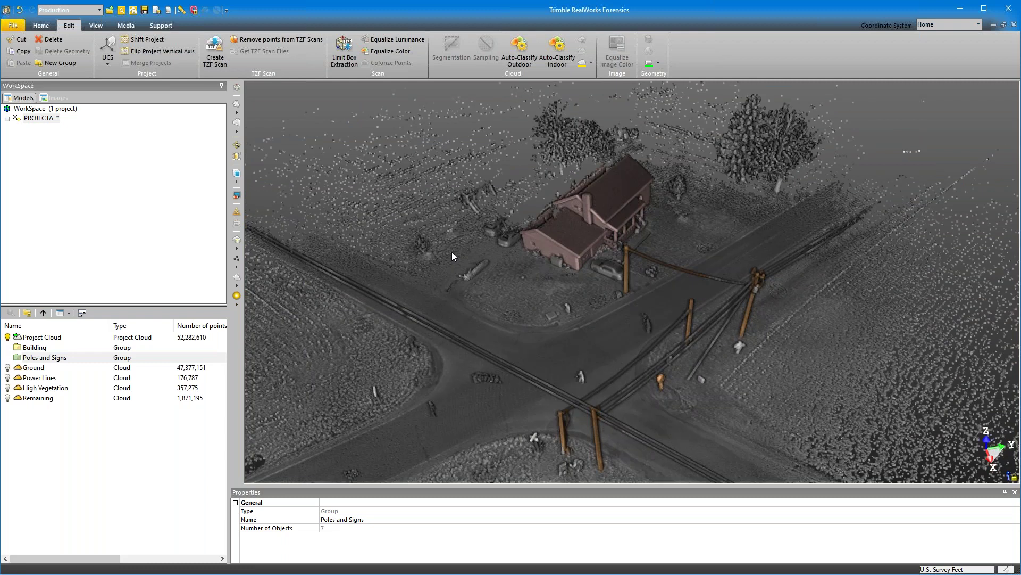
Examine the house from all sides and look closely at the objects on its covered porch
scroll(612, 314, "up", 8)
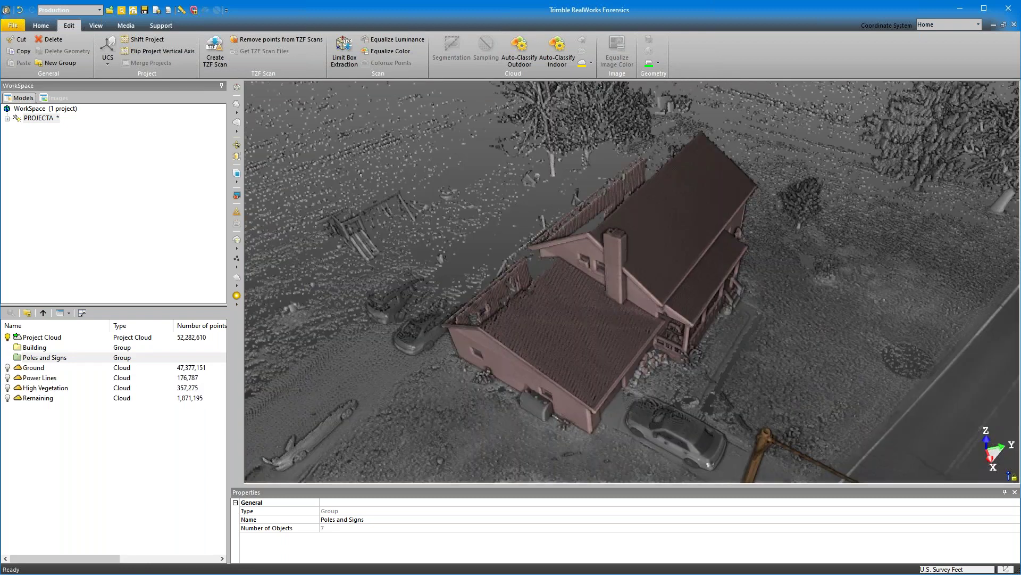
left_click_drag(705, 324, 733, 291)
middle_click_drag(548, 331, 611, 297)
left_click_drag(611, 296, 725, 295)
scroll(580, 310, "down", 2)
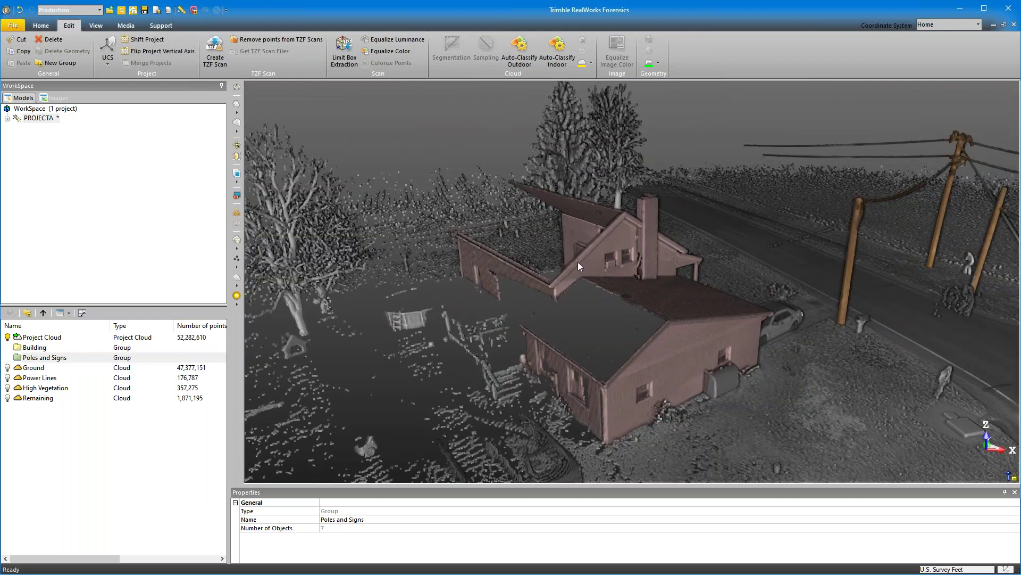
left_click_drag(586, 273, 588, 288)
middle_click_drag(561, 274, 557, 281)
left_click_drag(558, 281, 643, 294)
mouse_move(495, 314)
left_mouse_down()
mouse_move(548, 298)
mouse_move(506, 321)
left_mouse_up()
middle_click_drag(604, 304, 633, 281)
left_click_drag(612, 297, 526, 276)
scroll(532, 266, "up", 6)
scroll(476, 247, "up", 4)
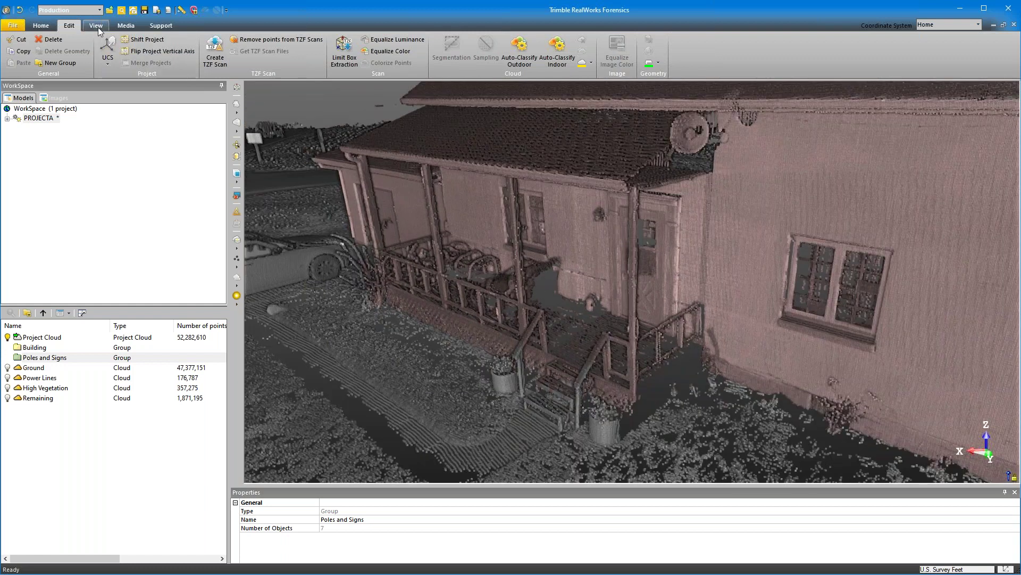
Start Segmentation on the Project Cloud and keep only the points inside a polygon fenced around the porch railing and furniture
left_click(42, 337)
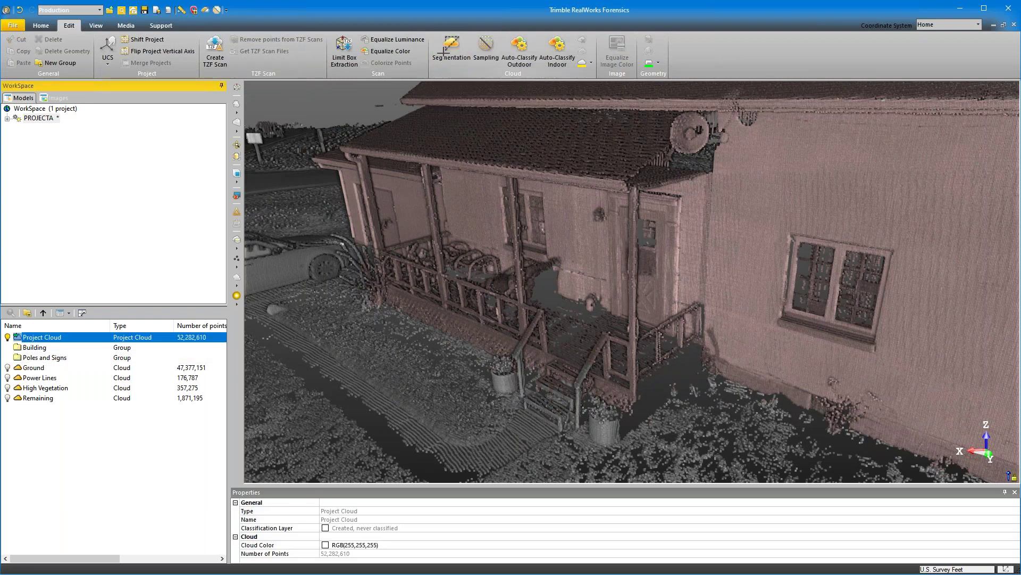
key("s")
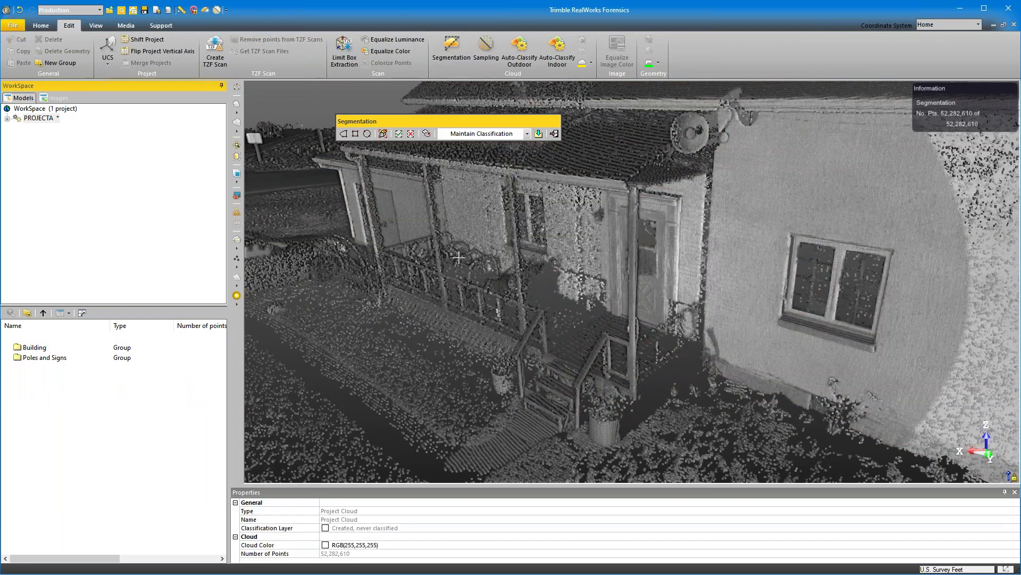
left_click(593, 255)
left_click(433, 215)
left_click(329, 242)
left_click(346, 337)
left_click(557, 367)
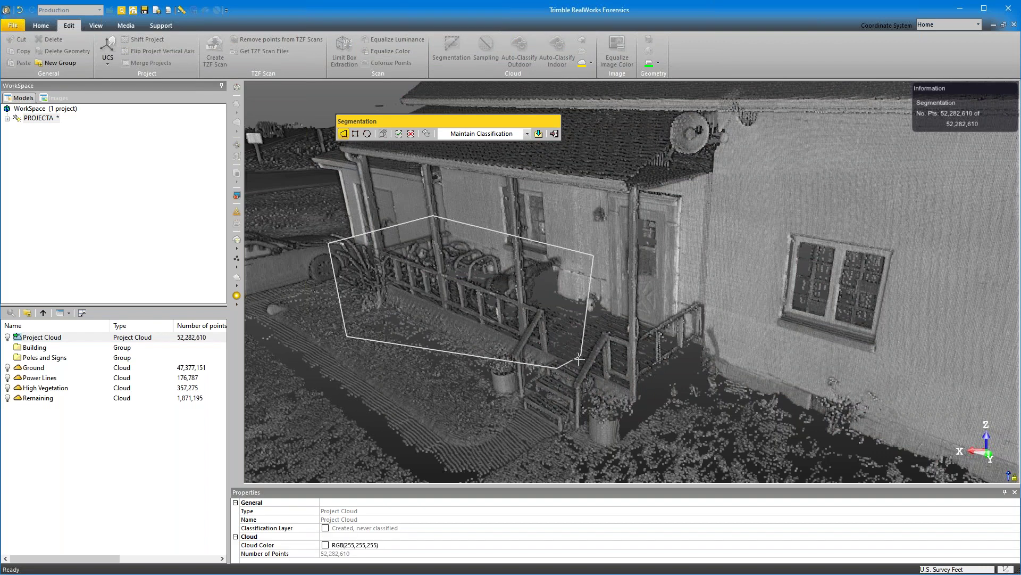
left_click(571, 297)
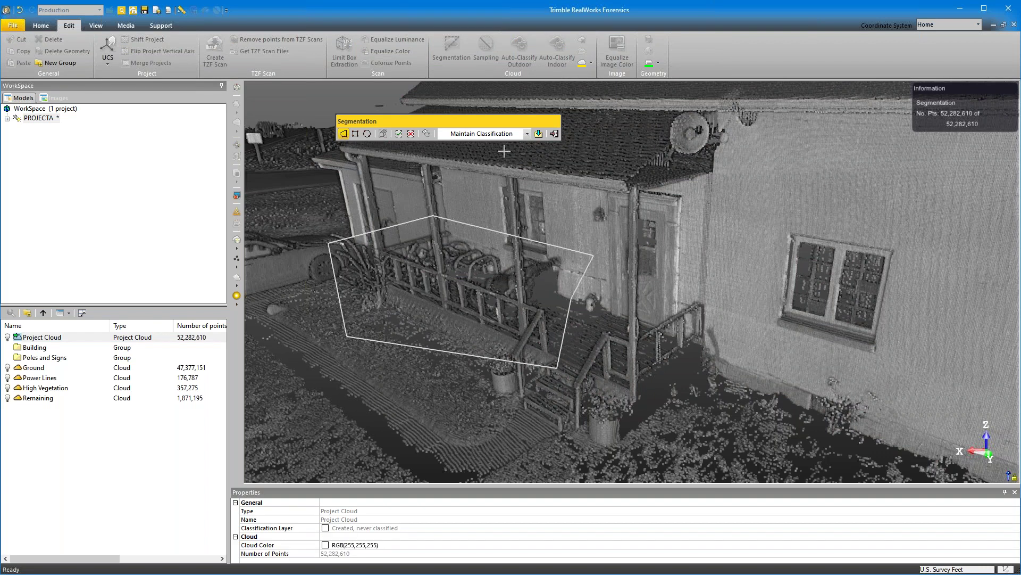
left_click(399, 133)
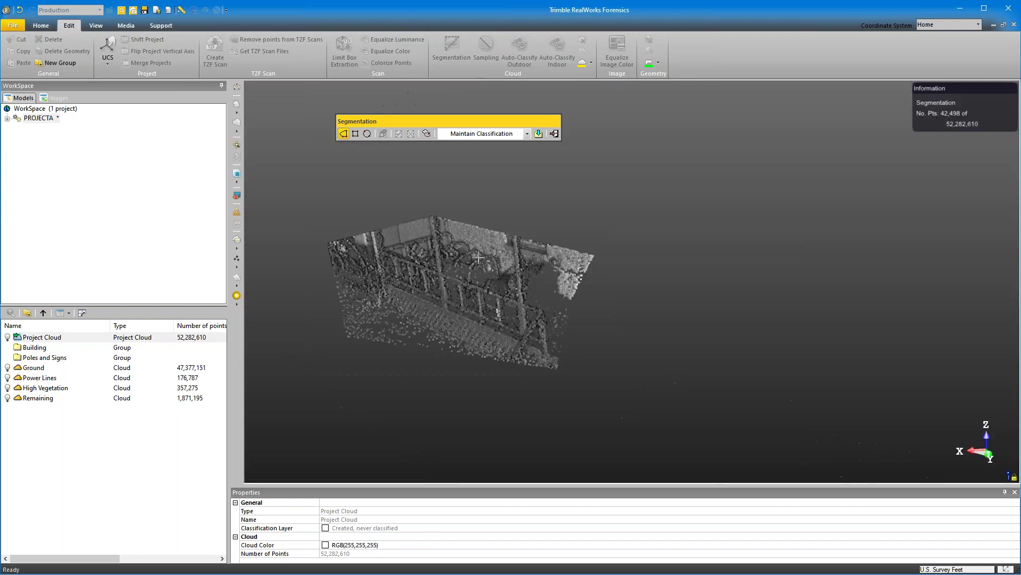
From above, fence the strip of porch floor between the railing and the house wall and keep only the points inside
left_click_drag(461, 273, 456, 335)
middle_click_drag(486, 331, 566, 343)
left_click(628, 333)
left_click(475, 190)
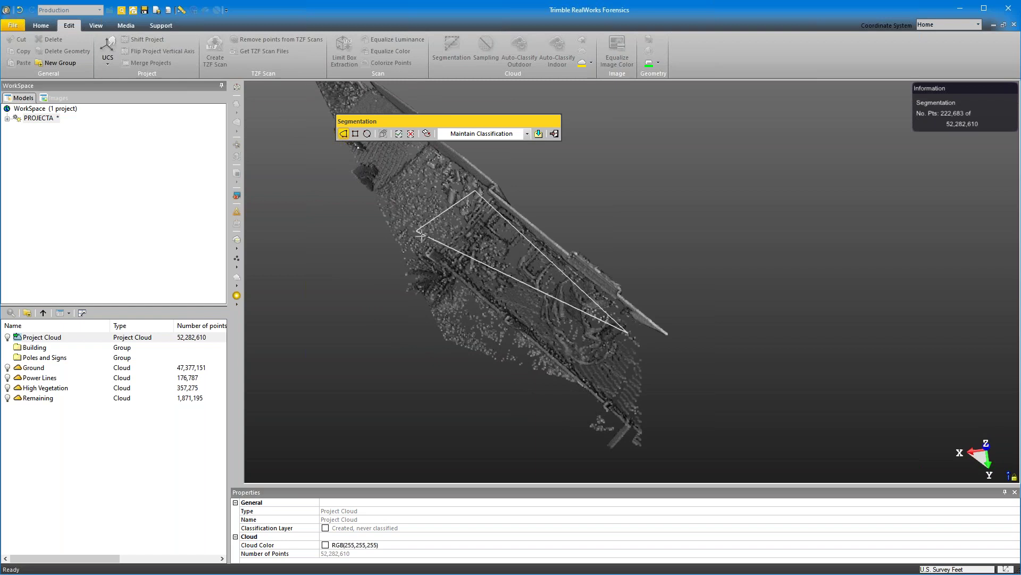
left_click(426, 236)
left_click(647, 414)
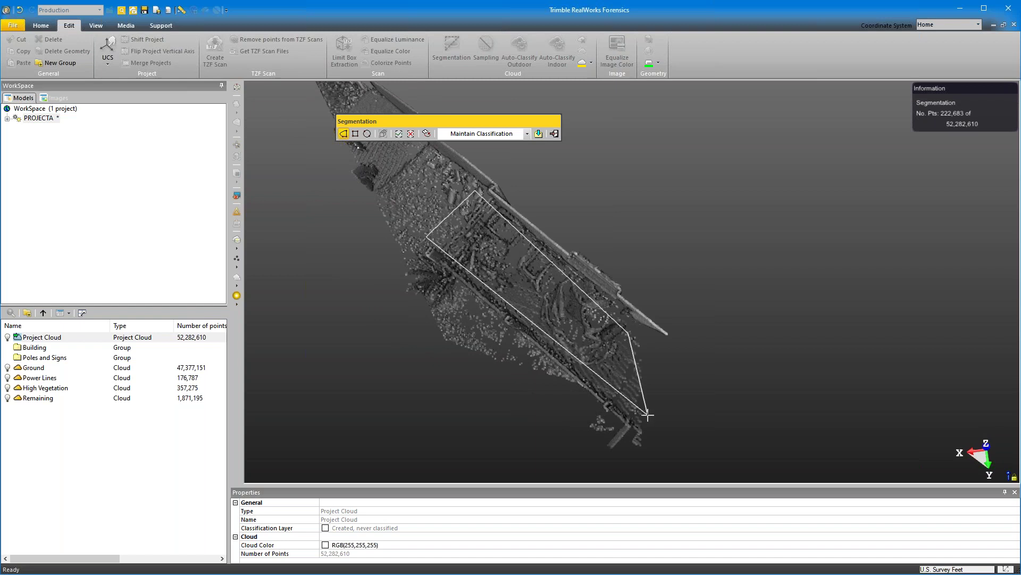
left_click(398, 133)
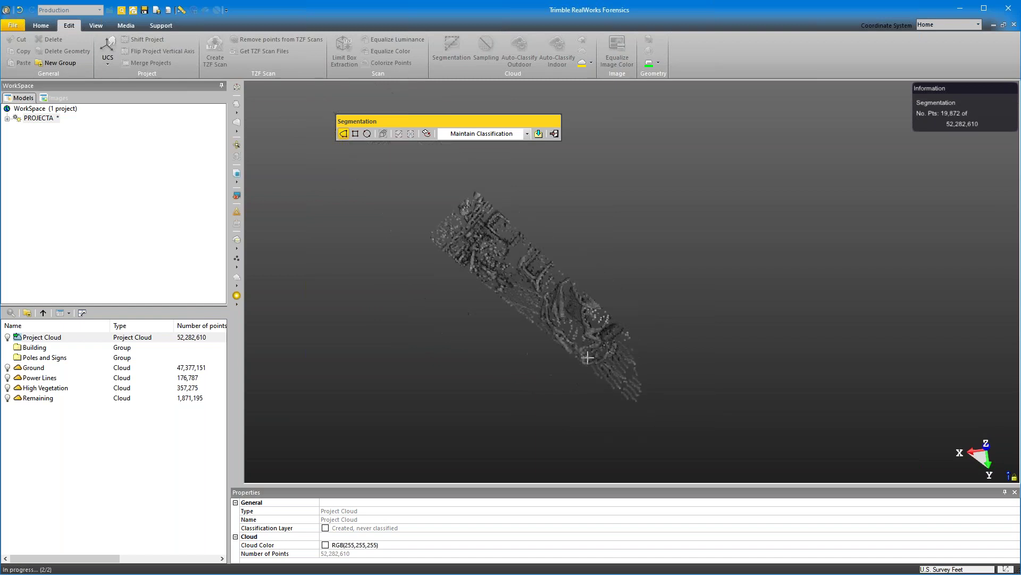
From the side, fence the low object at the end of the porch and keep only the points inside the polygon
mouse_move(611, 337)
left_mouse_down()
mouse_move(543, 325)
mouse_move(618, 358)
mouse_move(529, 353)
mouse_move(603, 363)
mouse_move(605, 339)
left_mouse_up()
left_click(652, 259)
left_click(532, 268)
left_click(458, 333)
double_click(442, 367)
left_click(573, 406)
left_click(657, 383)
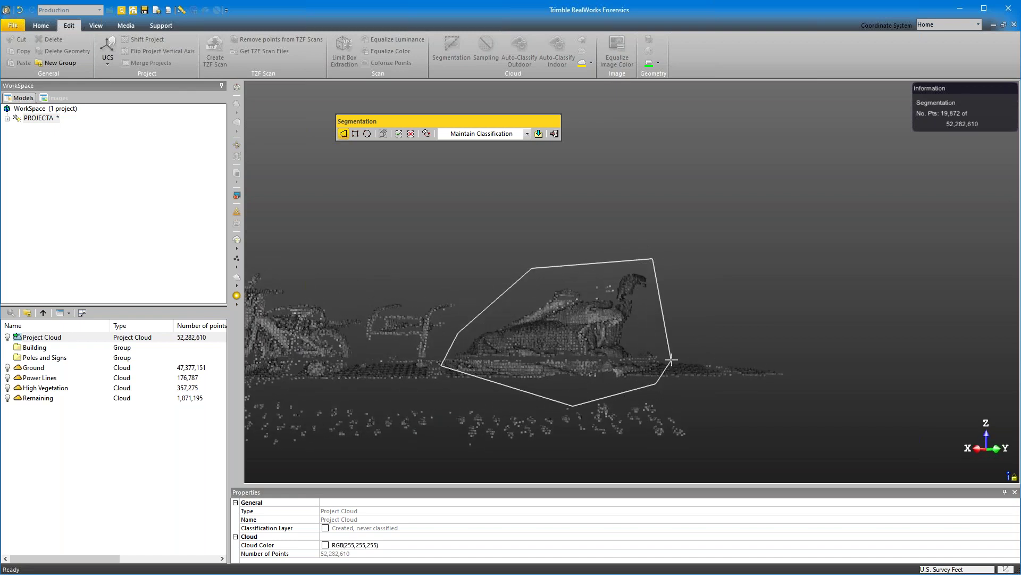
double_click(669, 360)
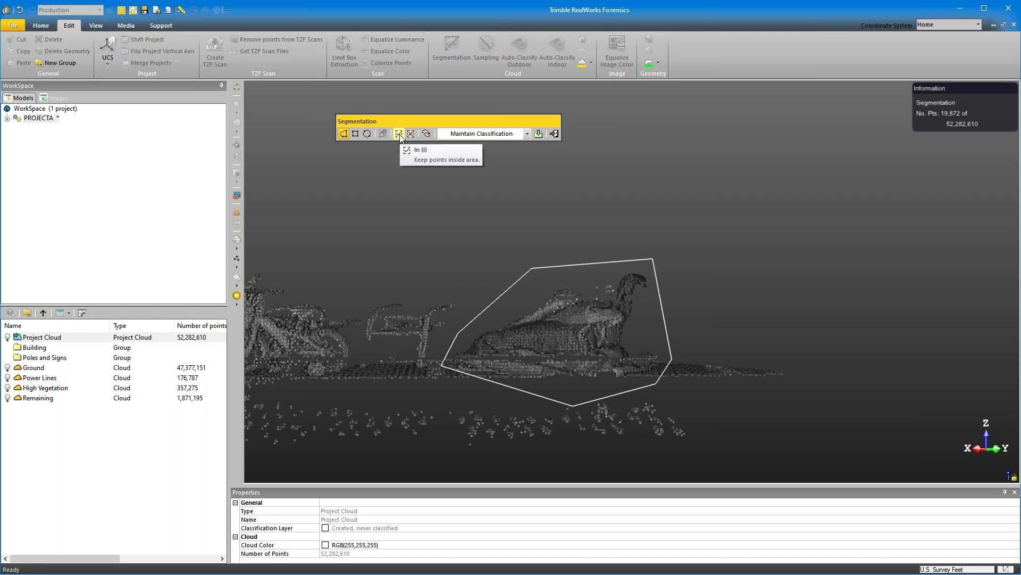
left_click(399, 134)
Create a separate cloud from the isolated porch object's points and close the Segmentation tool
left_click_drag(581, 307, 535, 303)
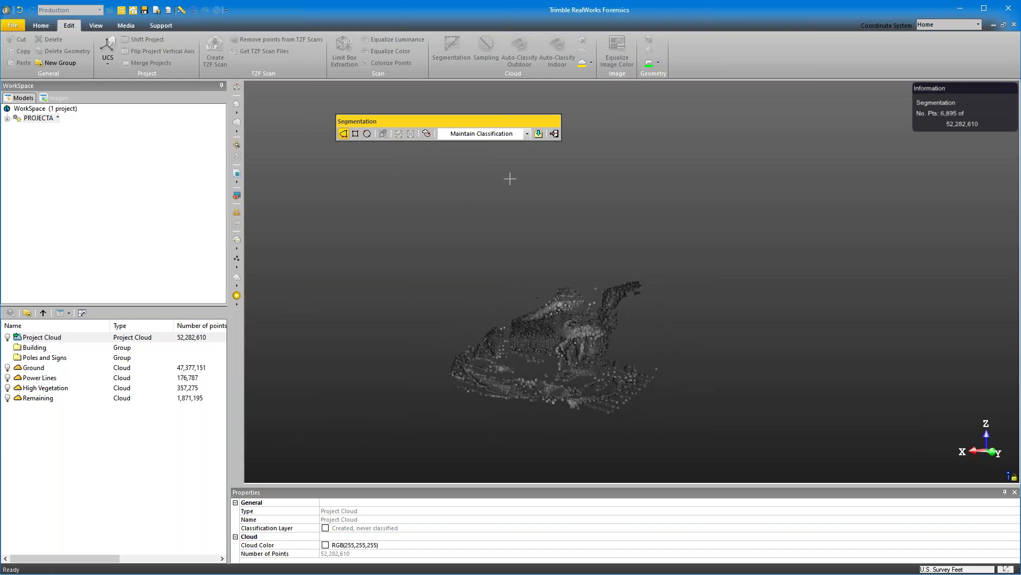
left_click(538, 134)
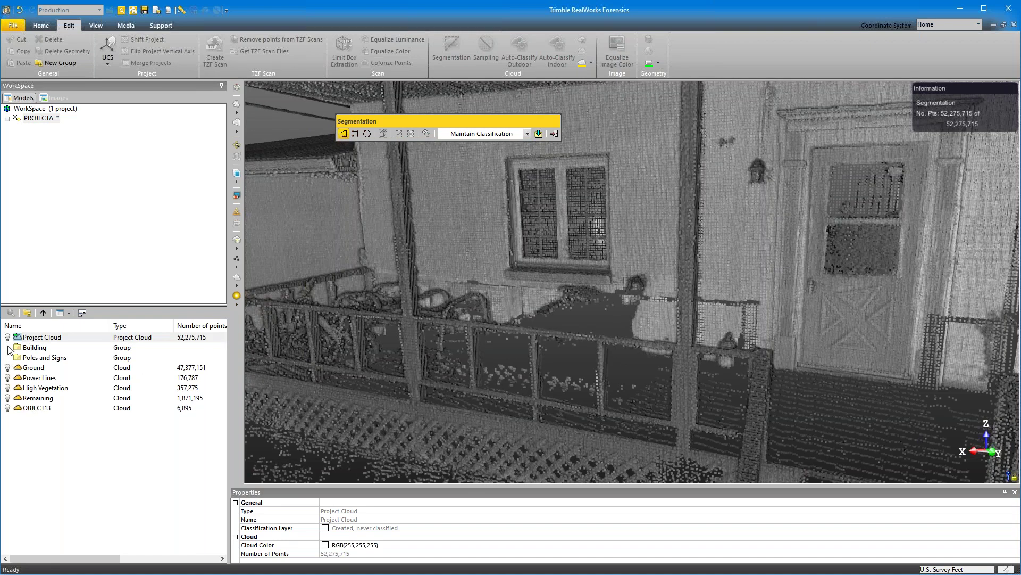
left_click(554, 134)
Display the newly segmented porch object cloud on its own and examine it from several sides
left_click(8, 408)
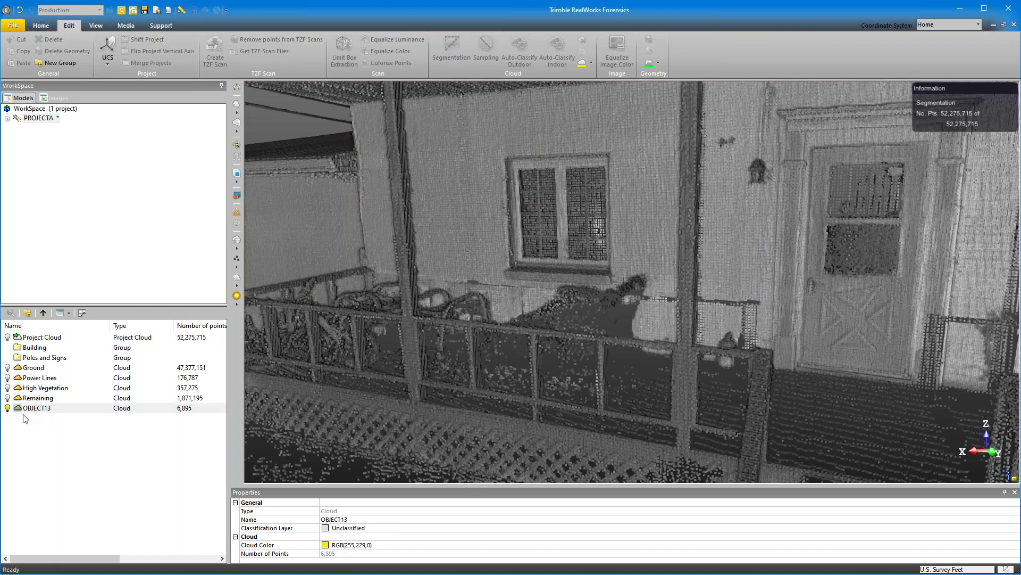
left_click(8, 408)
left_click_drag(612, 313, 425, 275)
left_click_drag(540, 283, 463, 354)
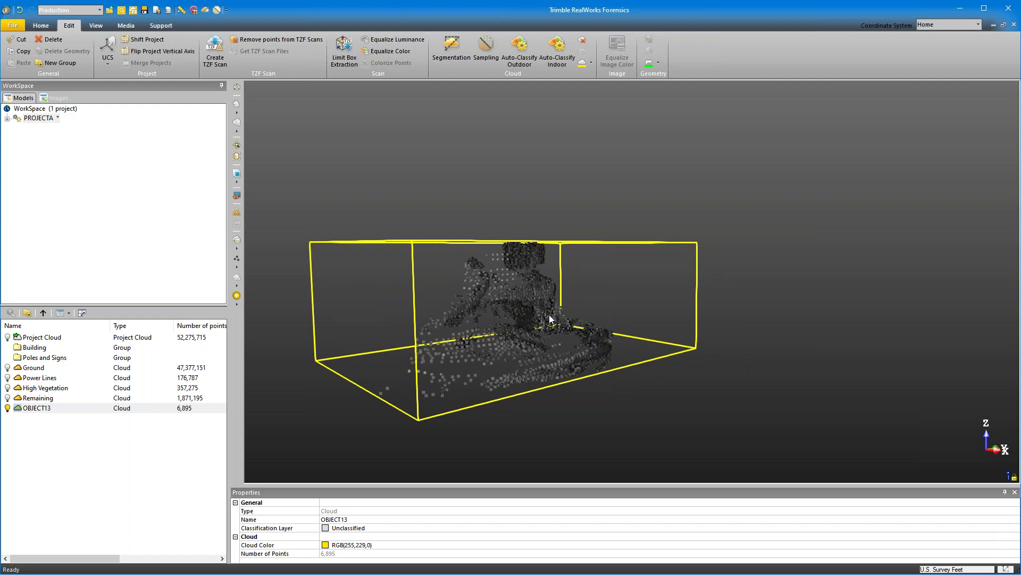
left_click_drag(503, 306, 609, 308)
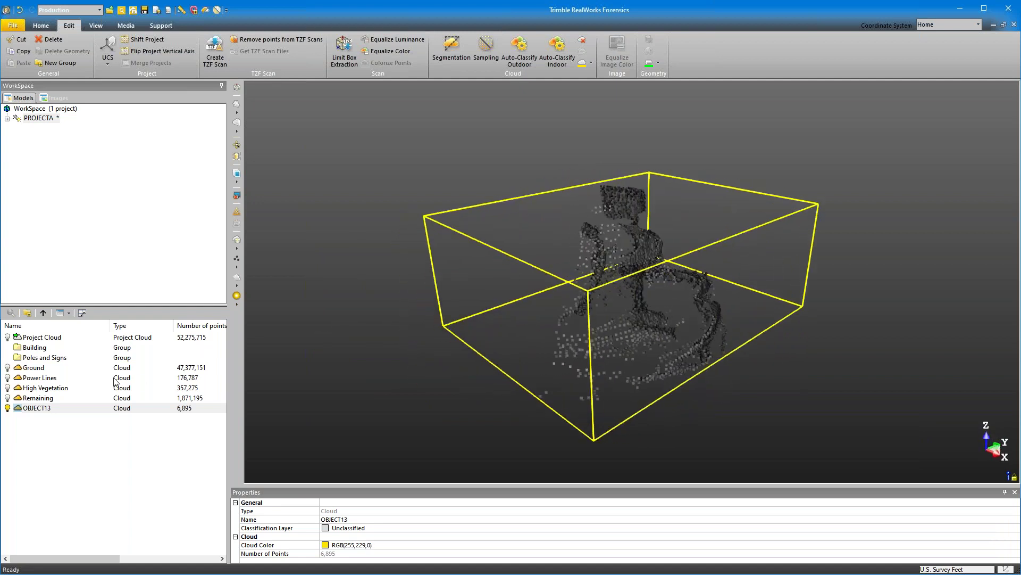
Hide the segmented porch object cloud, display the Project Cloud and view the whole scene from above
left_click(7, 408)
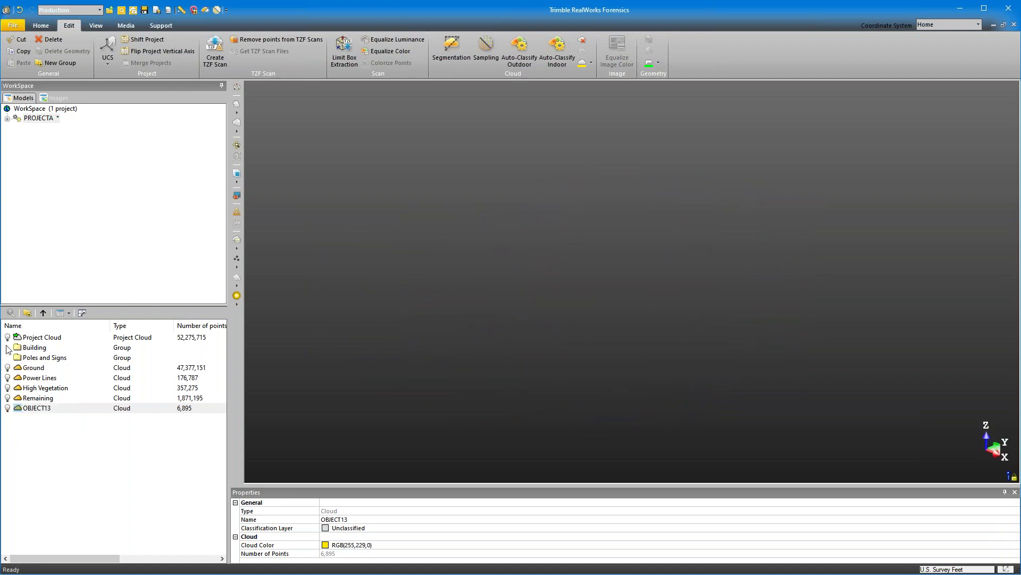
left_click(8, 338)
scroll(623, 296, "down", 5)
middle_click_drag(628, 299, 645, 317)
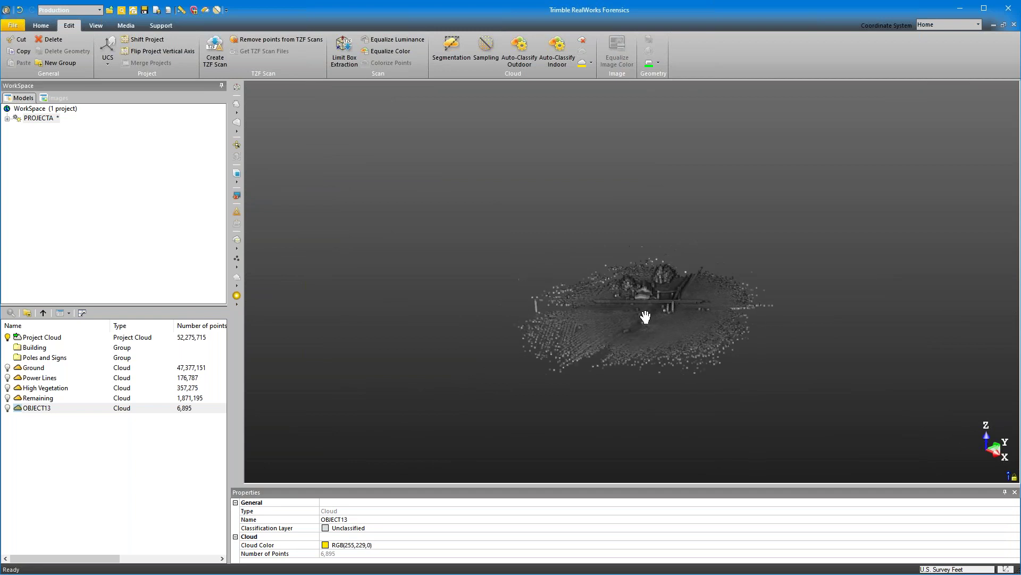
left_click_drag(685, 333, 644, 301)
scroll(644, 301, "up", 5)
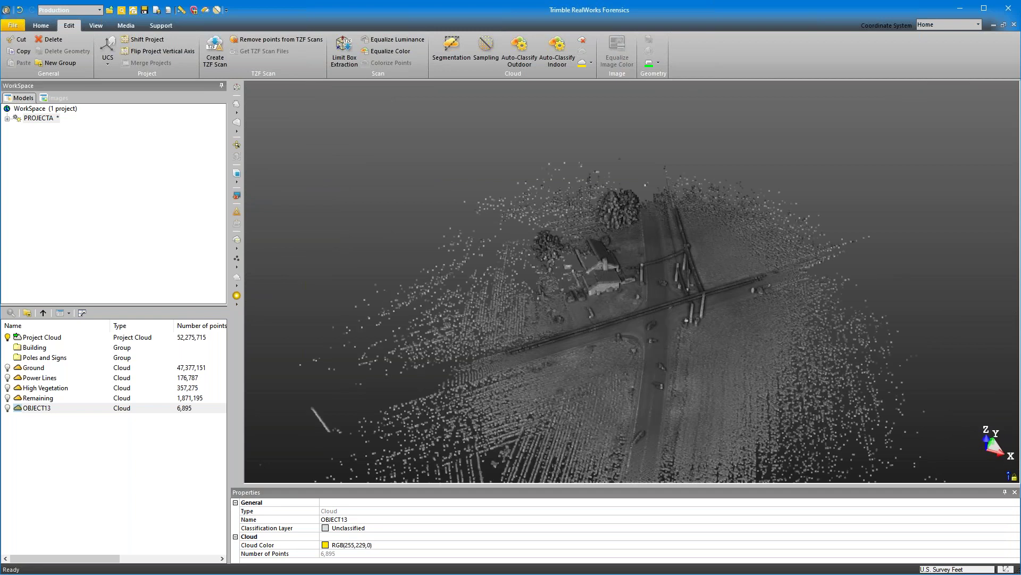
scroll(644, 303, "up", 3)
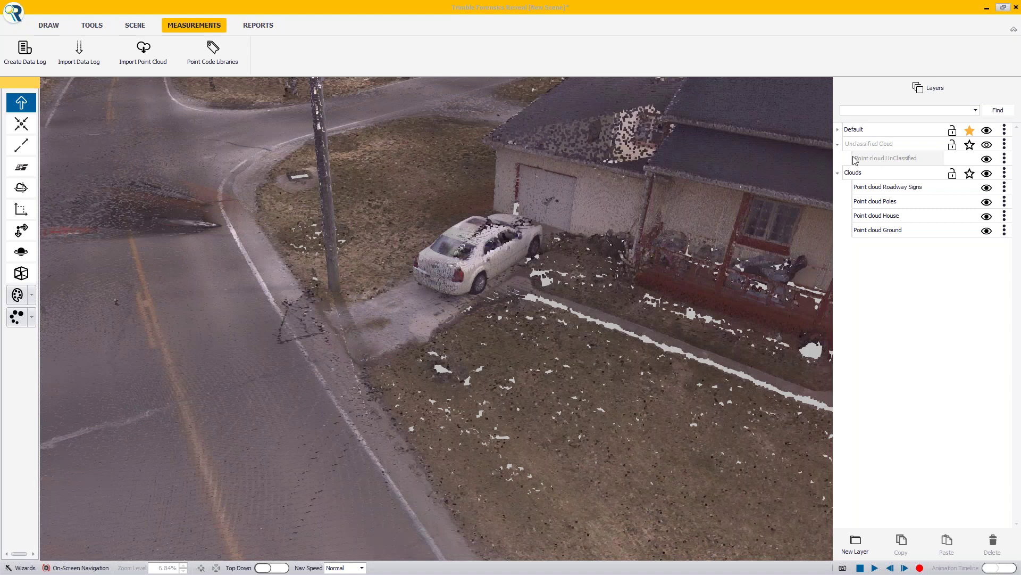
In Trimble Forensics Reveal, open the Default layer's car point cloud properties and examine the car's position relative to the ground cloud
left_click(837, 129)
double_click(863, 144)
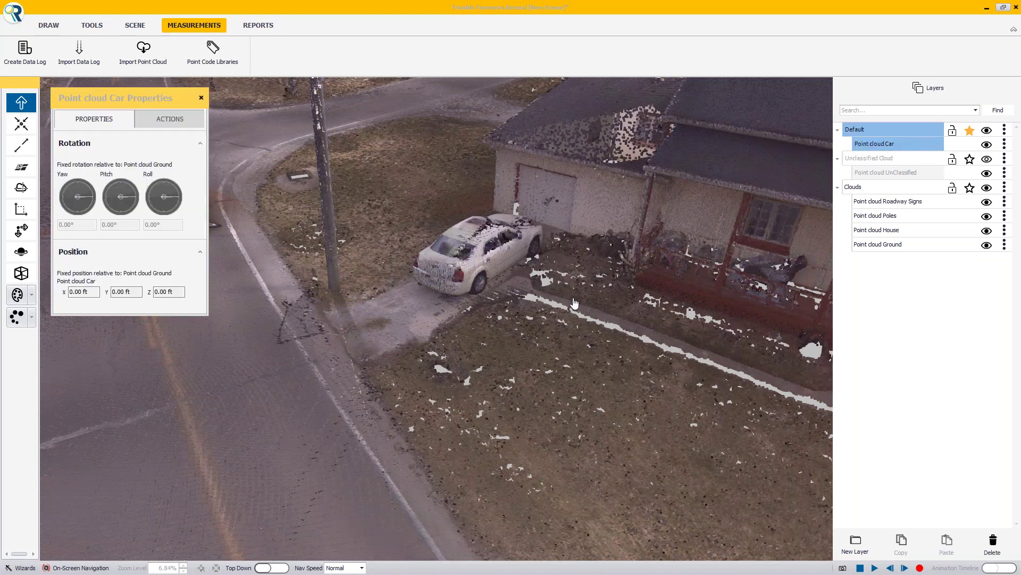
right_click_drag(574, 303, 534, 286)
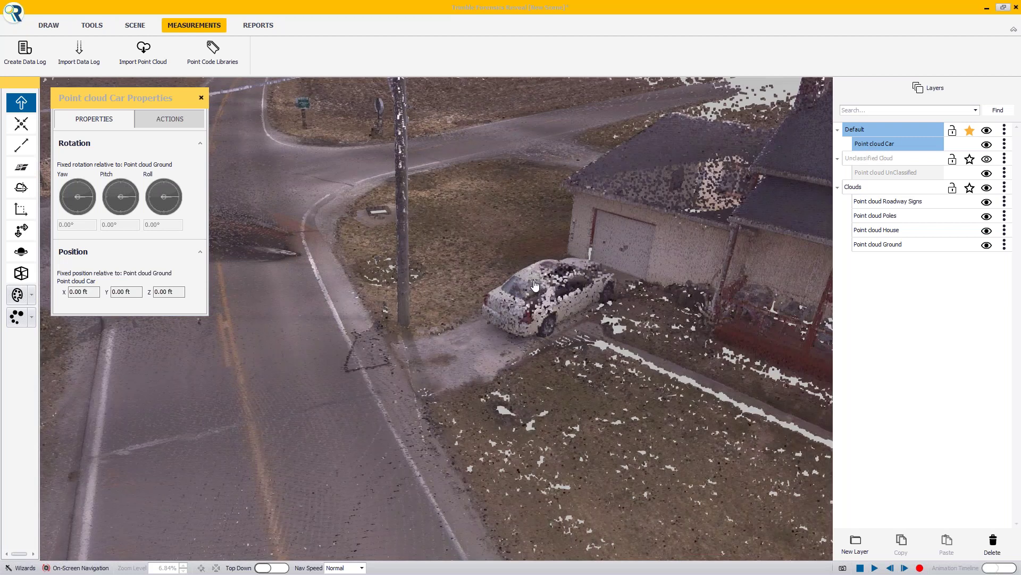
right_click_drag(527, 301, 357, 255)
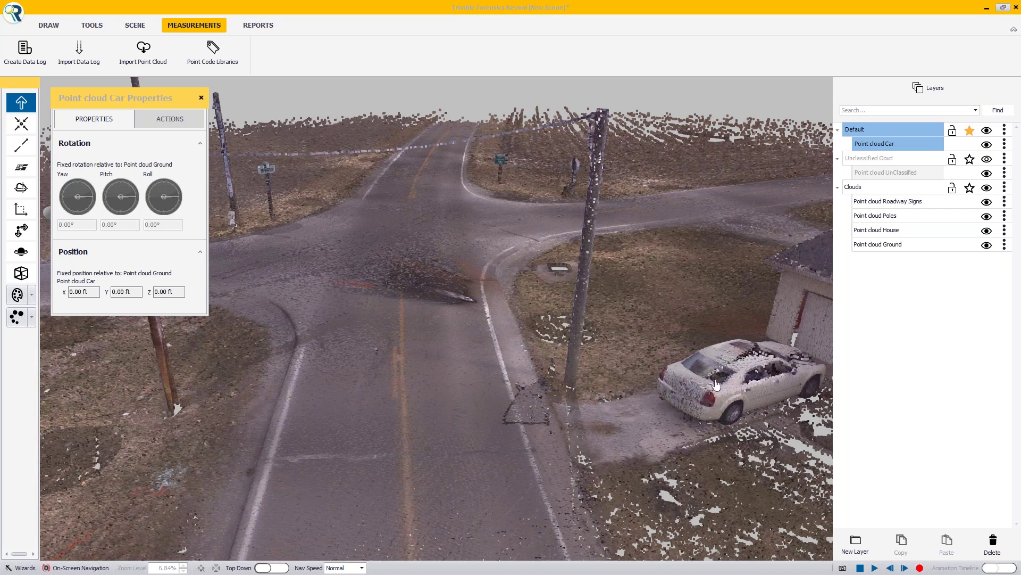
right_click_drag(689, 369, 779, 373)
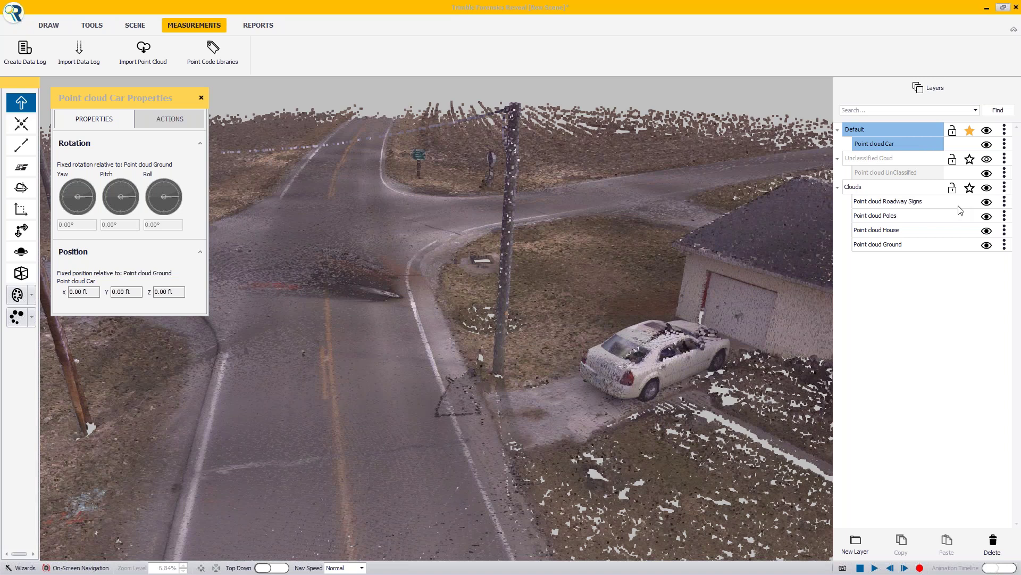
Switch to Trimble RealWorks Forensics and examine the intersection and house in the project cloud
left_click(987, 9)
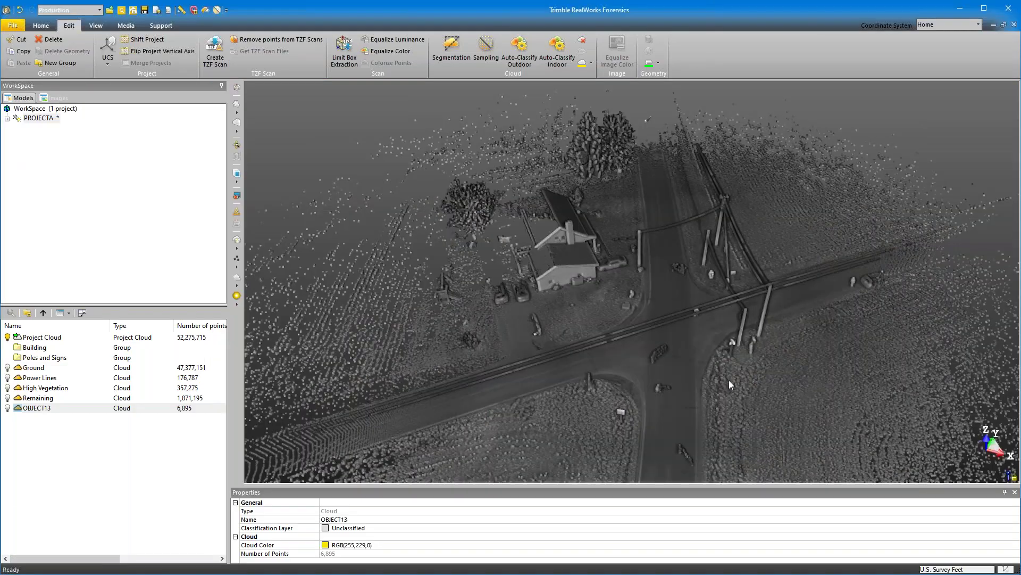
middle_click_drag(727, 375, 711, 335)
scroll(621, 242, "up", 2)
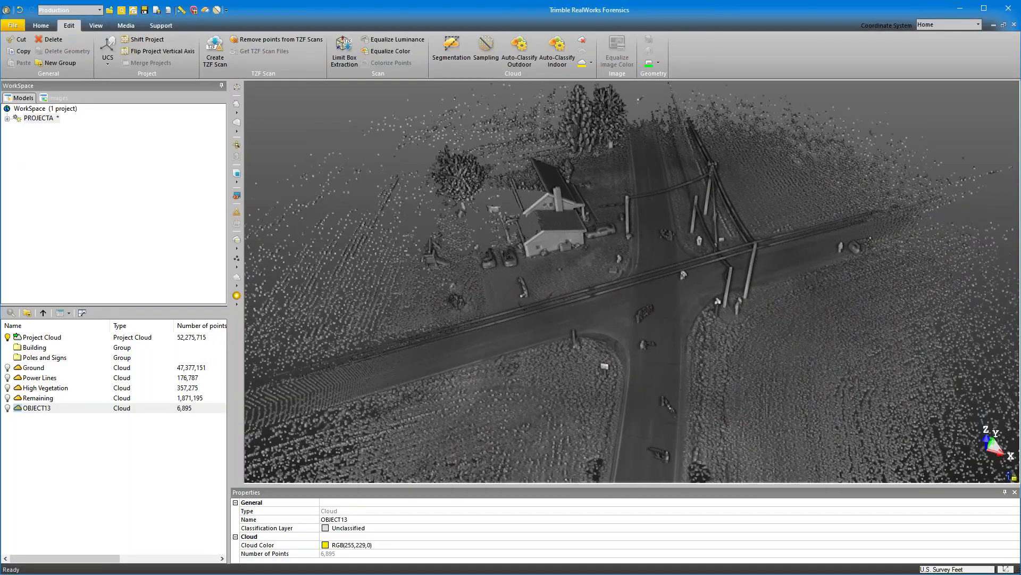
scroll(622, 242, "up", 2)
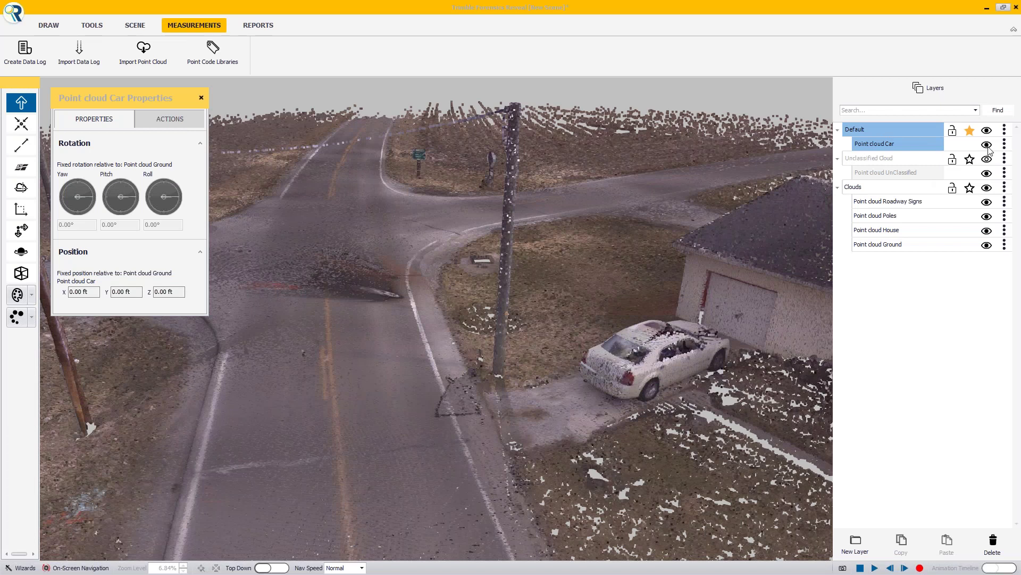
In Trimble Forensics Reveal, delete the car point cloud from the Default layer
double_click(871, 142)
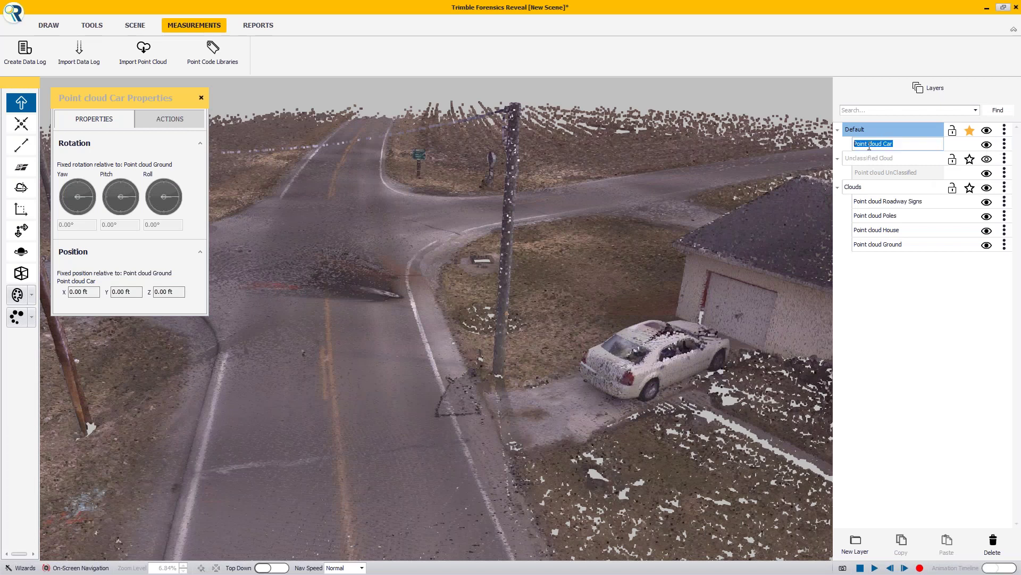
left_click(745, 421)
right_click_drag(731, 425, 670, 436)
left_click(1005, 143)
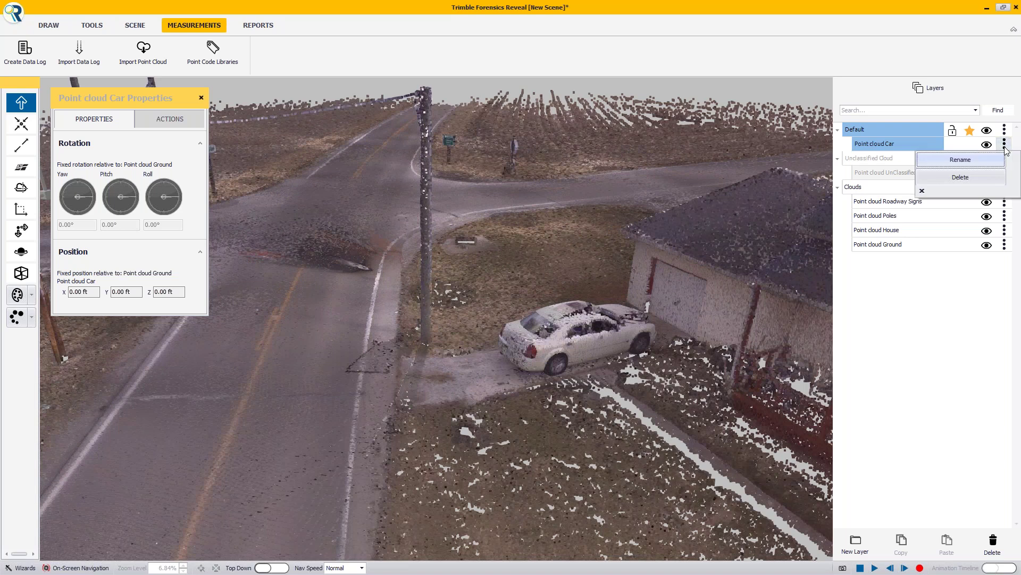
left_click(970, 181)
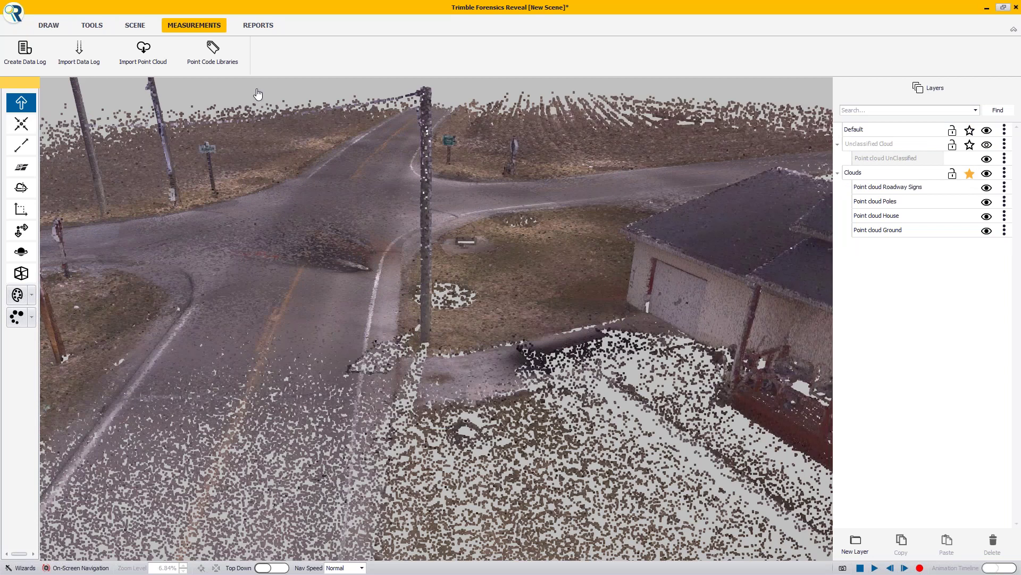
Import Car.e57 as an E57 point cloud with the option "Cloud coordinates = scene coordinates"
left_click(143, 53)
left_click(639, 269)
left_click(302, 172)
left_click(306, 160)
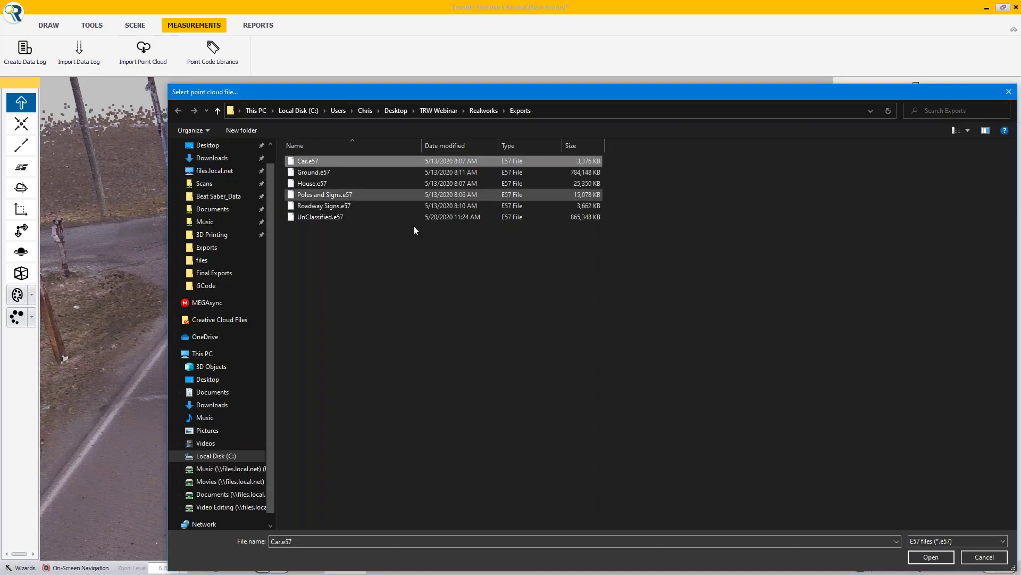
left_click(932, 556)
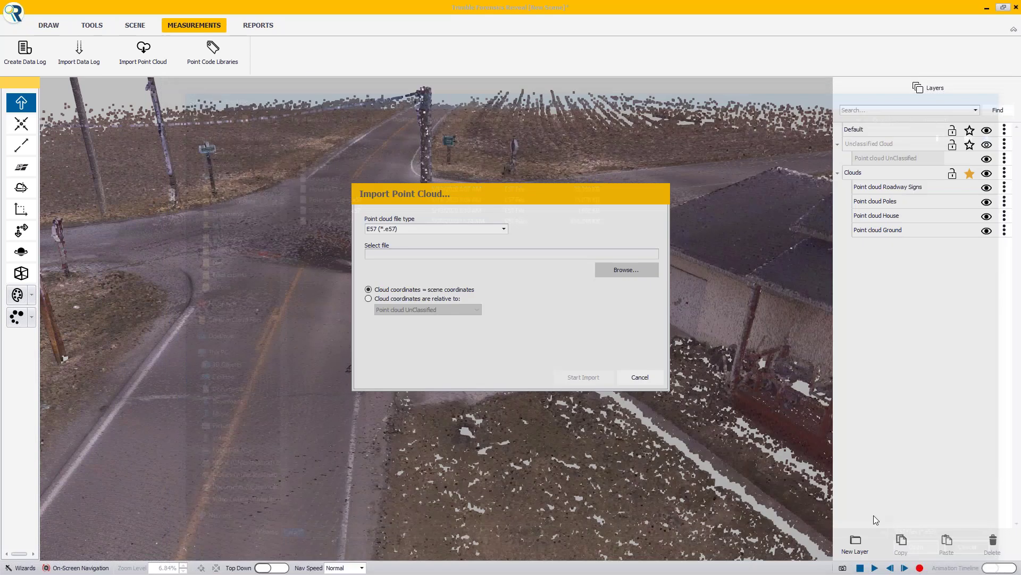
left_click(583, 377)
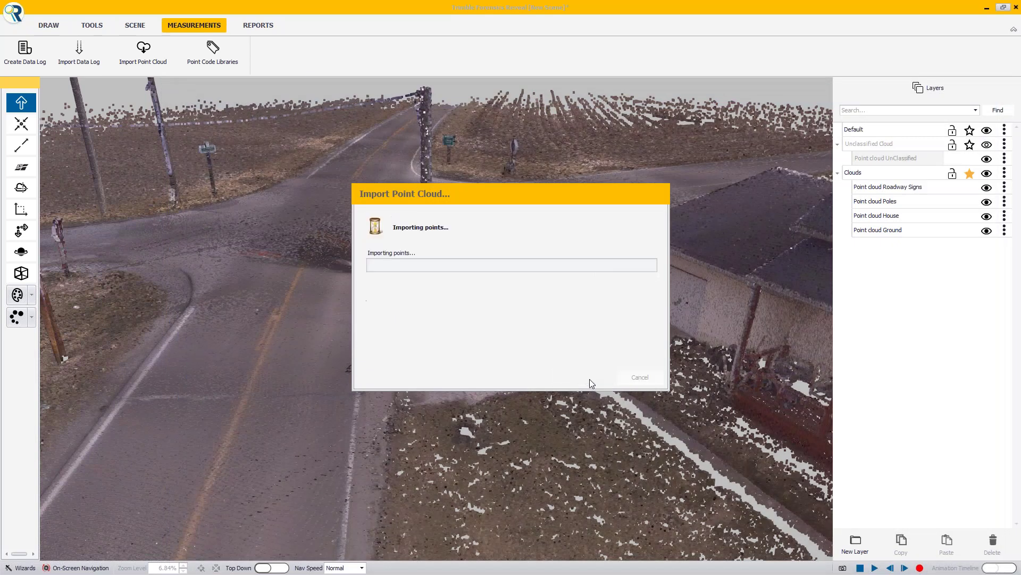
left_click(637, 379)
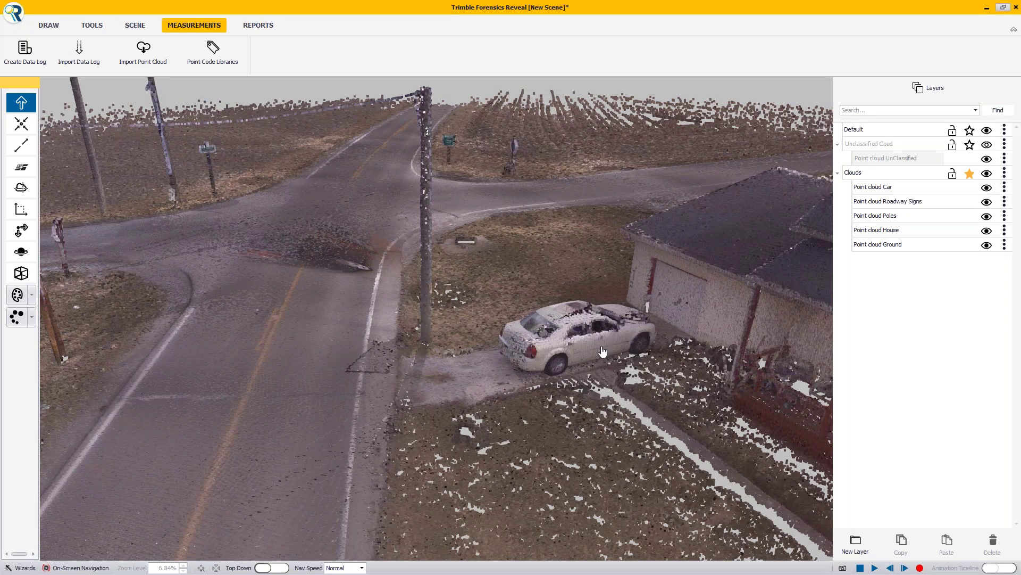
Review the imported car cloud's rotation and position properties and close them
left_click(603, 352)
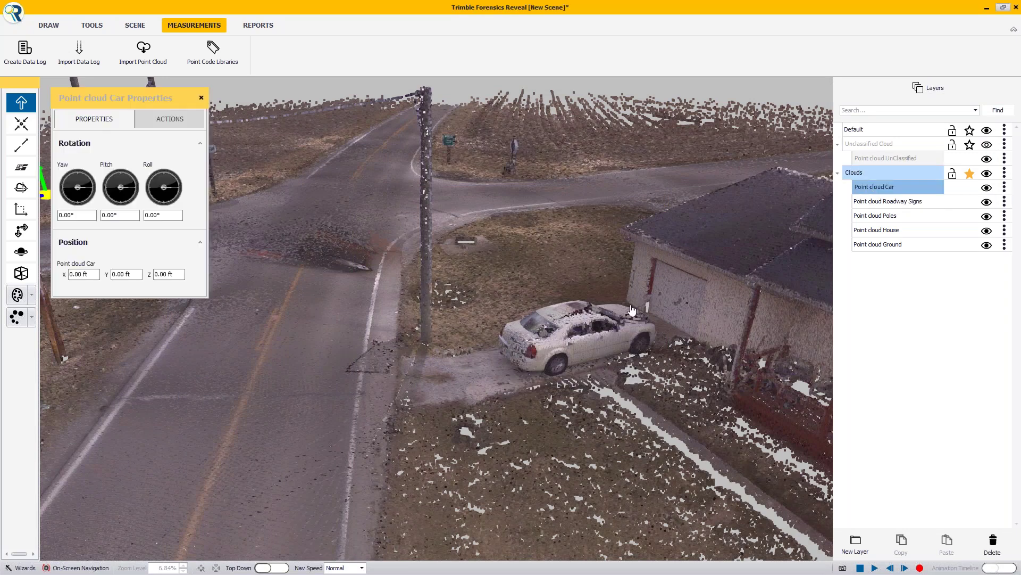
right_click_drag(631, 311, 566, 320)
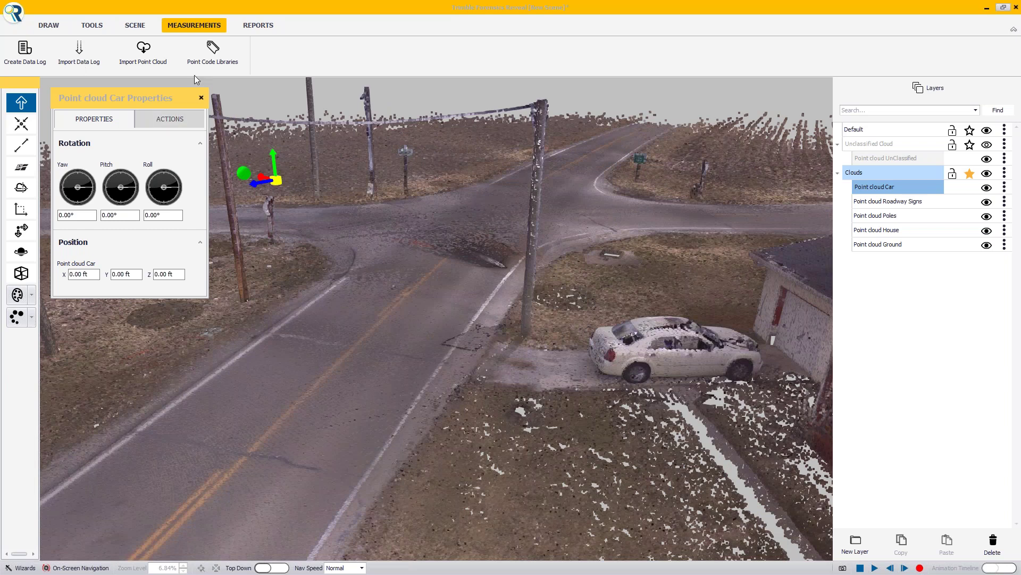
left_click(201, 98)
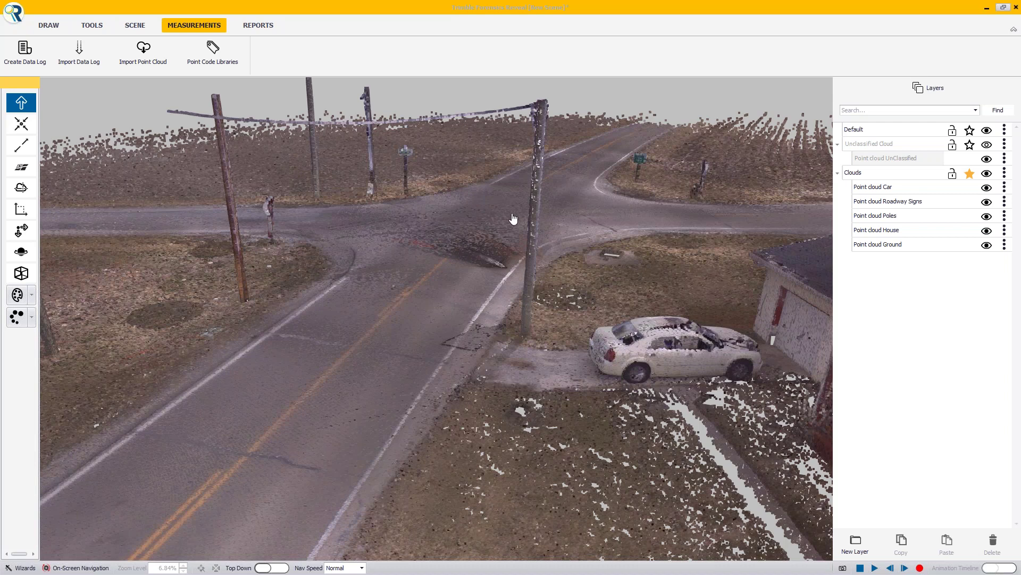
Examine the road intersection beyond the car up close in the imported clouds
scroll(513, 218, "up", 1)
scroll(514, 218, "up", 5)
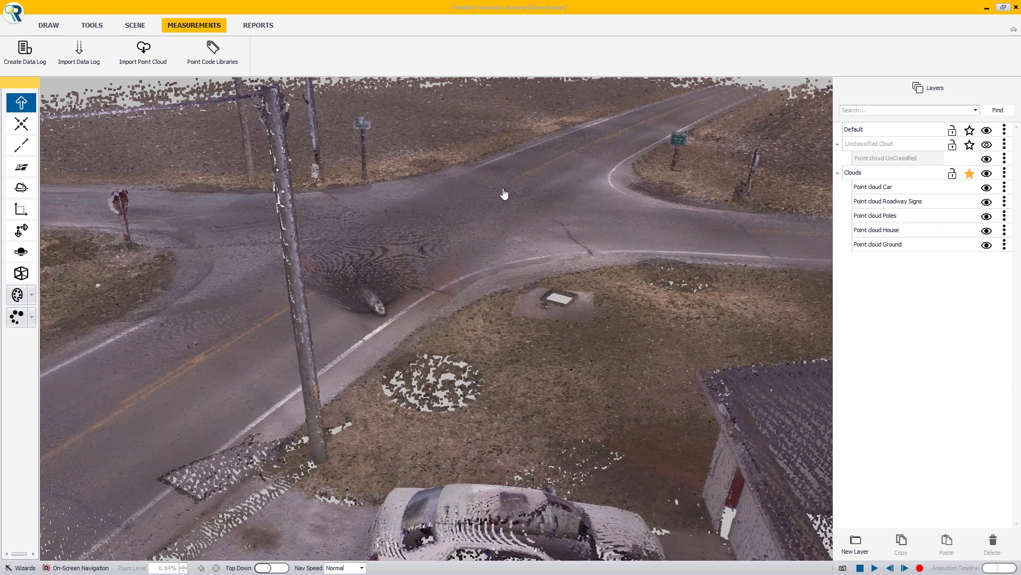
middle_click_drag(499, 199, 411, 212)
scroll(411, 212, "up", 2)
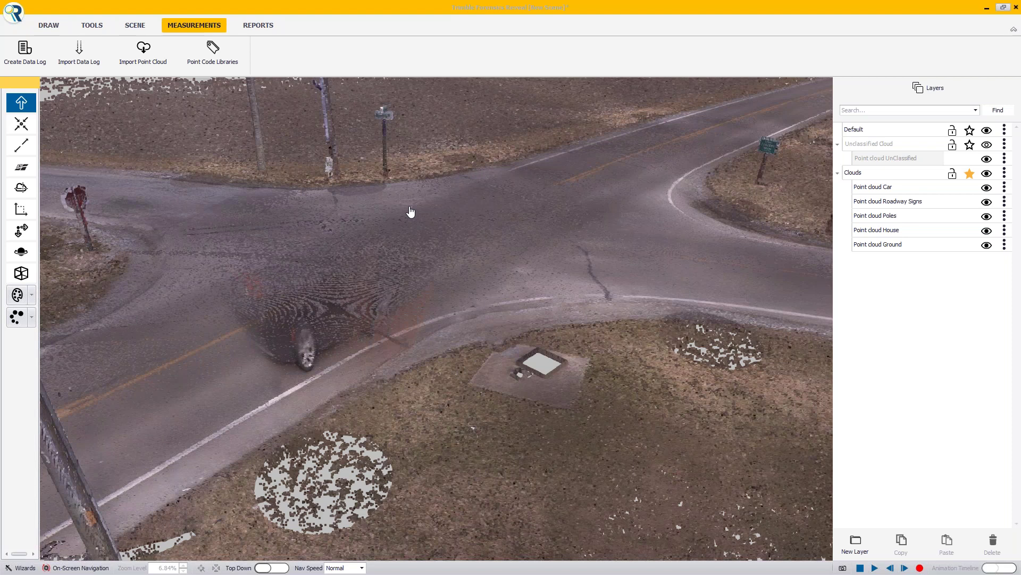
In Trimble RealWorks Forensics, change to Registration mode and start Georeferencing for station NASHVILLE X7_1
left_click(988, 8)
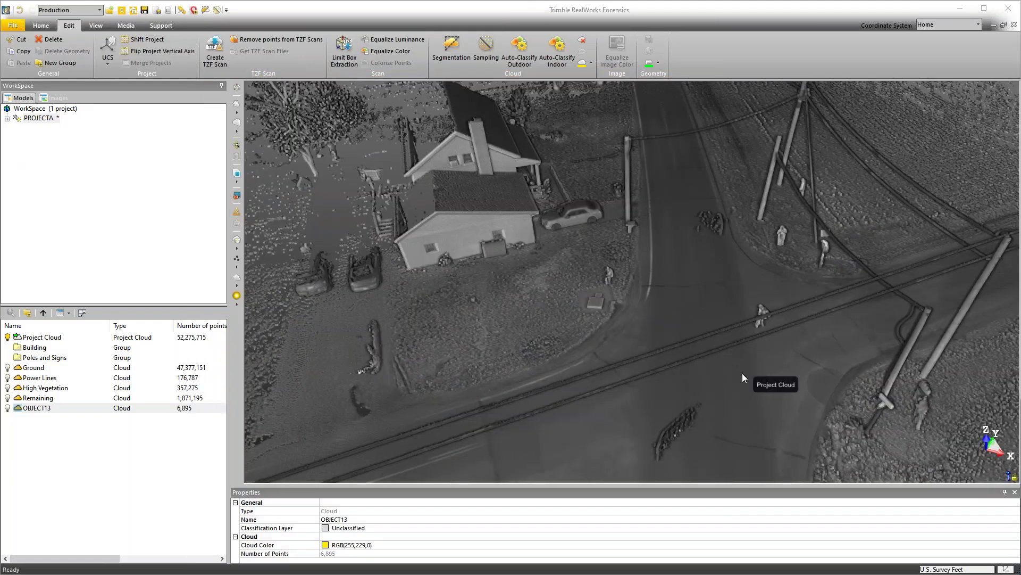
left_click(742, 373)
middle_click_drag(743, 374, 711, 320)
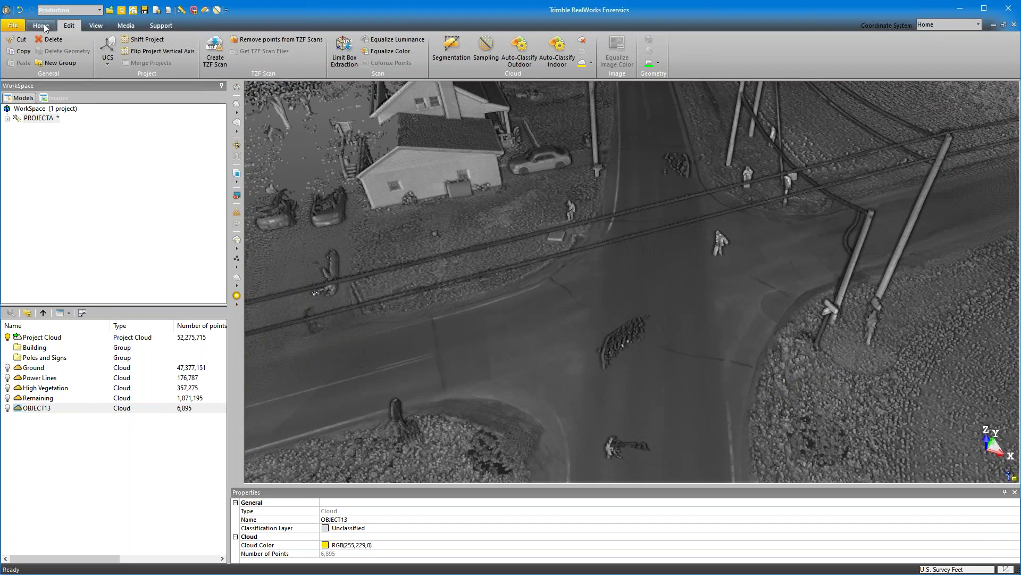
left_click(99, 10)
left_click(59, 23)
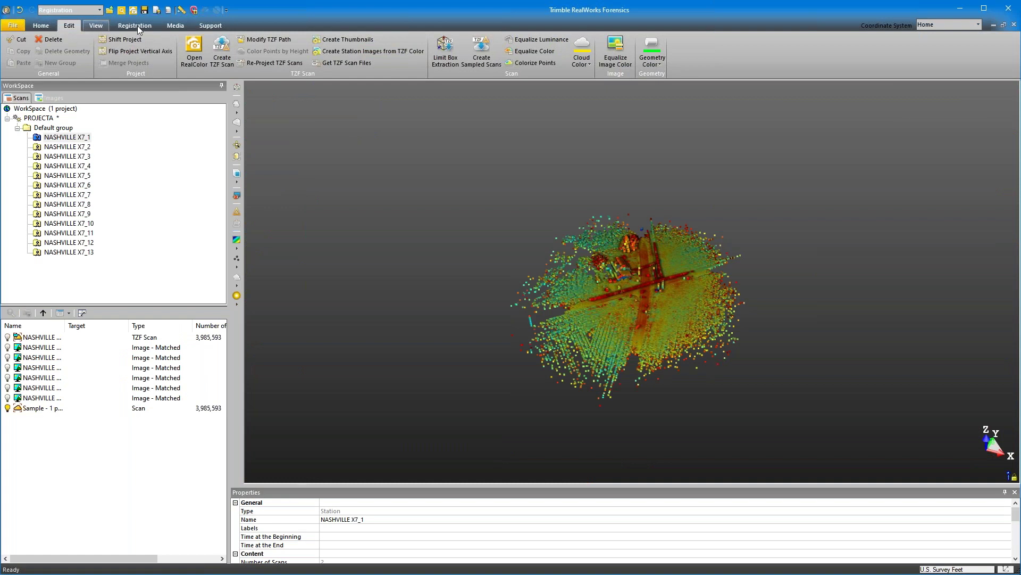
left_click(96, 25)
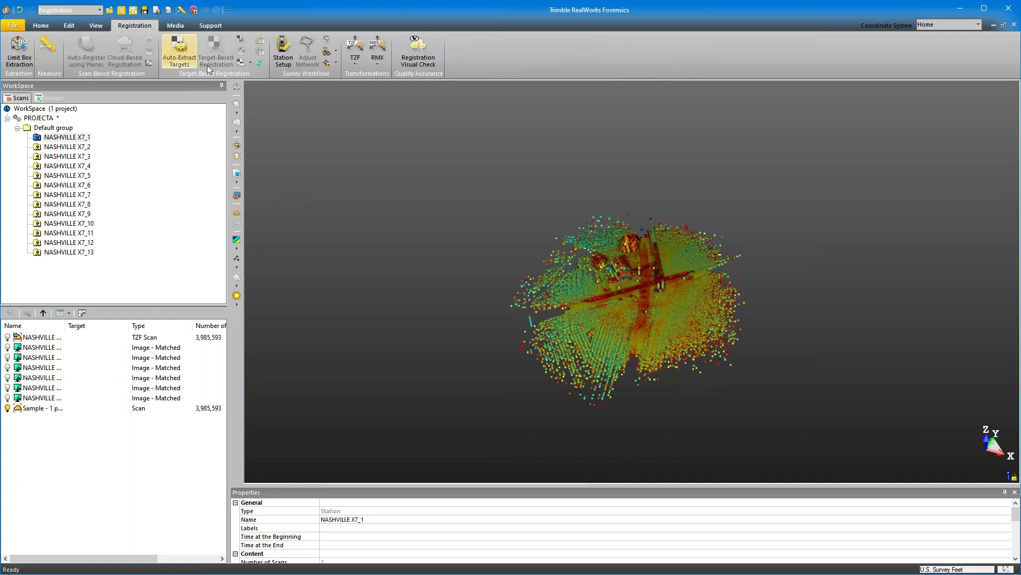
left_click(151, 26)
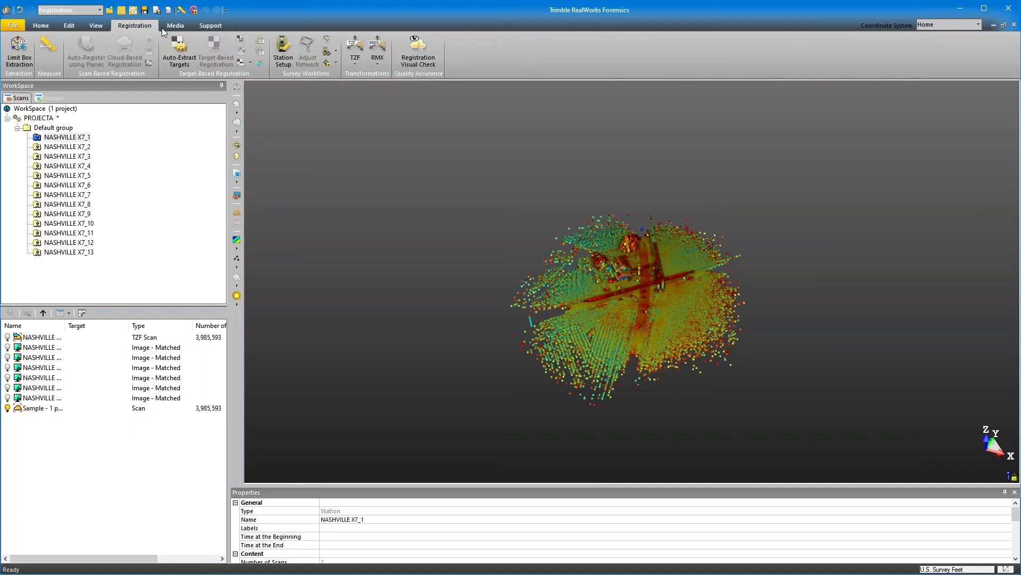
left_click(259, 62)
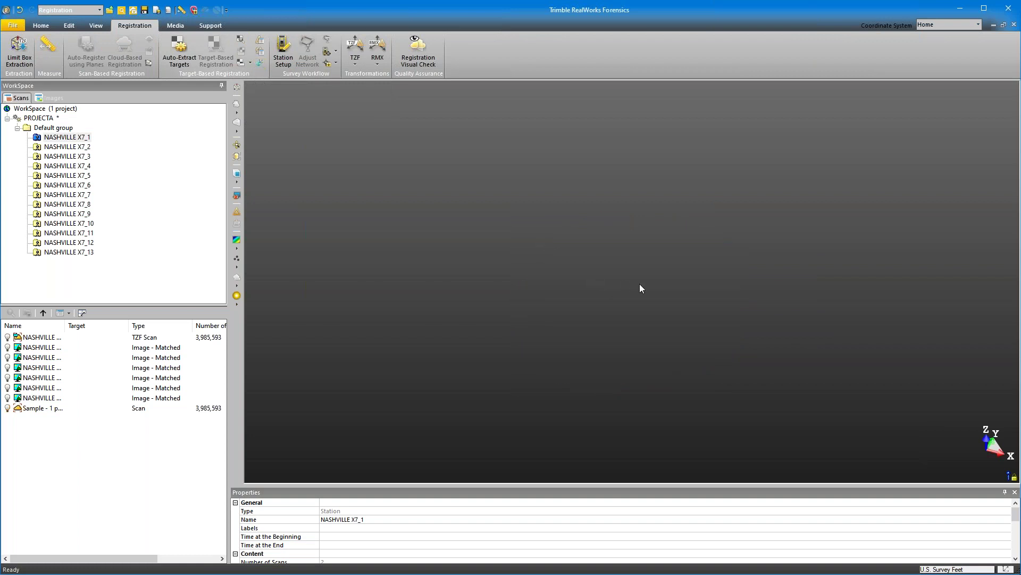
Examine the intersection in the station's scan from above and close the Georeferencing tool without applying anything
scroll(627, 289, "up", 5)
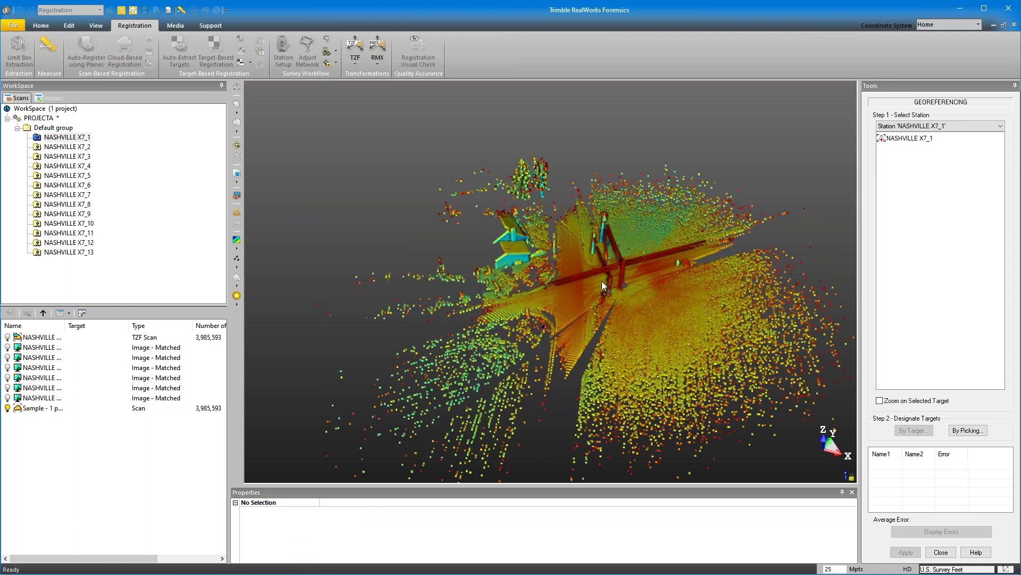
scroll(602, 283, "up", 6)
left_click_drag(584, 291, 576, 332)
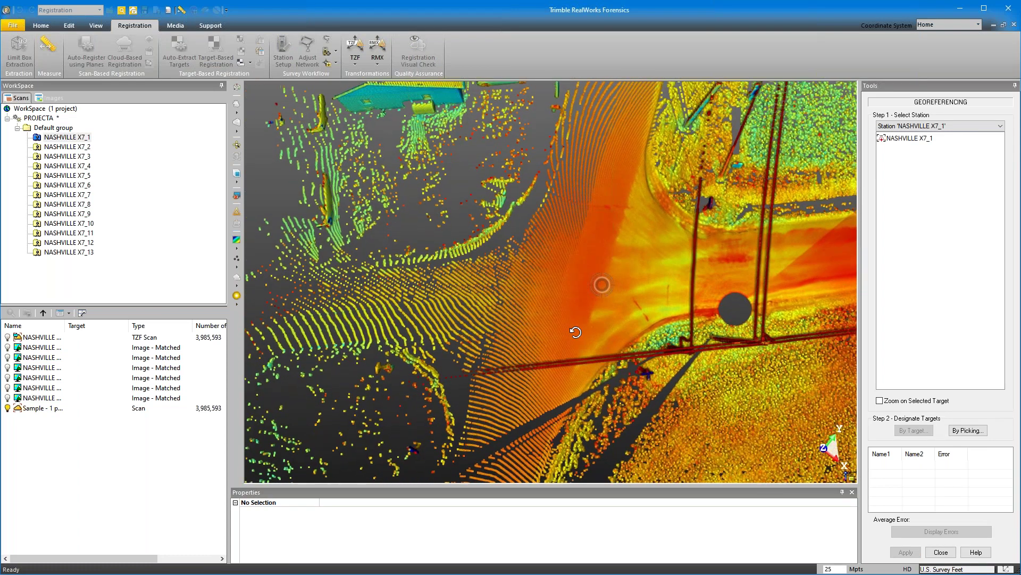
middle_click_drag(579, 326, 614, 298)
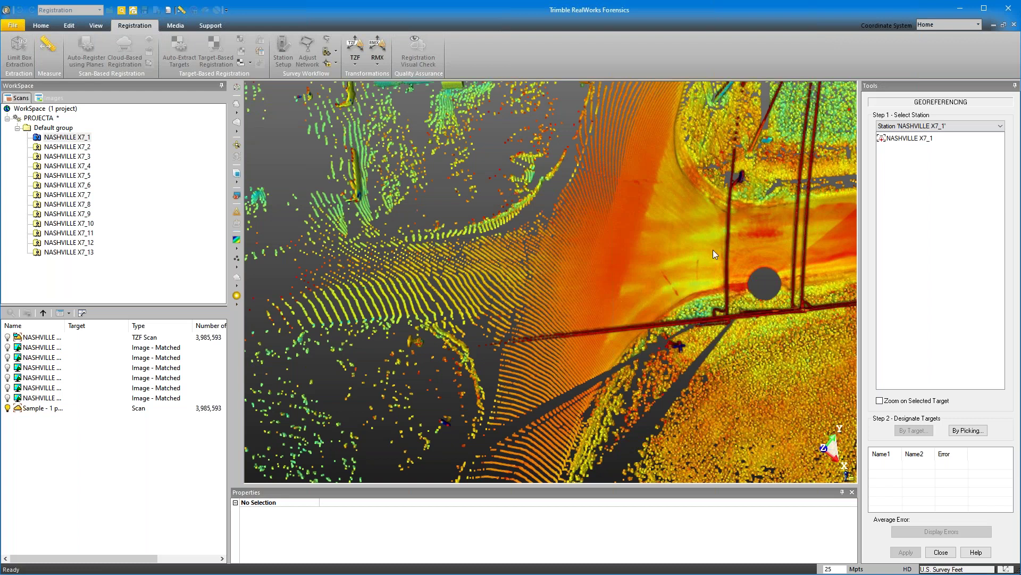
left_click(941, 551)
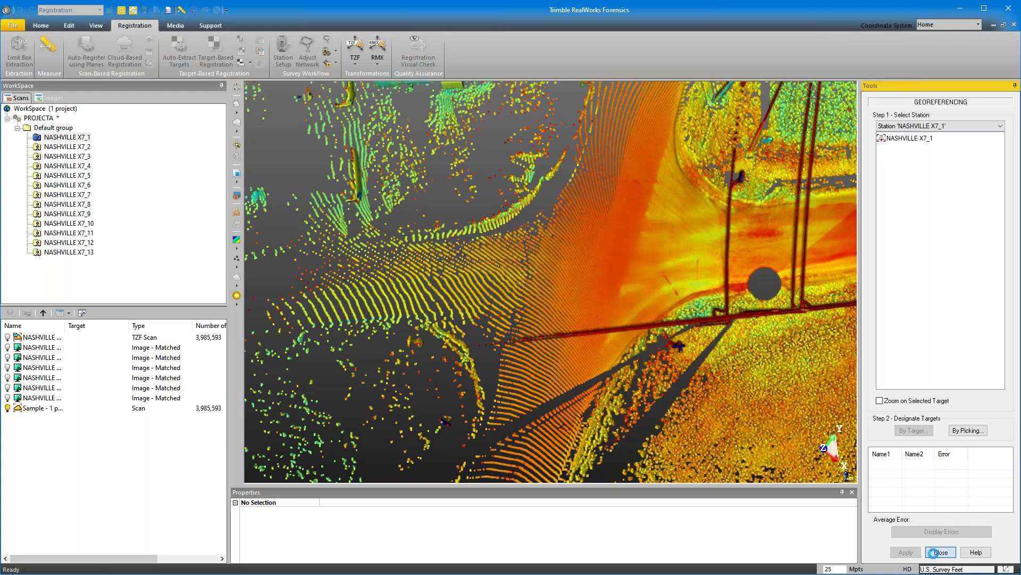
Switch to Trimble Forensics Reveal and examine the intersection, poles and signs from across the road
left_click(818, 345)
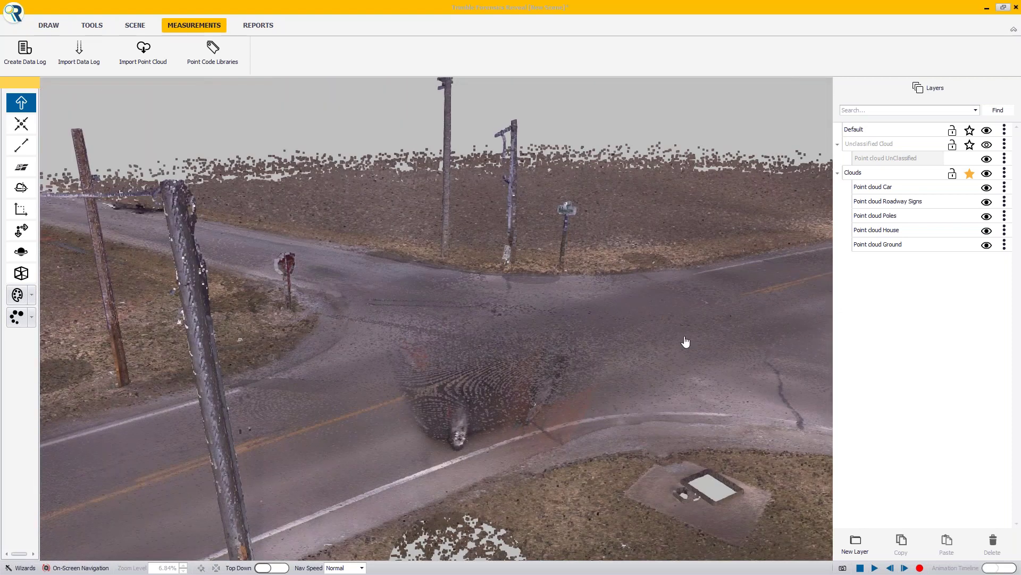
middle_click_drag(685, 337, 492, 355)
middle_click_drag(390, 341, 292, 310)
scroll(292, 311, "down", 2)
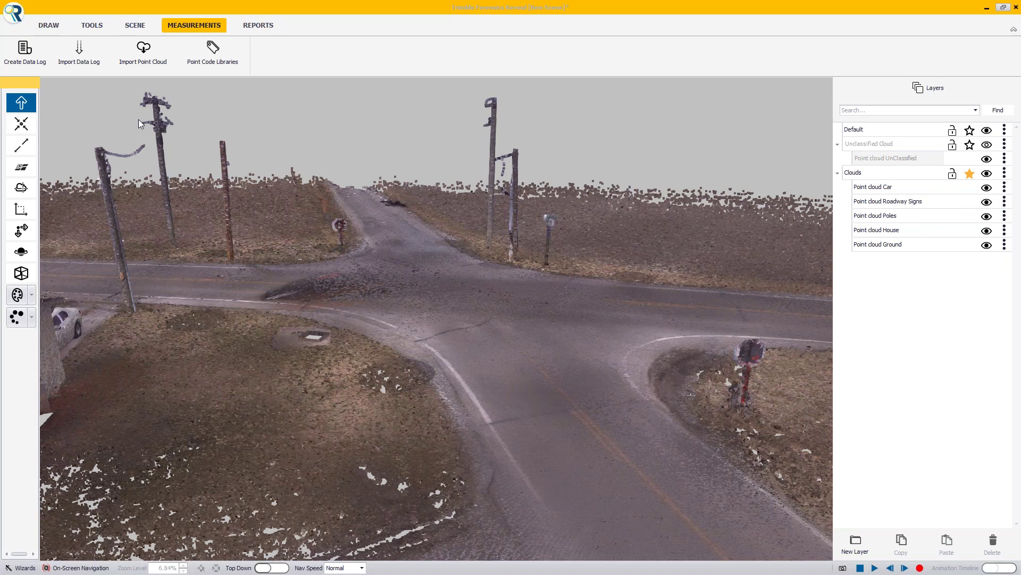
Open the E57 file selection for a point cloud import, then shrink and move the file window so the import's coordinate options are uncovered
left_click(142, 63)
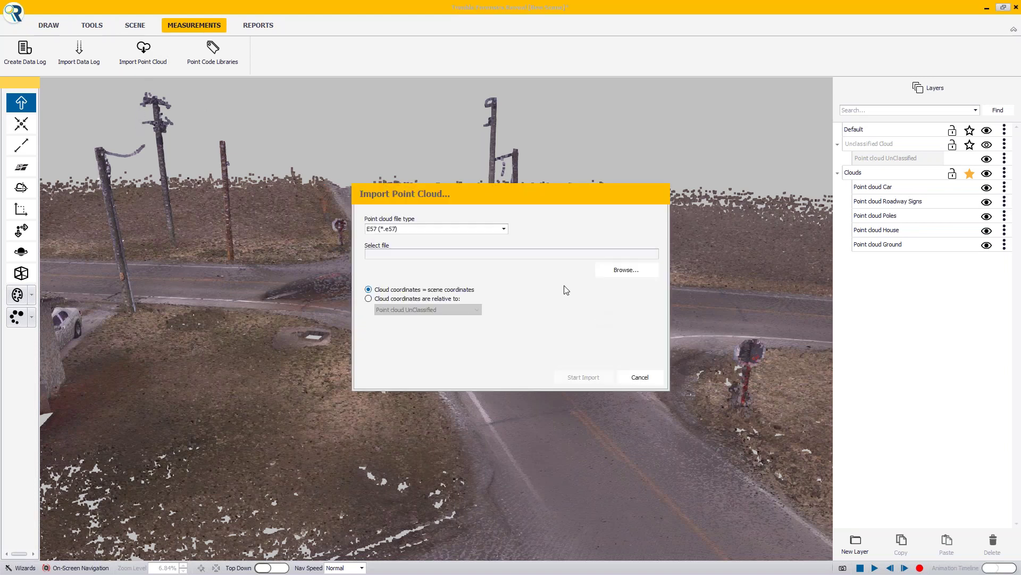
left_click(643, 273)
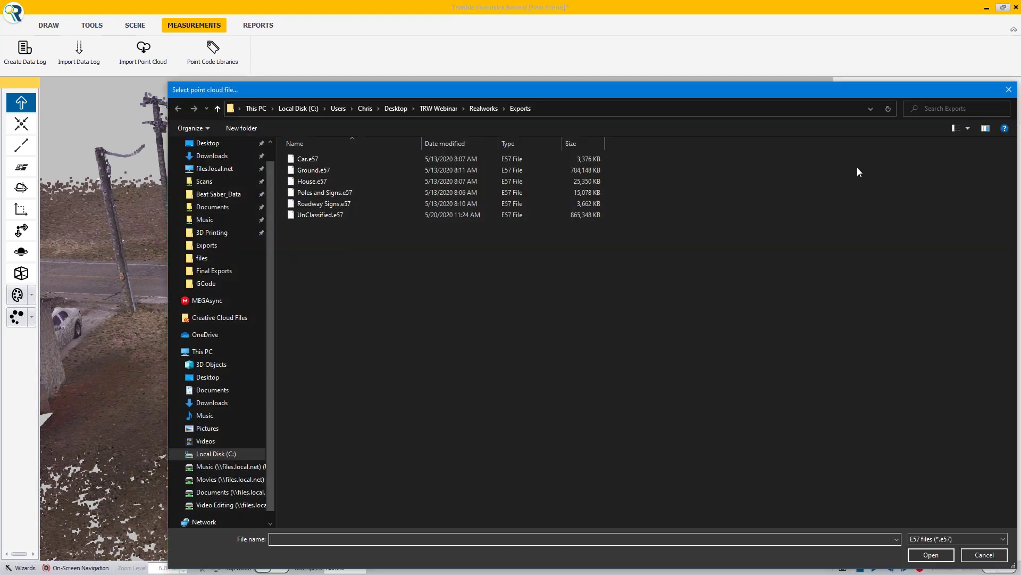
left_click_drag(1015, 568, 596, 287)
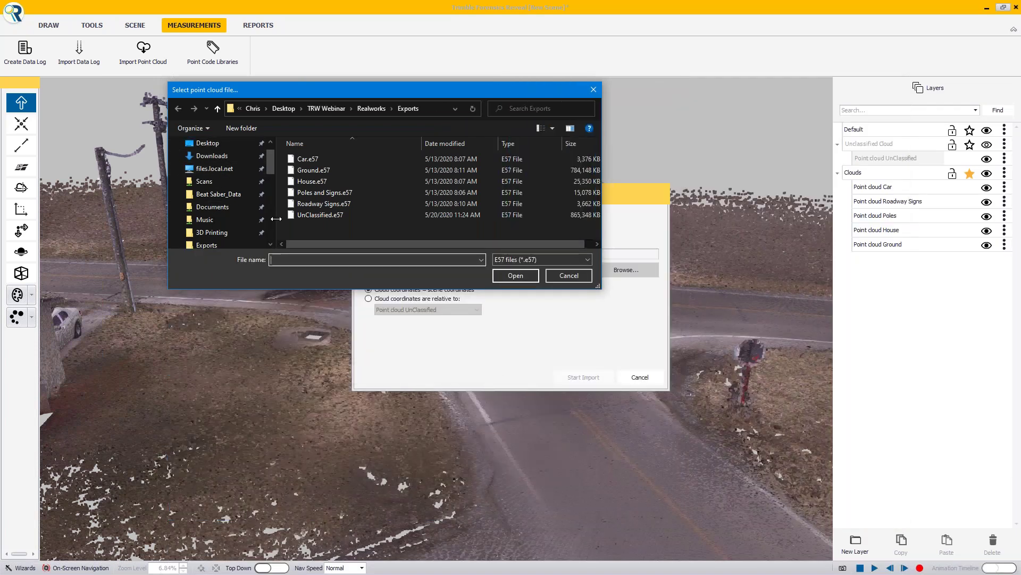
left_click_drag(277, 219, 134, 212)
left_click_drag(331, 94, 547, 95)
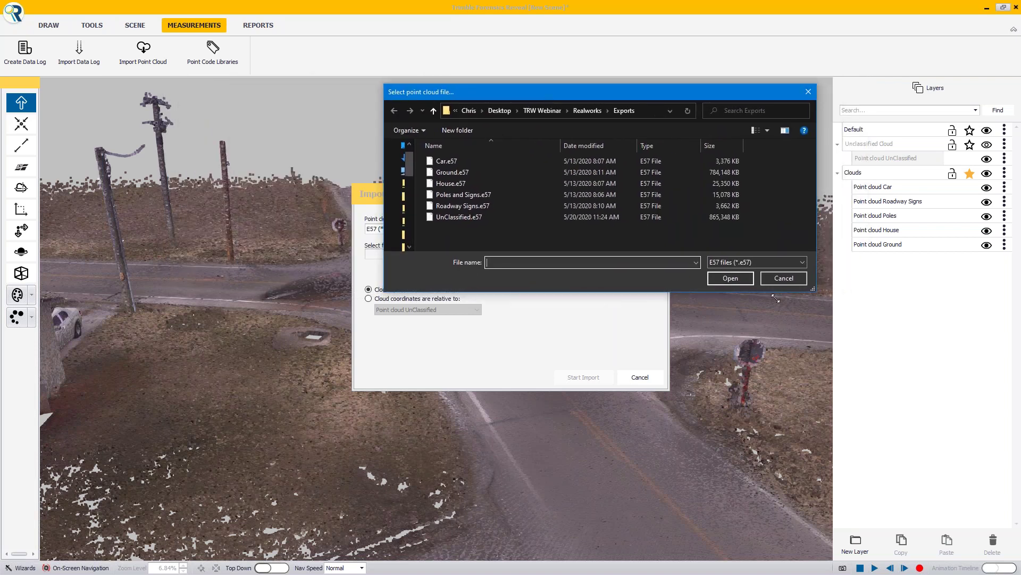
left_click_drag(813, 288, 704, 277)
left_click_drag(515, 94, 646, 111)
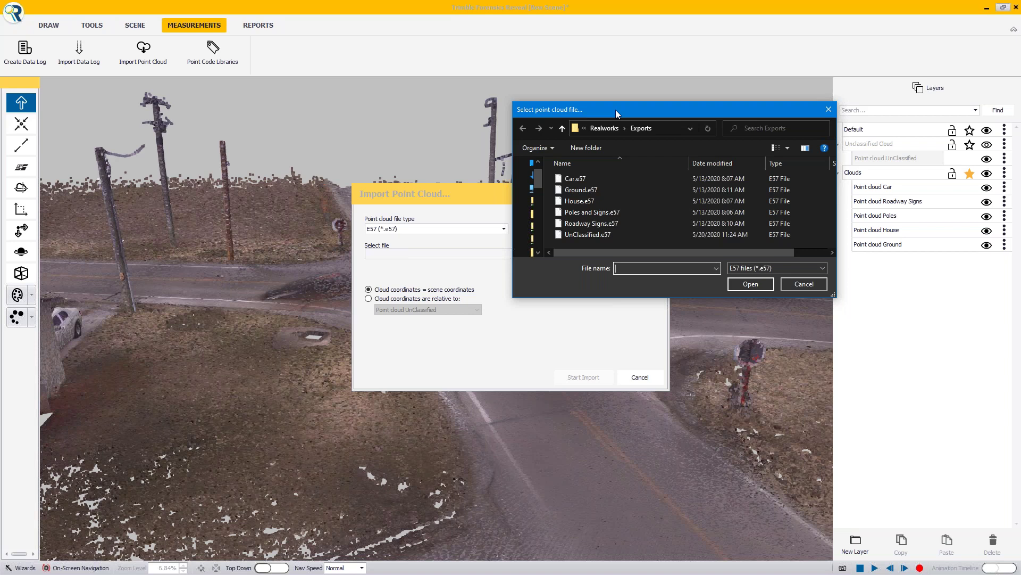
left_click_drag(616, 110, 612, 126)
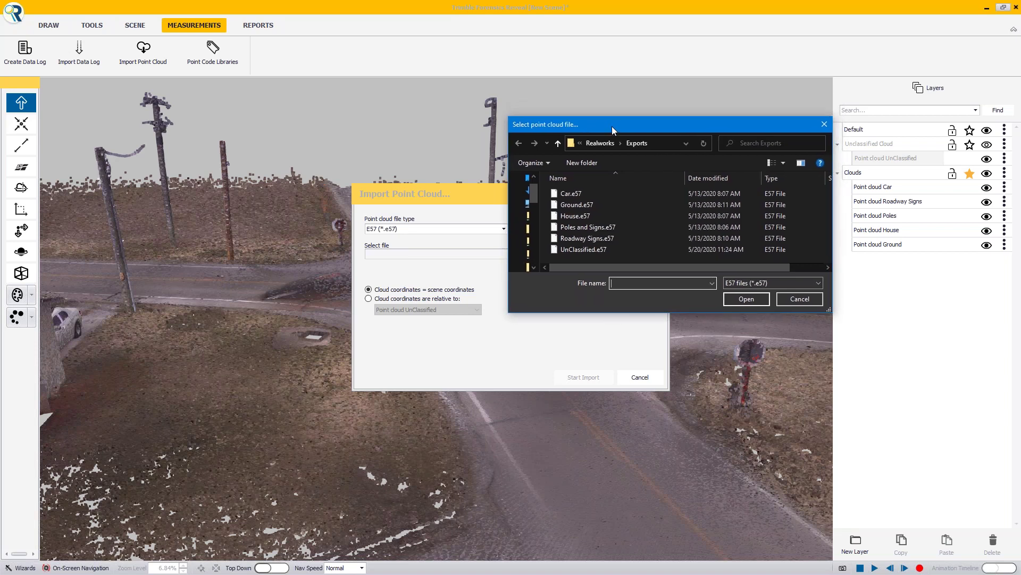